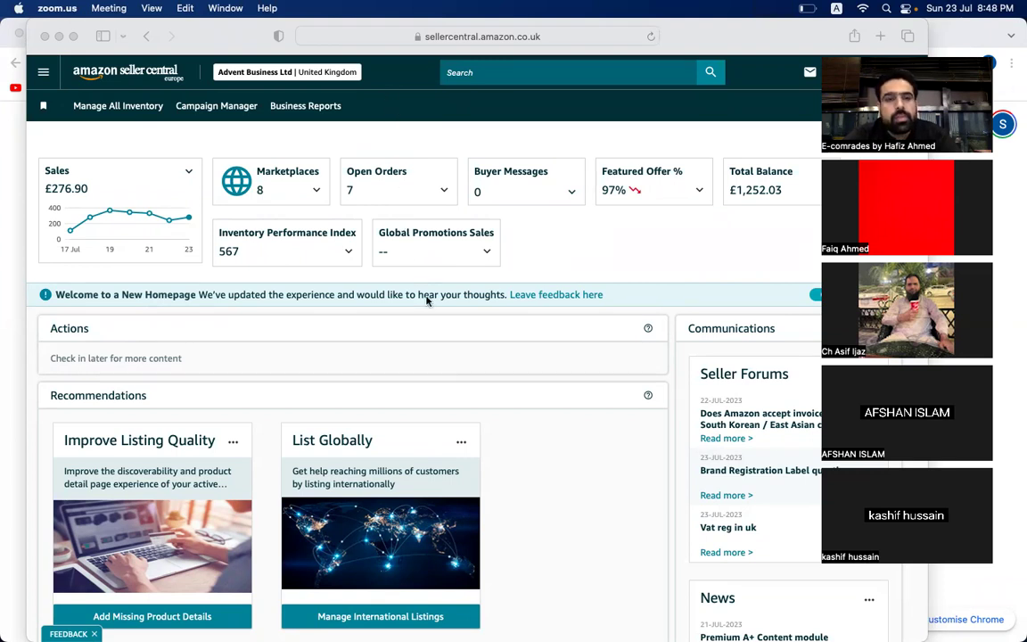
# Step: Open the page for managing all inventory and look over its first product listings
pyautogui.scroll(1, 358, 275)
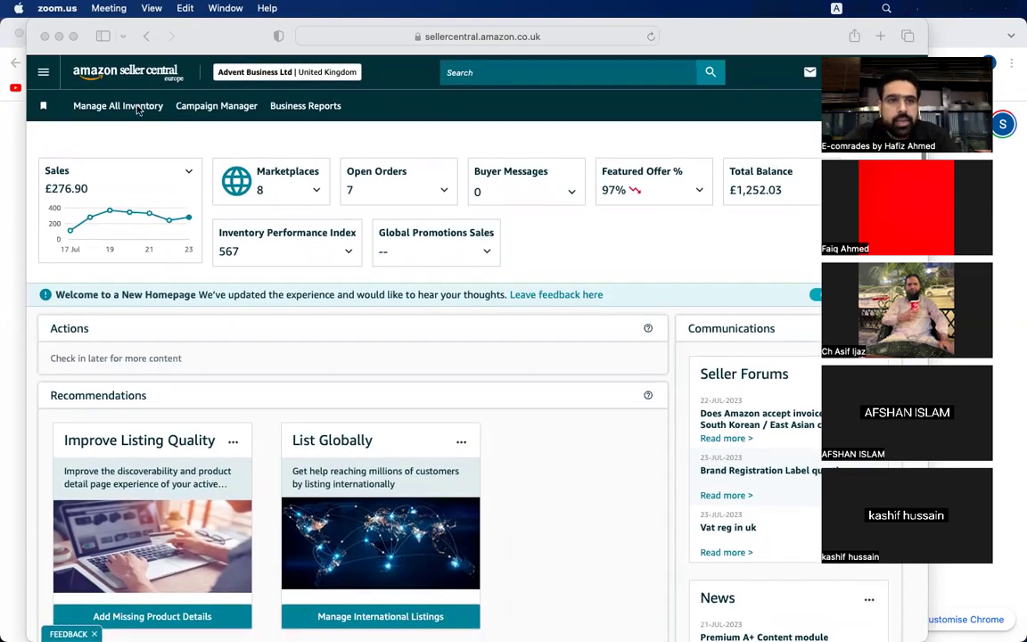
pyautogui.click(128, 107)
pyautogui.click(127, 107)
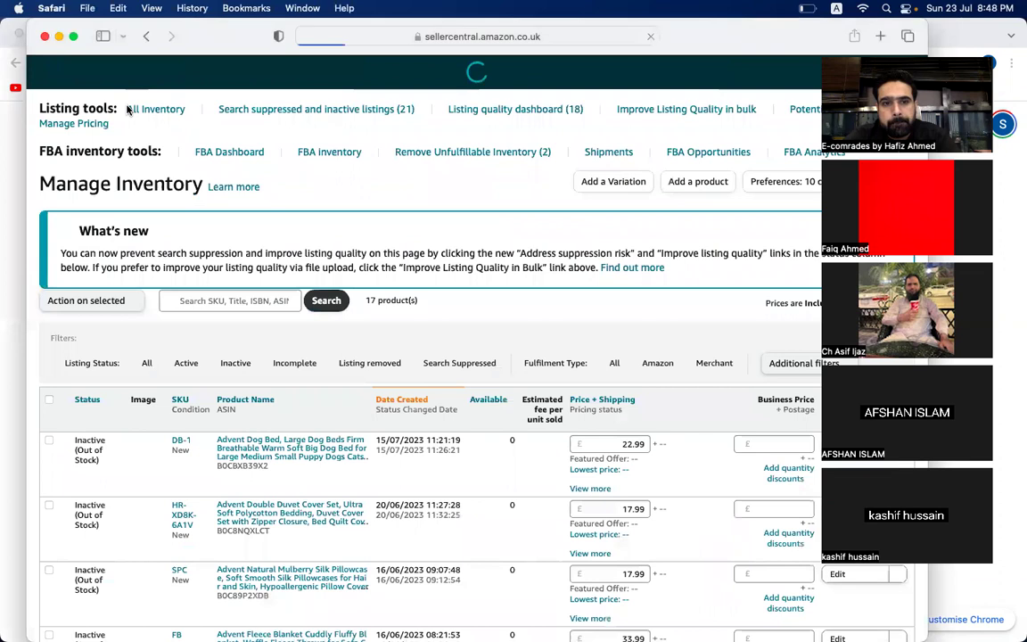
pyautogui.scroll(-5, 265, 256)
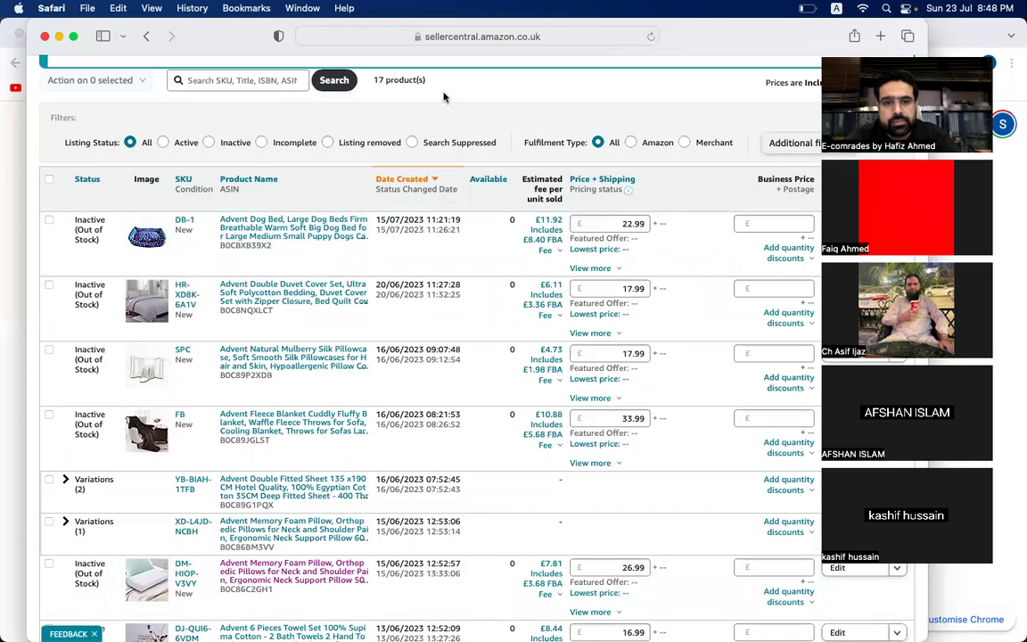
pyautogui.scroll(4, 436, 249)
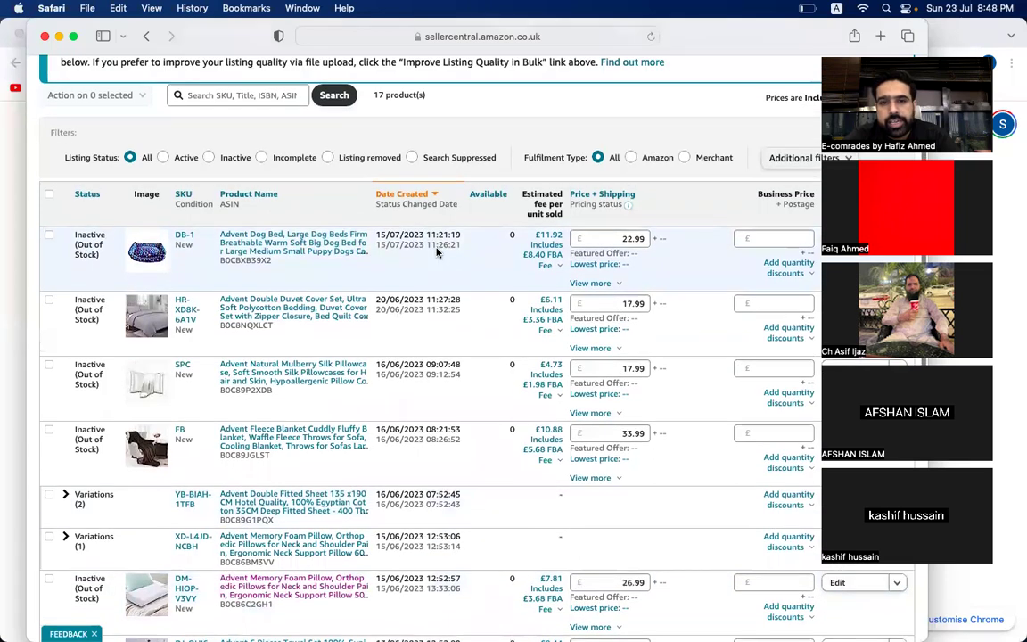
pyautogui.scroll(-4, 436, 253)
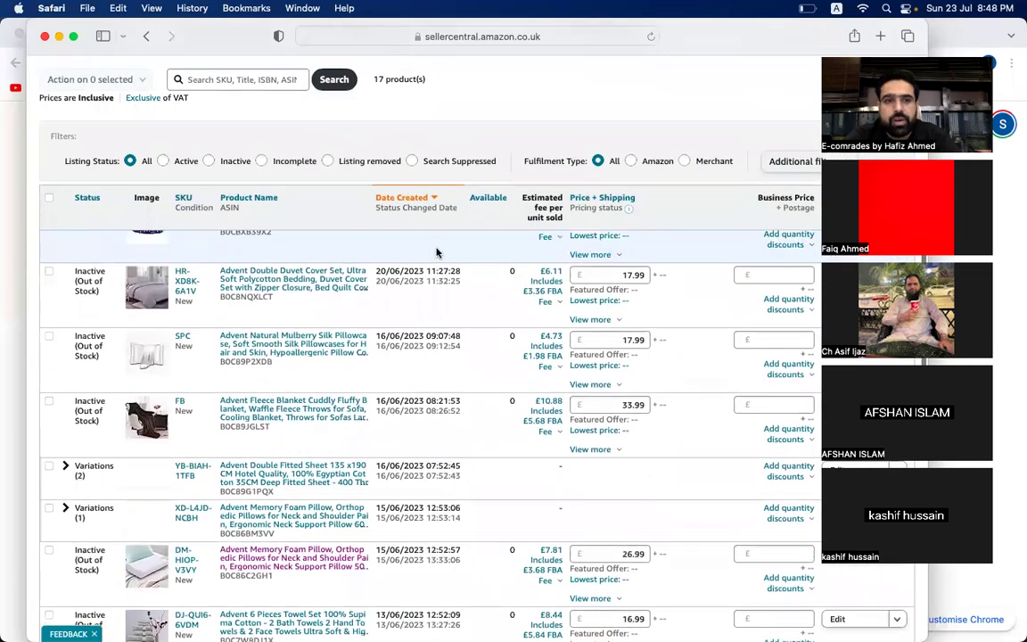
pyautogui.scroll(6, 436, 253)
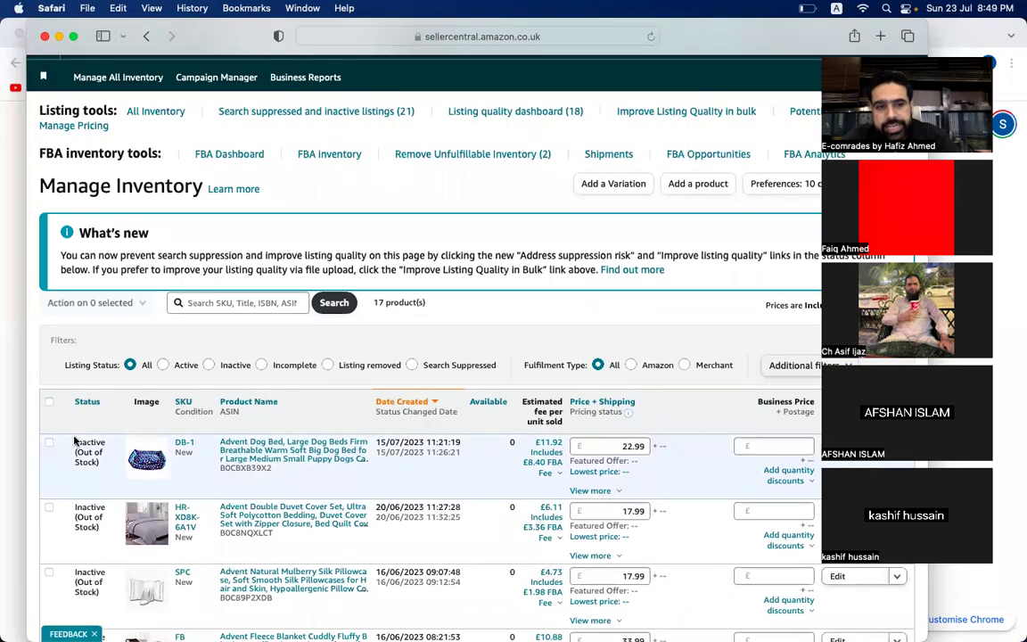
# Step: Select the active Advent V Pillow with Pillowcase listing near the end of the inventory list
pyautogui.scroll(-5, 356, 445)
pyautogui.scroll(-5, 376, 469)
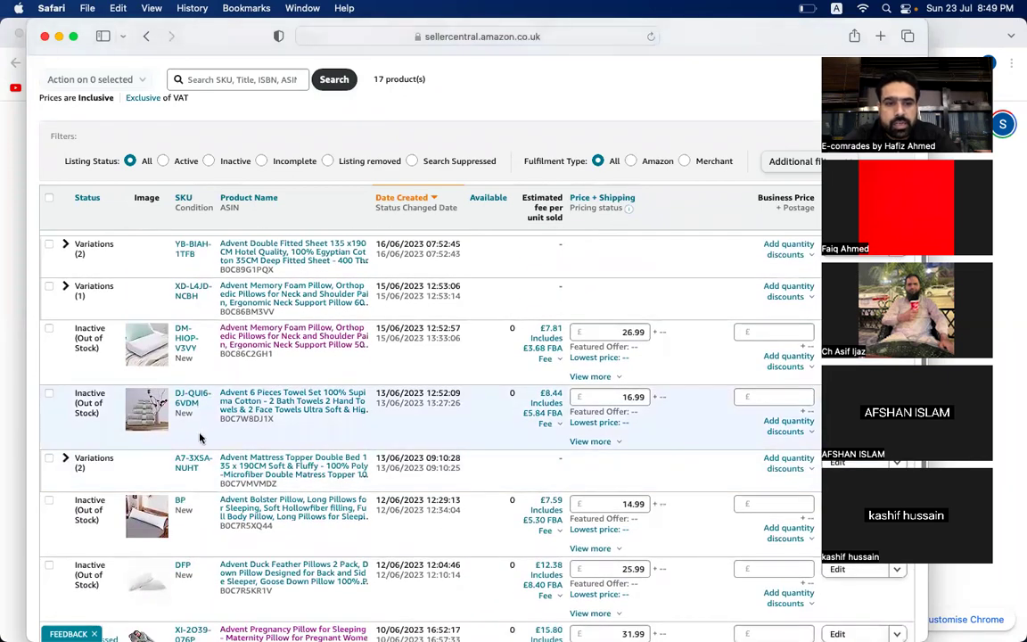
pyautogui.scroll(-3, 340, 450)
pyautogui.scroll(-5, 340, 450)
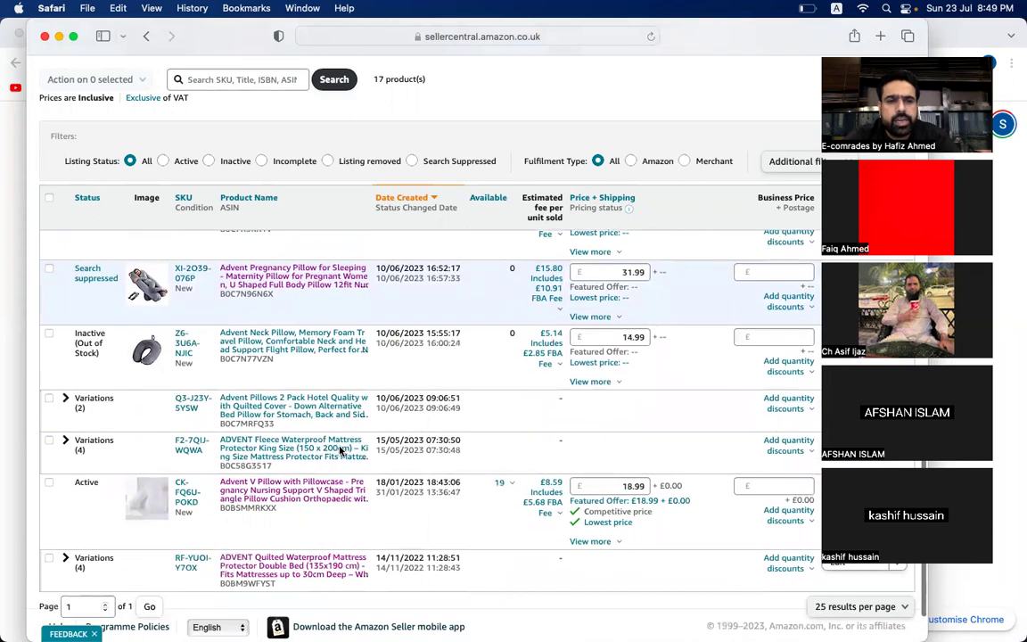
pyautogui.scroll(-2, 340, 450)
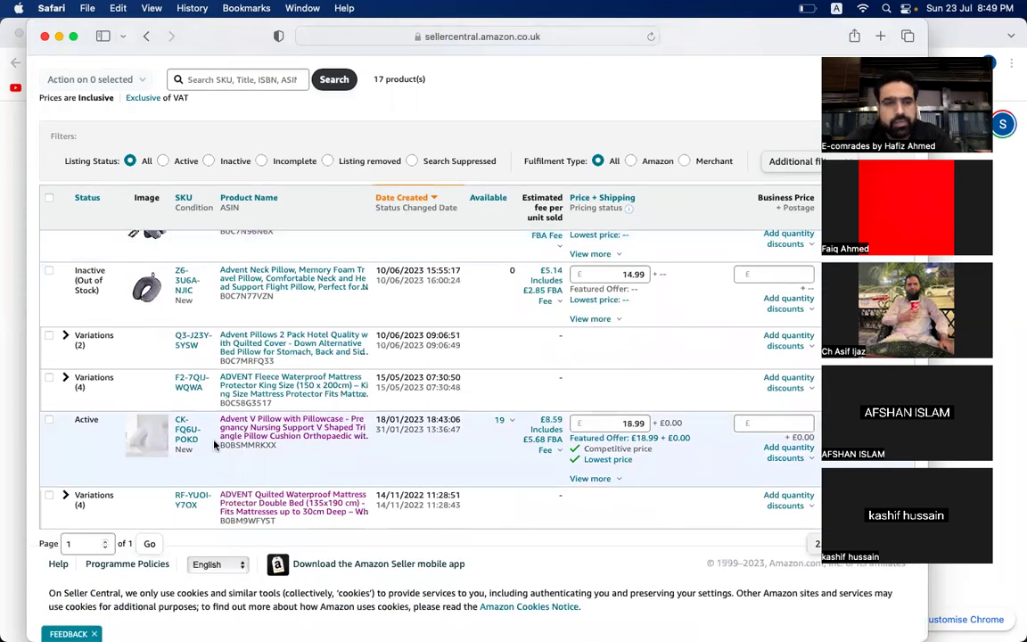
pyautogui.click(49, 421)
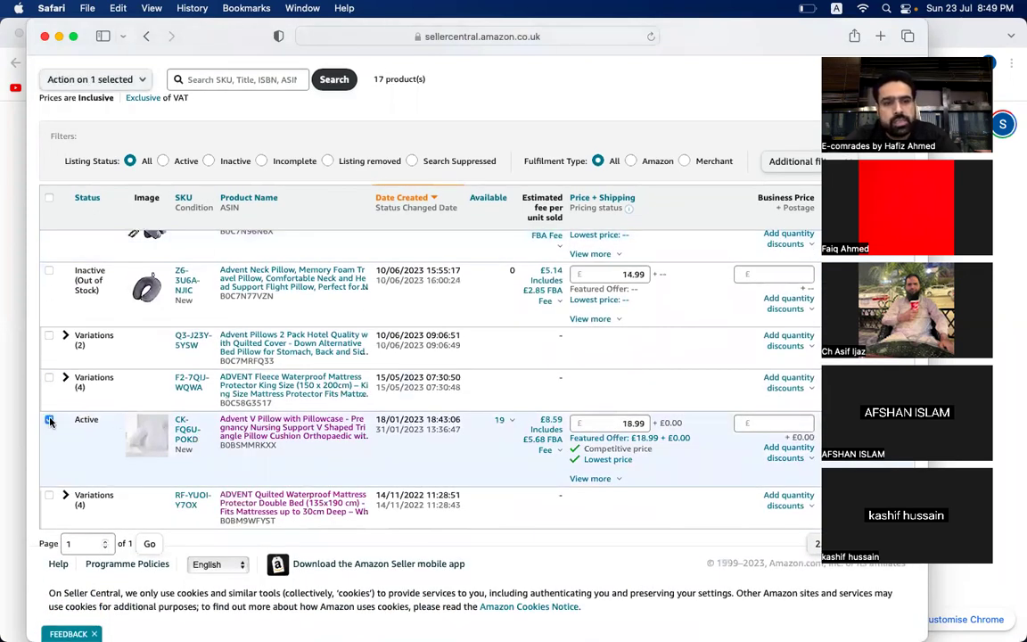
# Step: Open the item label printing page for the selected V Pillow listing
pyautogui.scroll(10, 107, 198)
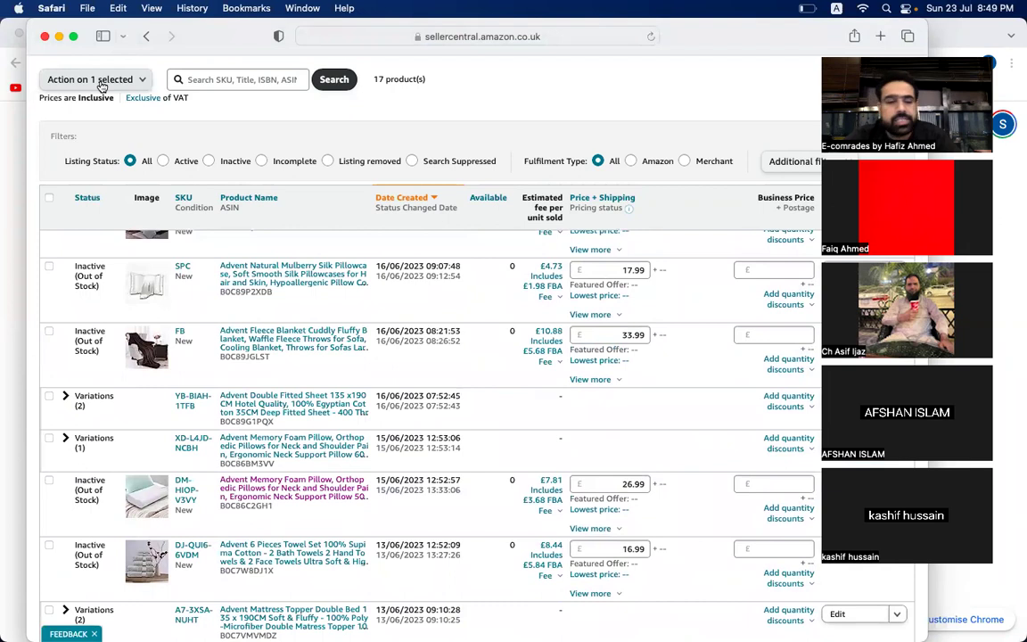
pyautogui.scroll(-5, 80, 441)
pyautogui.scroll(-2, 79, 444)
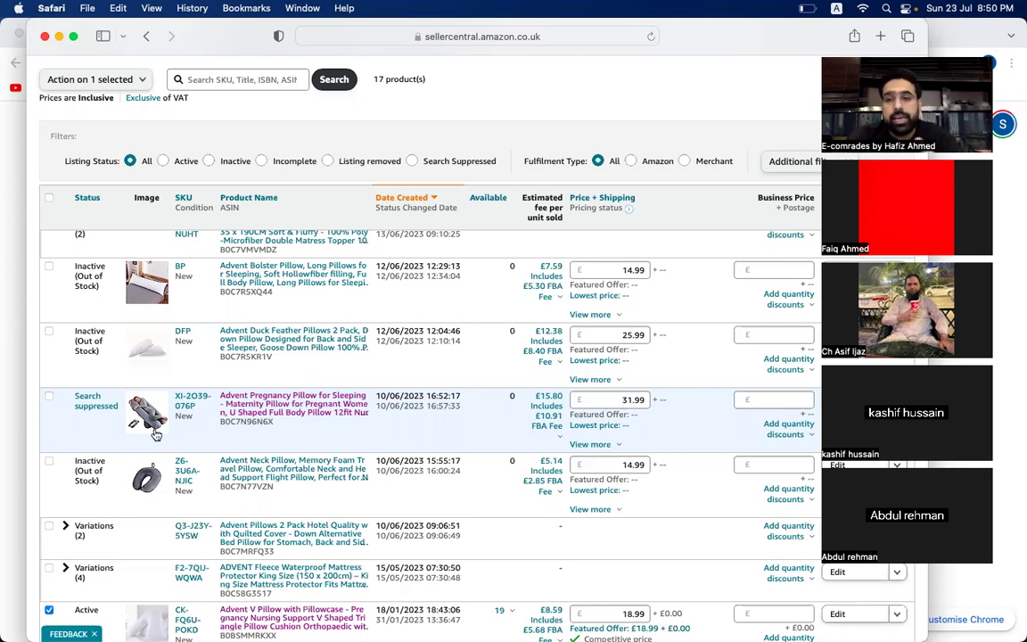
pyautogui.scroll(-5, 156, 434)
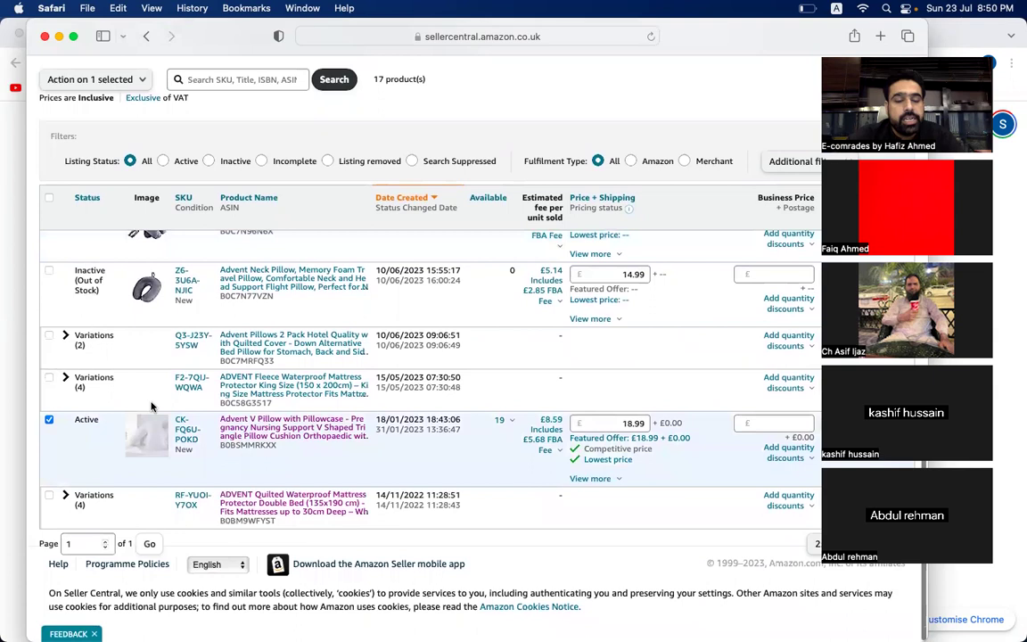
pyautogui.scroll(5, 152, 406)
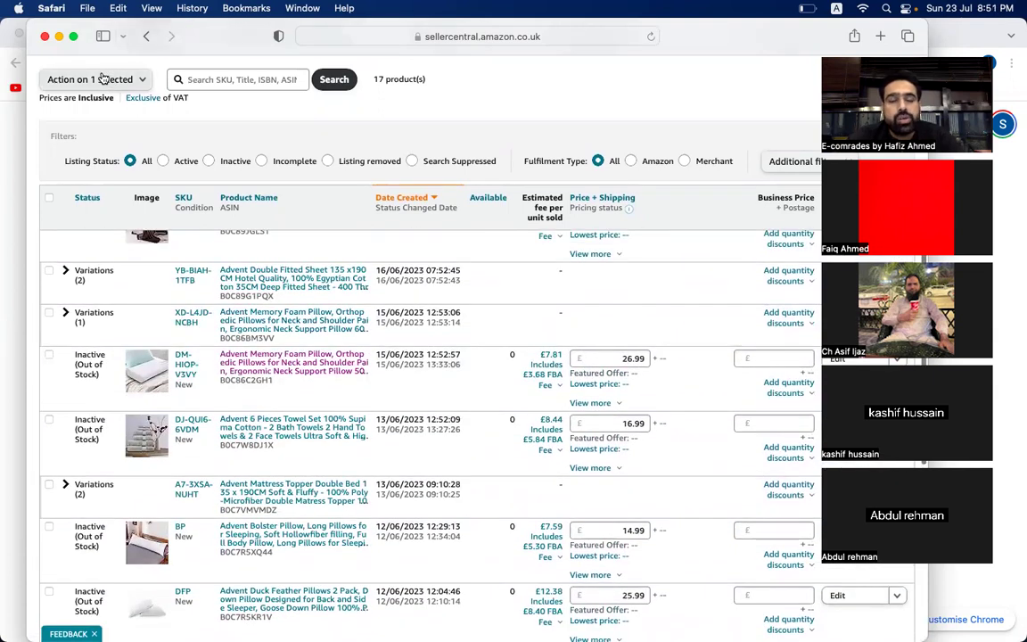
pyautogui.click(103, 79)
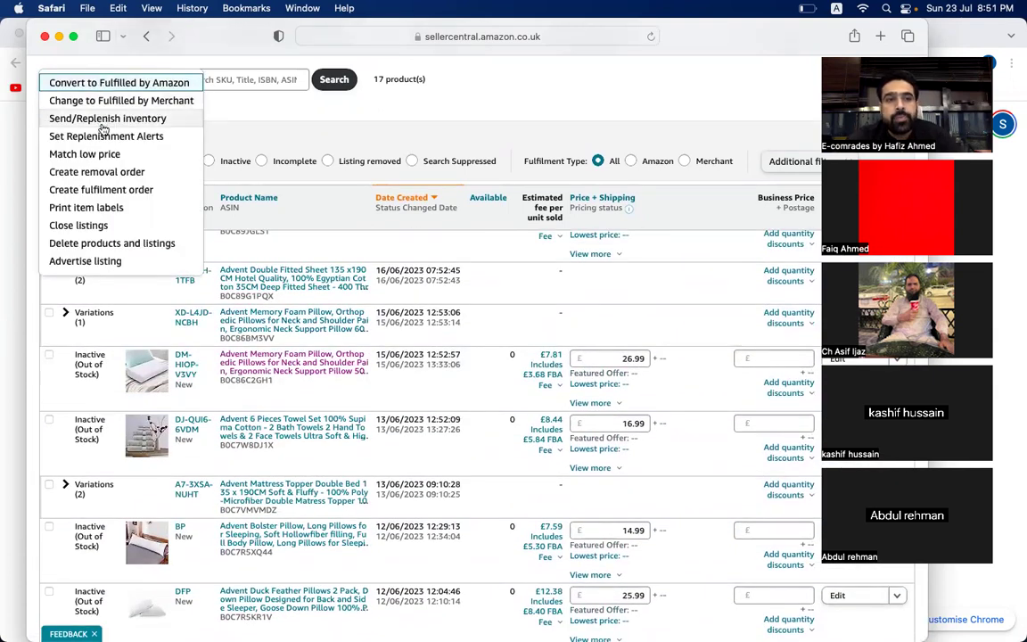
pyautogui.click(95, 208)
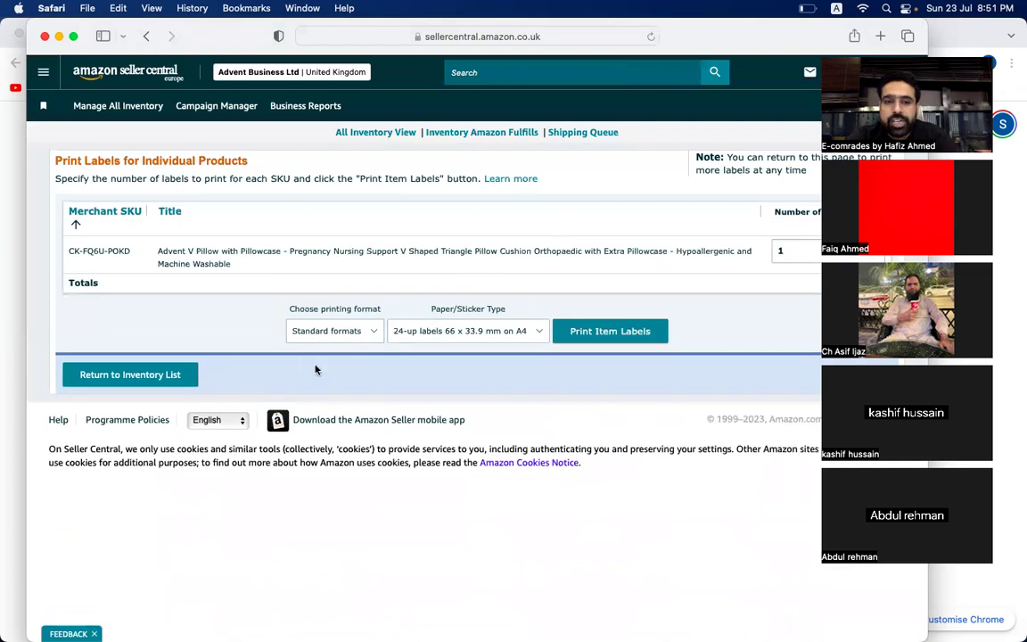
# Step: Set the number of labels to 100, generate the item labels and dismiss the barcode reminder
pyautogui.doubleClick(785, 253)
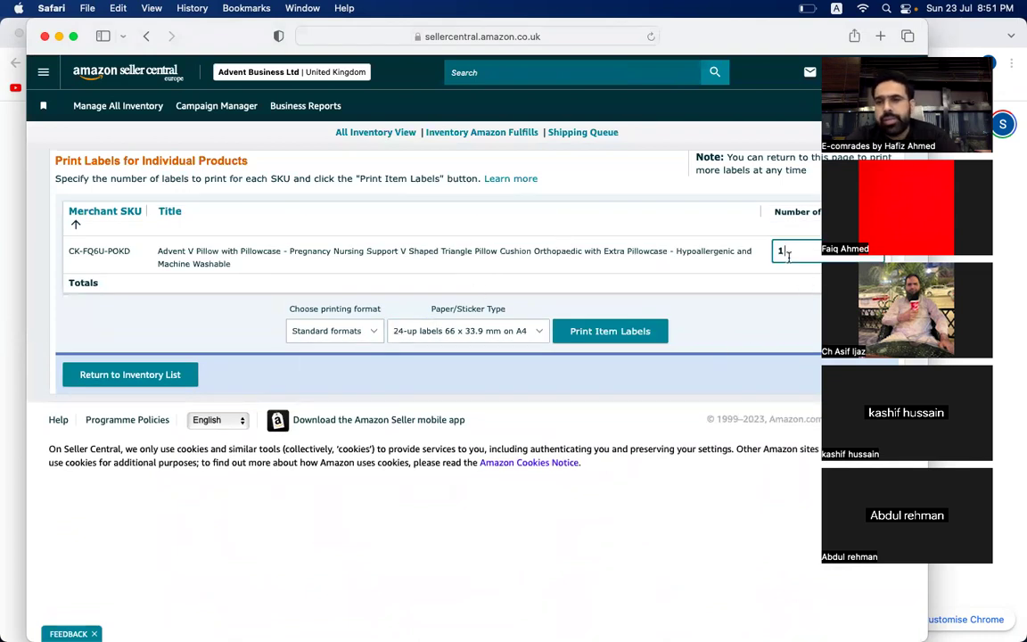
pyautogui.write('100')
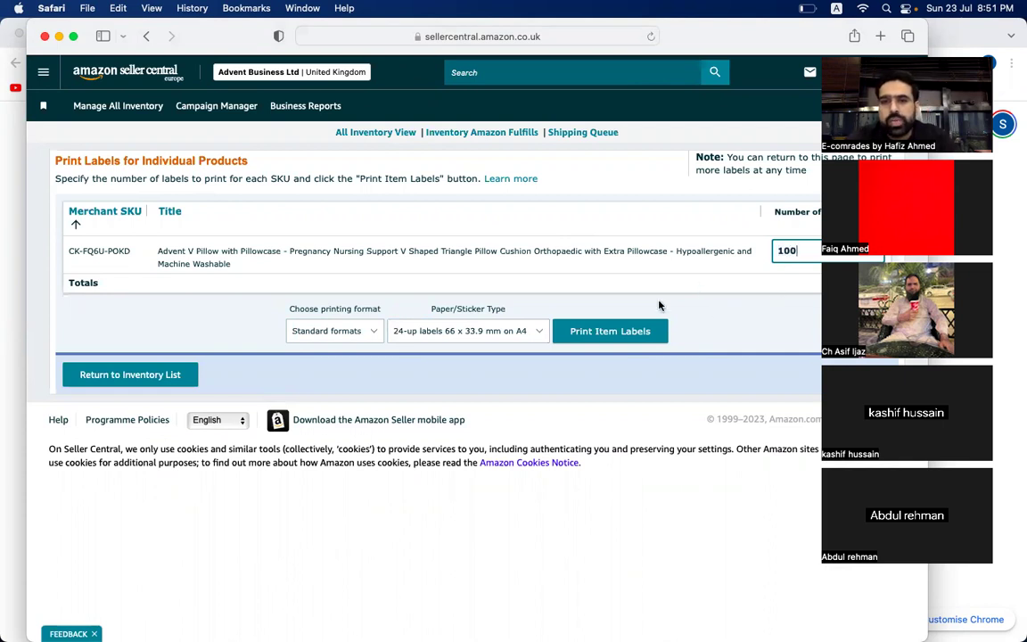
pyautogui.click(591, 338)
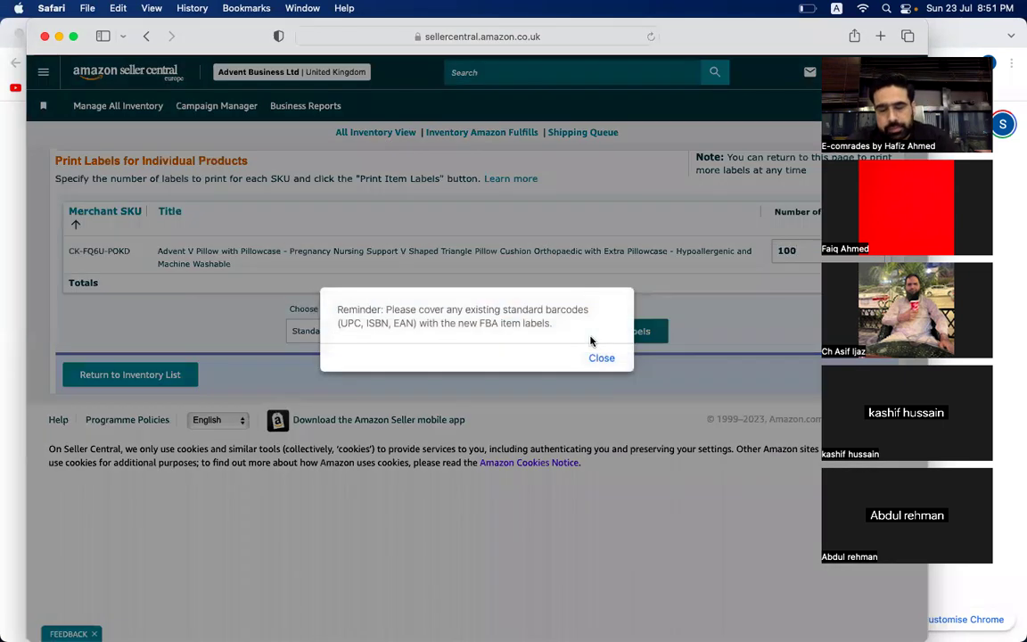
pyautogui.click(599, 359)
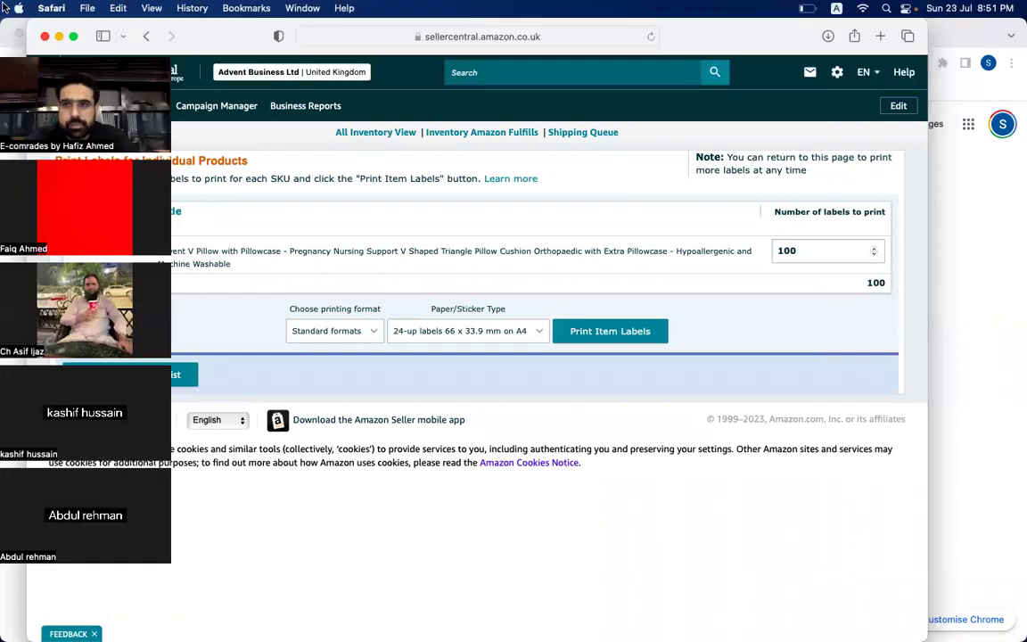
# Step: Switch to the Downloads folder in Finder and open the label file products (4).pdf
pyautogui.moveTo(958, 624)
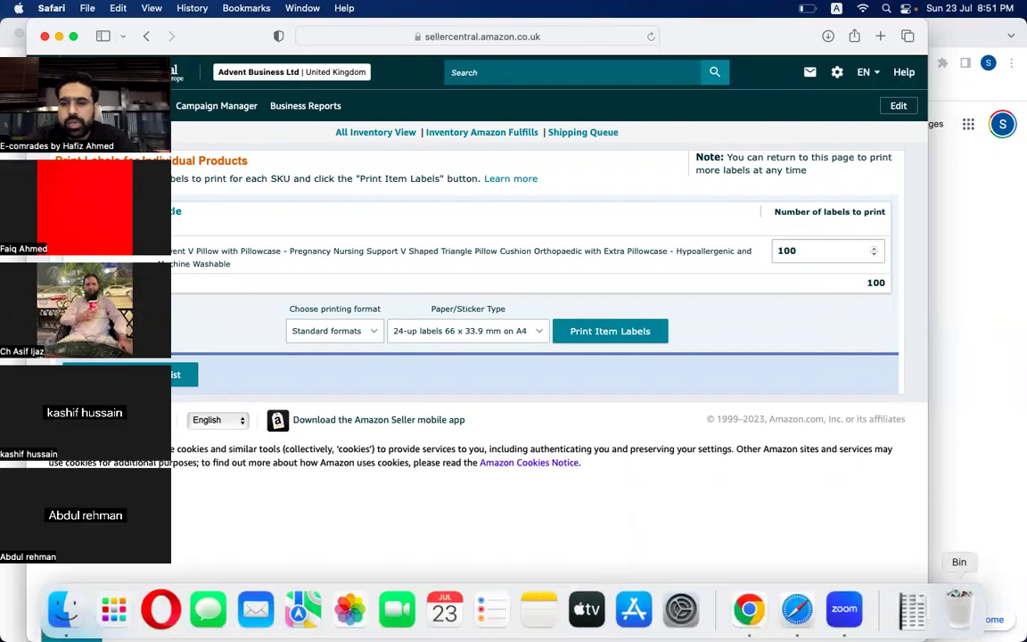
pyautogui.rightClick(911, 609)
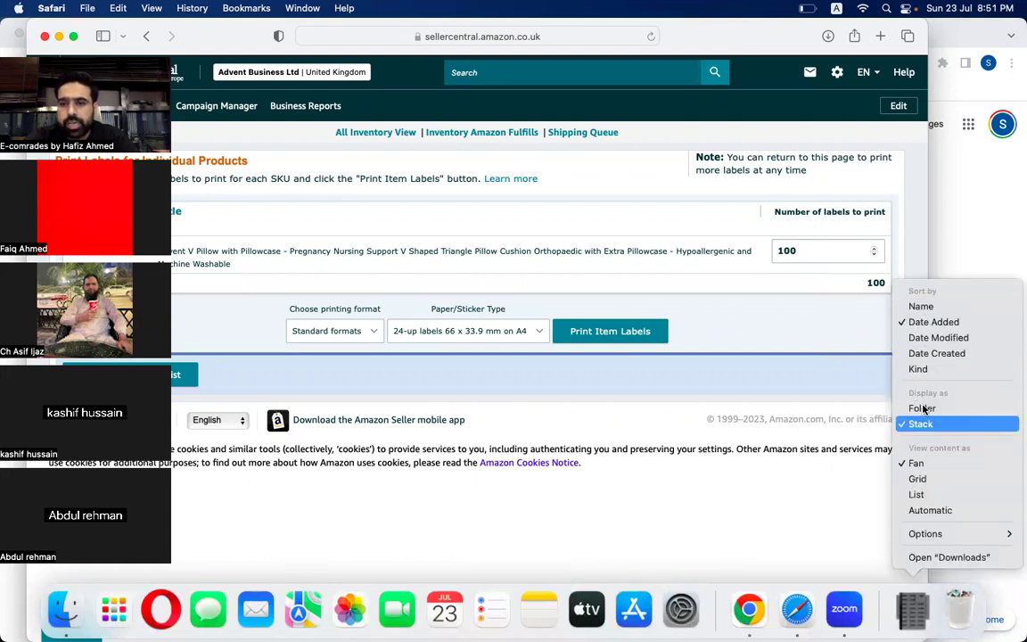
pyautogui.click(929, 558)
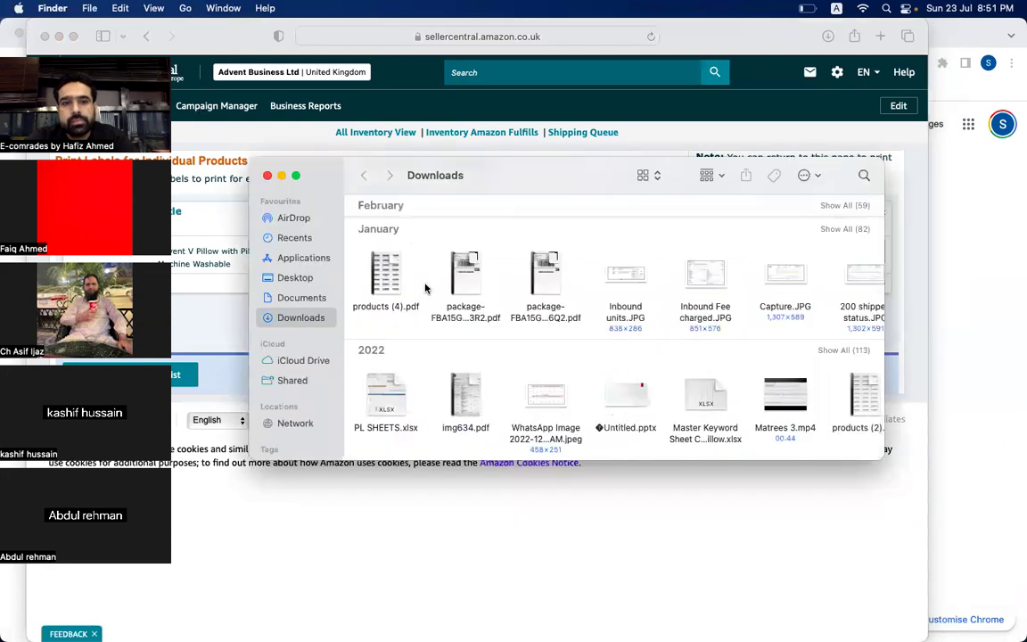
pyautogui.click(386, 269)
pyautogui.doubleClick(386, 269)
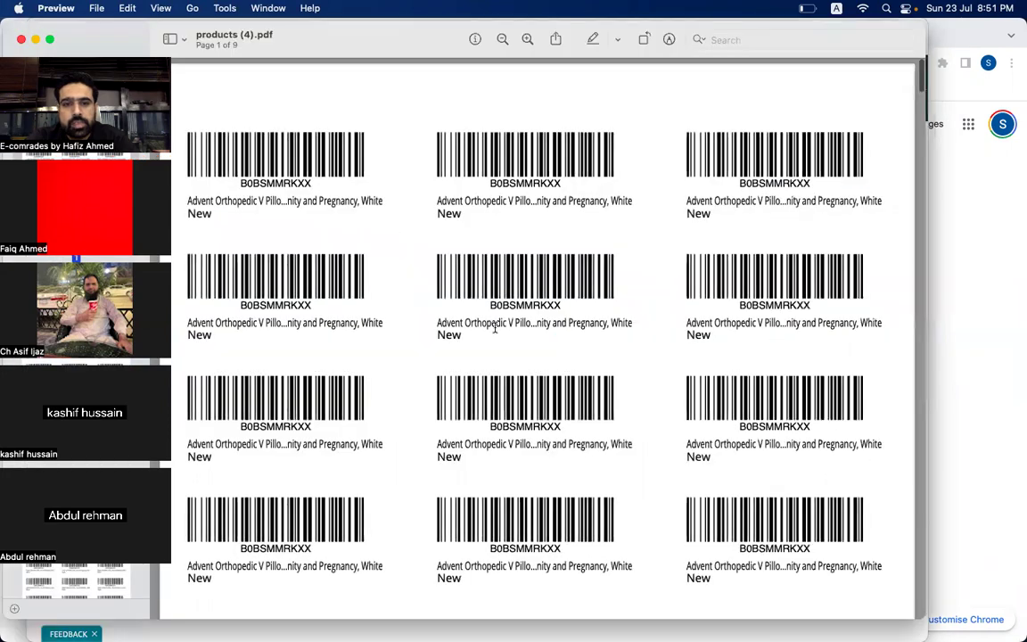
# Step: Examine the barcode number, product title and condition on the first label, and look over the label sheet
pyautogui.doubleClick(257, 190)
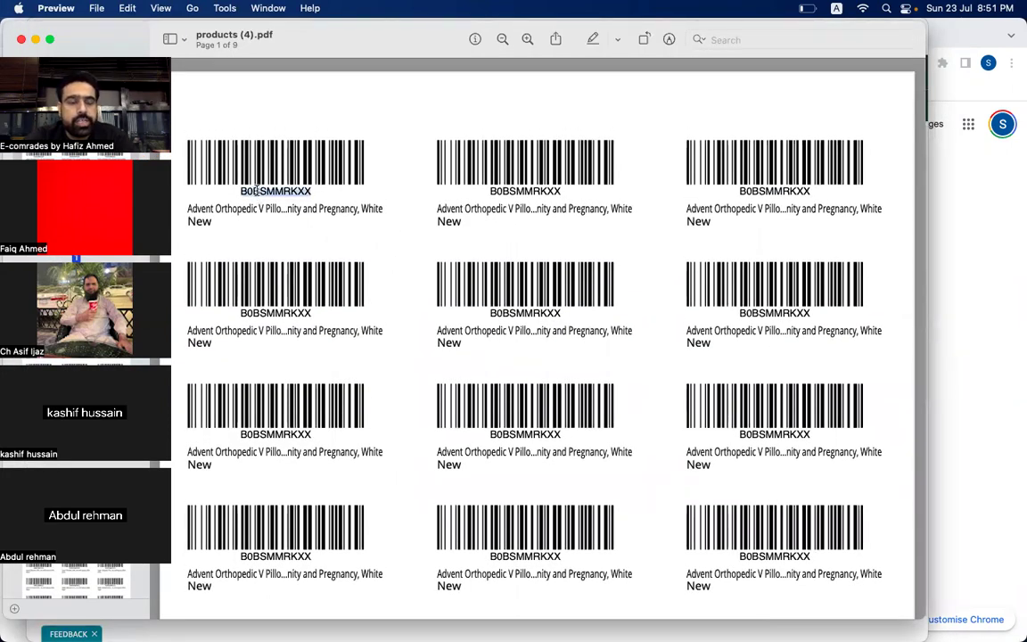
pyautogui.tripleClick(221, 210)
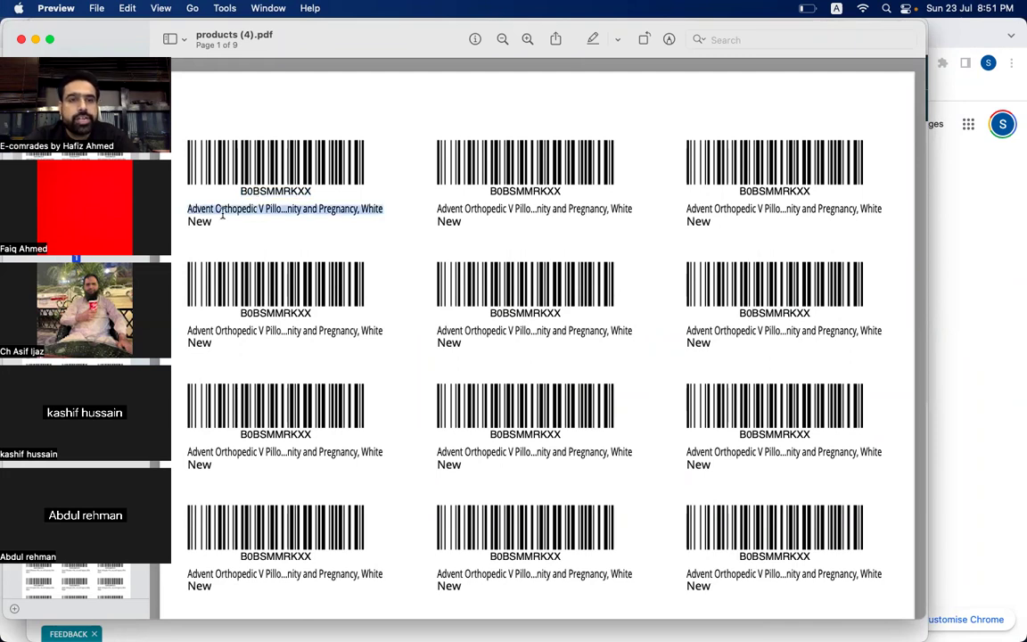
pyautogui.click(200, 219)
pyautogui.doubleClick(200, 221)
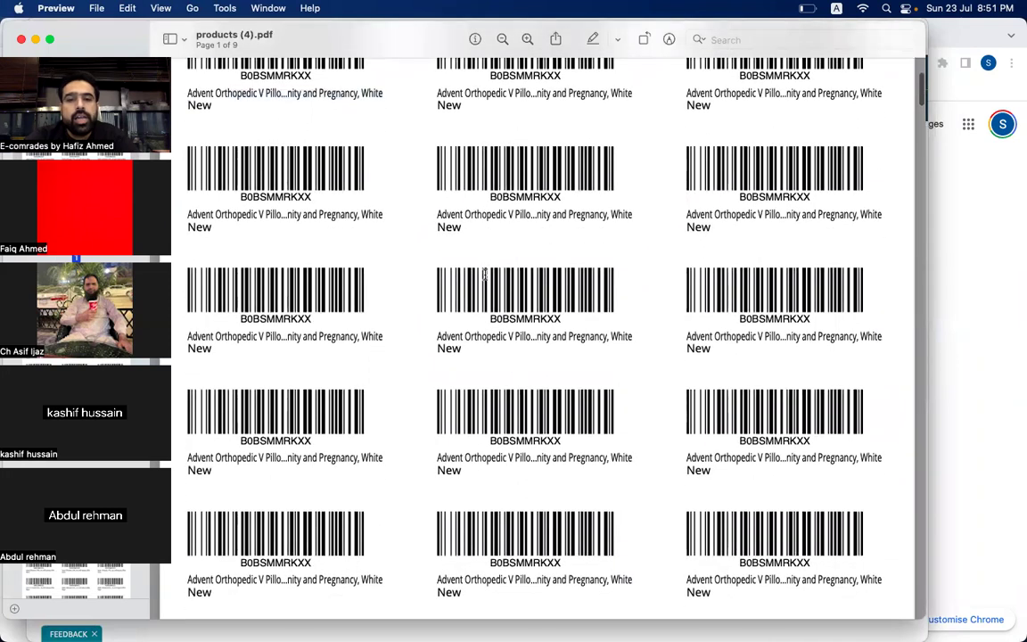
pyautogui.scroll(3, 484, 274)
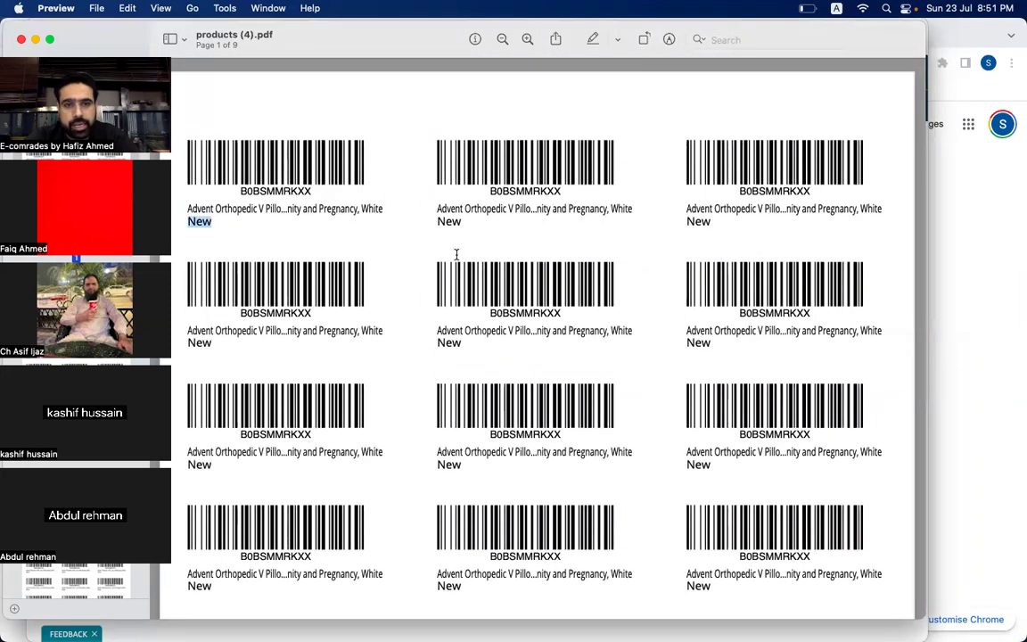
pyautogui.scroll(-3, 519, 234)
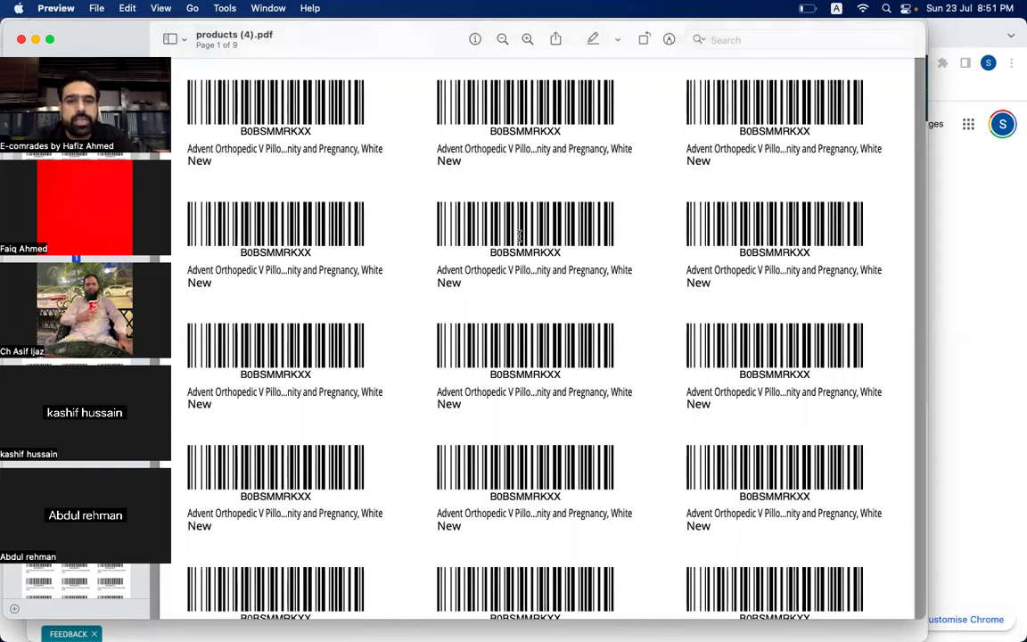
pyautogui.scroll(1, 519, 234)
pyautogui.scroll(2, 519, 235)
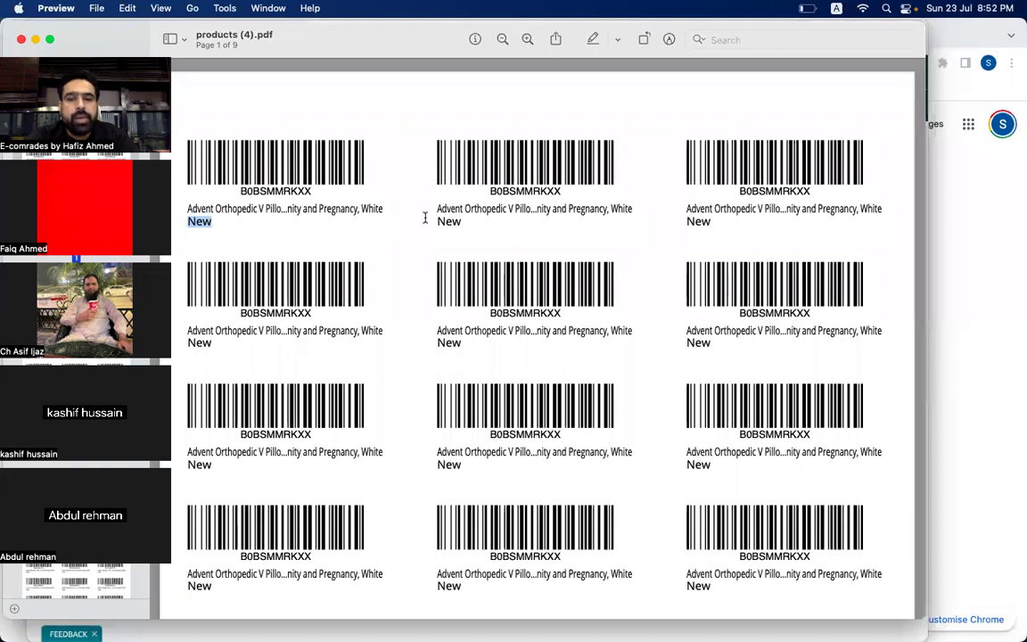
pyautogui.scroll(-3, 430, 252)
pyautogui.scroll(3, 430, 252)
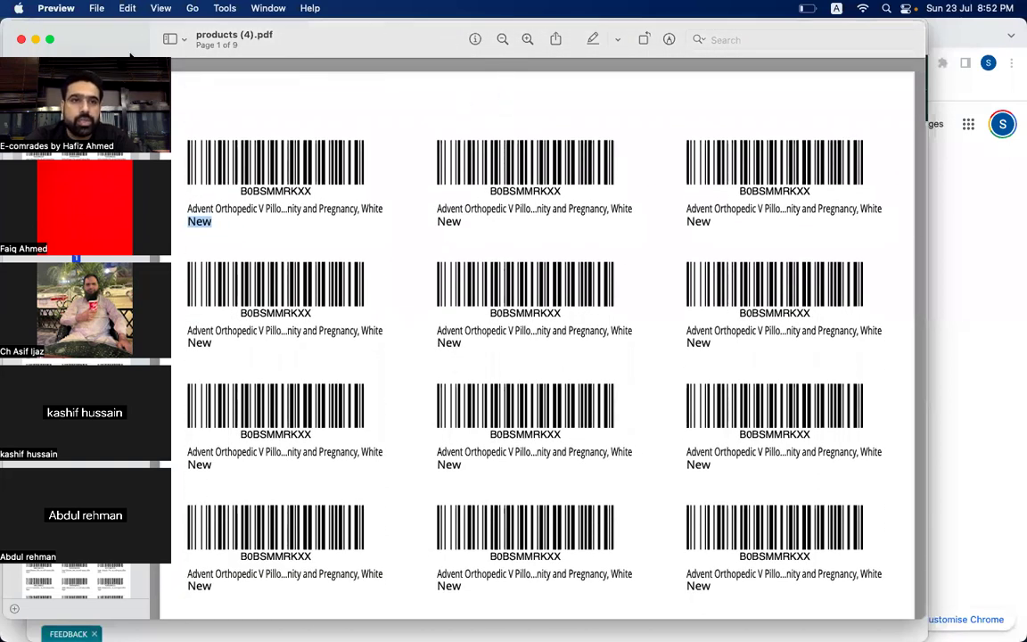
# Step: Close the label PDF and the Downloads window, and return to the full inventory list in Seller Central
pyautogui.click(21, 39)
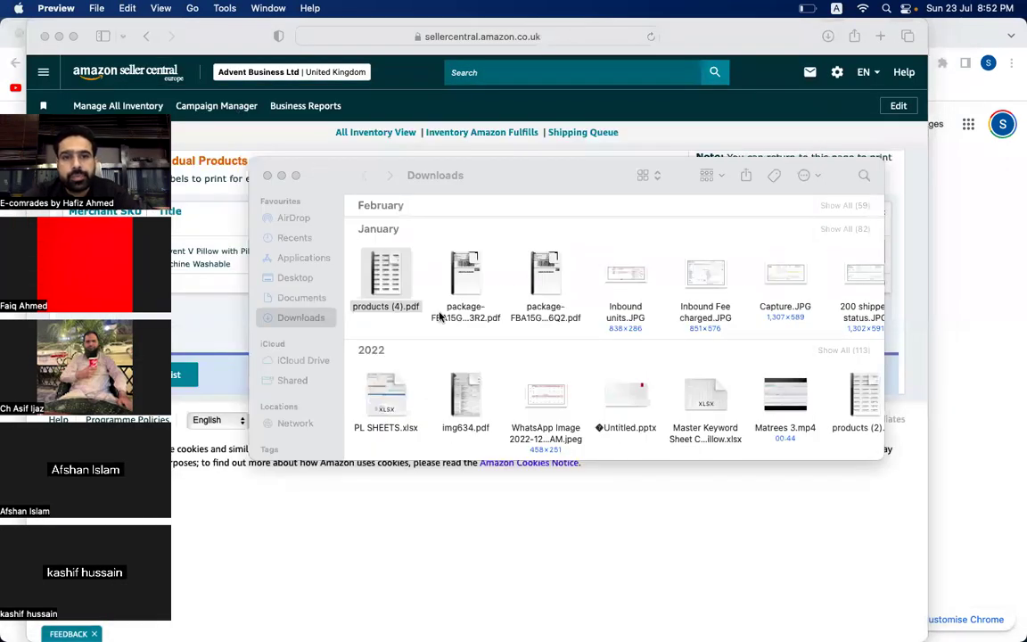
pyautogui.click(266, 175)
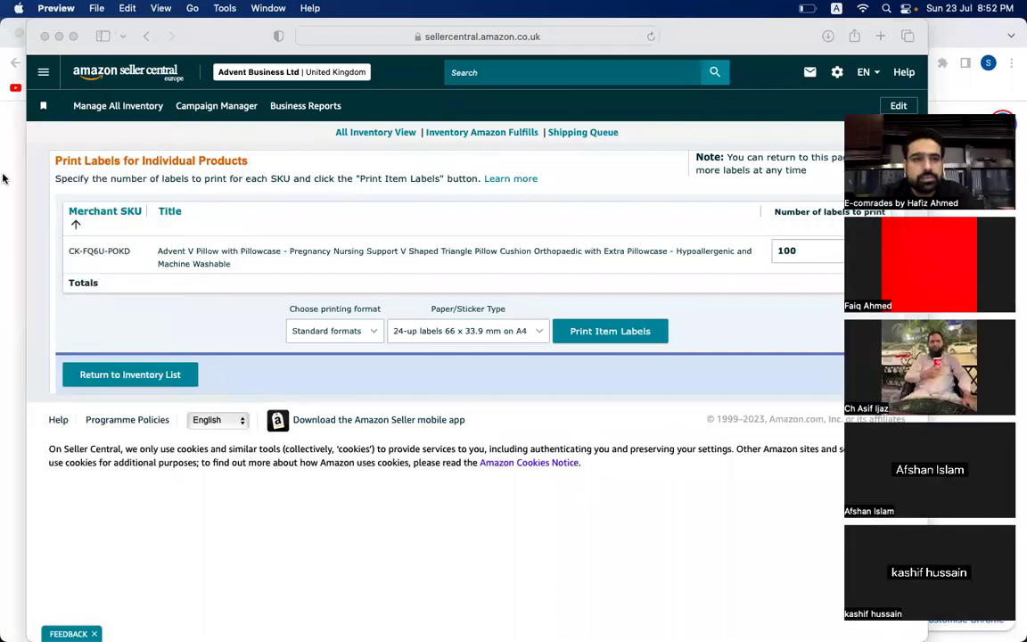
pyautogui.click(90, 110)
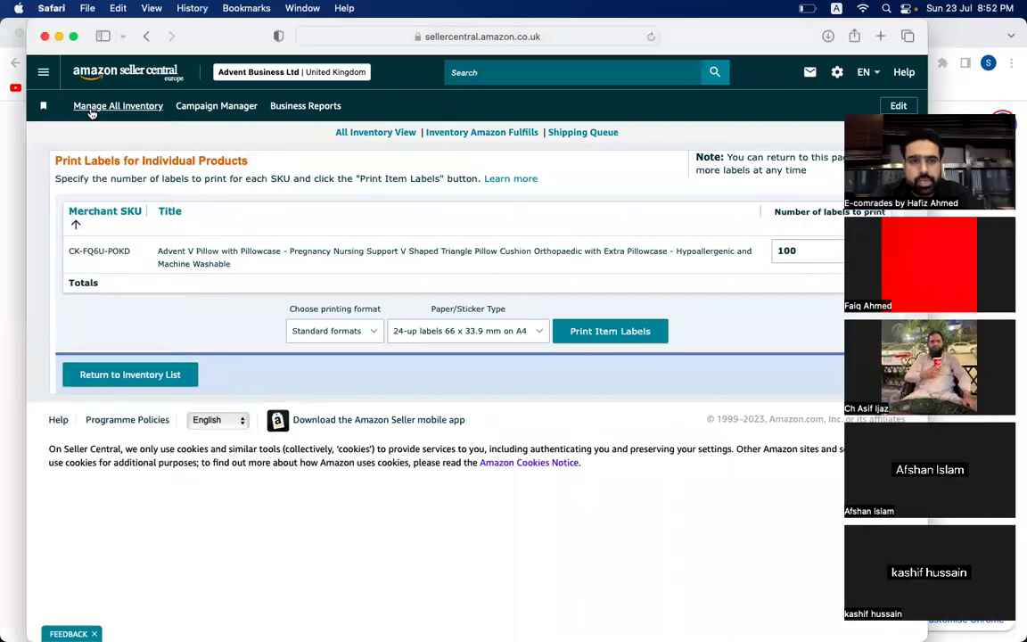
pyautogui.click(90, 108)
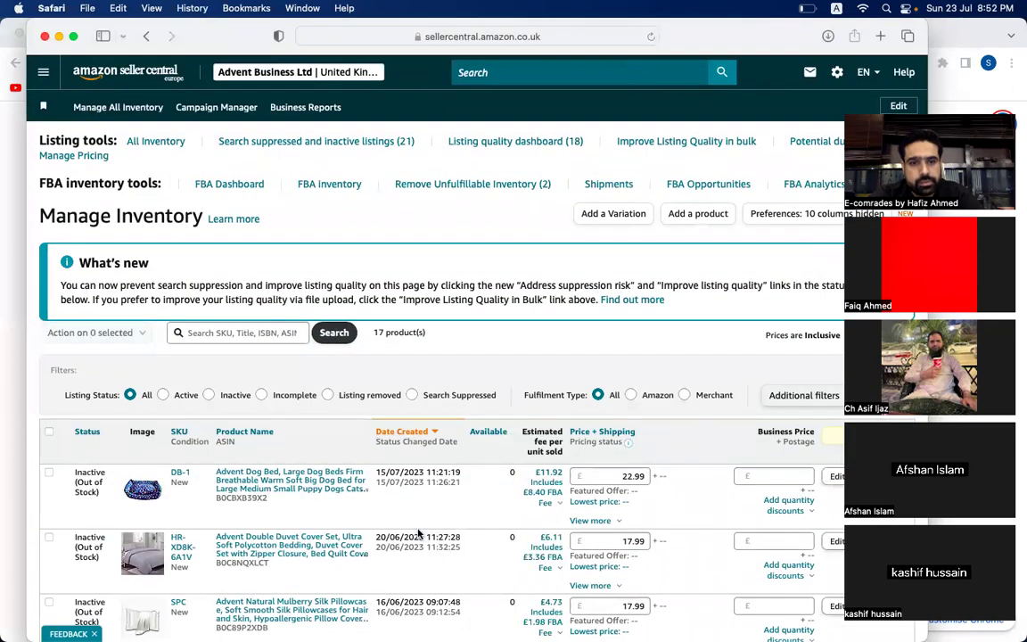
# Step: Select the active Advent V Pillow with Pillowcase listing and start a Send/Replenish inventory shipment for it
pyautogui.scroll(-10, 419, 532)
pyautogui.scroll(-4, 419, 532)
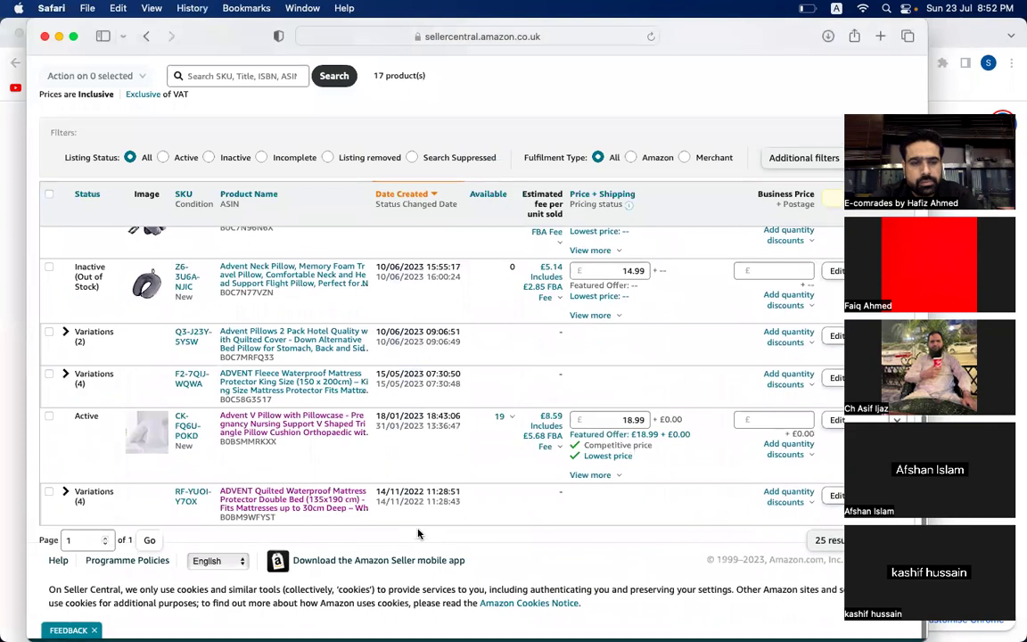
pyautogui.click(49, 419)
pyautogui.click(106, 82)
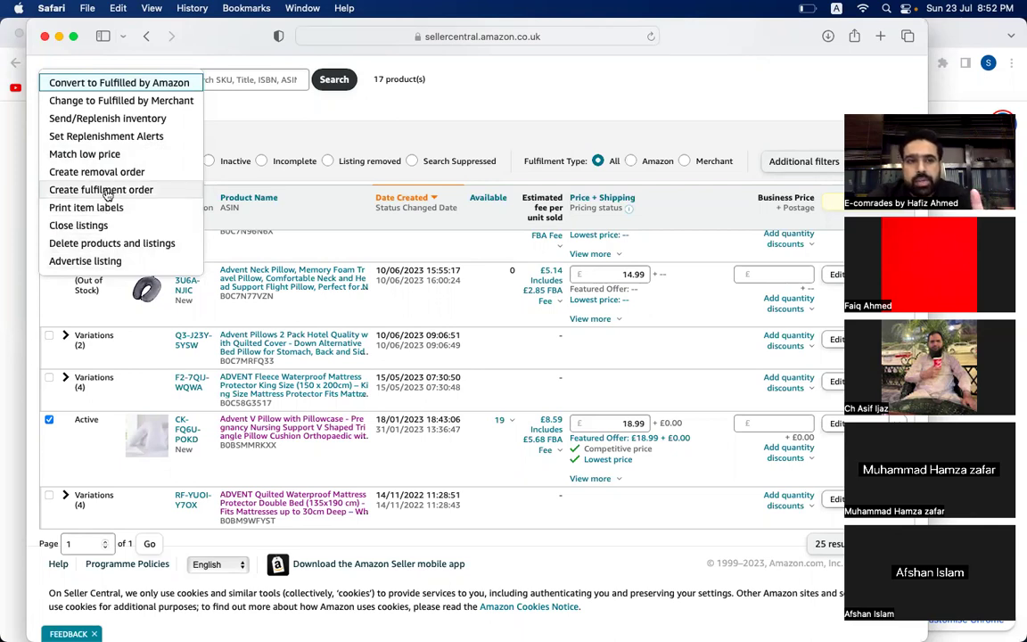
pyautogui.click(99, 125)
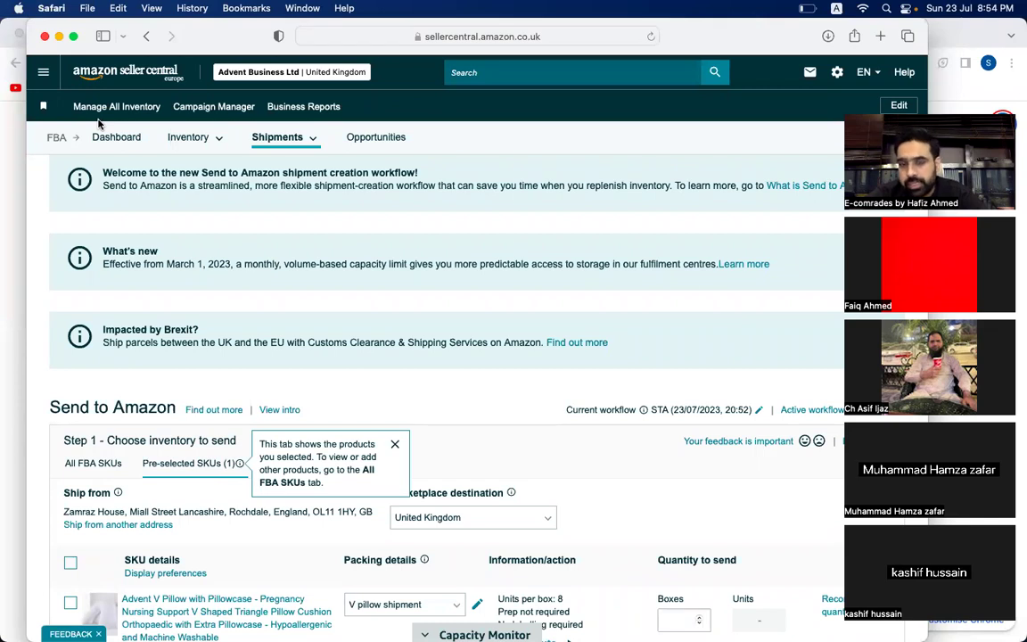
# Step: Start adding a new ship-from address and choose United Kingdom as its country
pyautogui.scroll(-5, 387, 294)
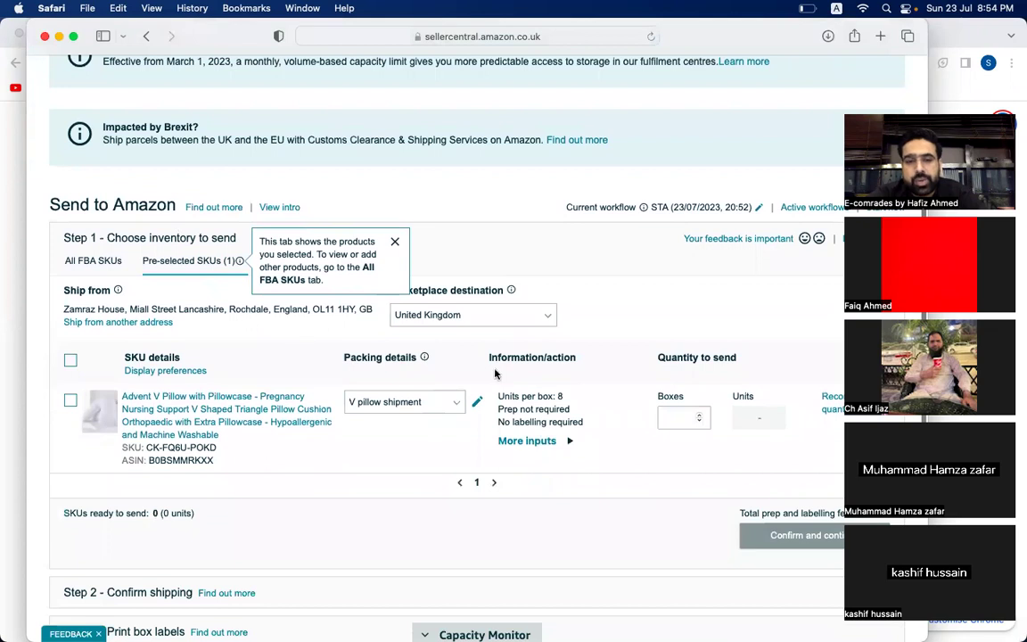
pyautogui.scroll(-1, 495, 373)
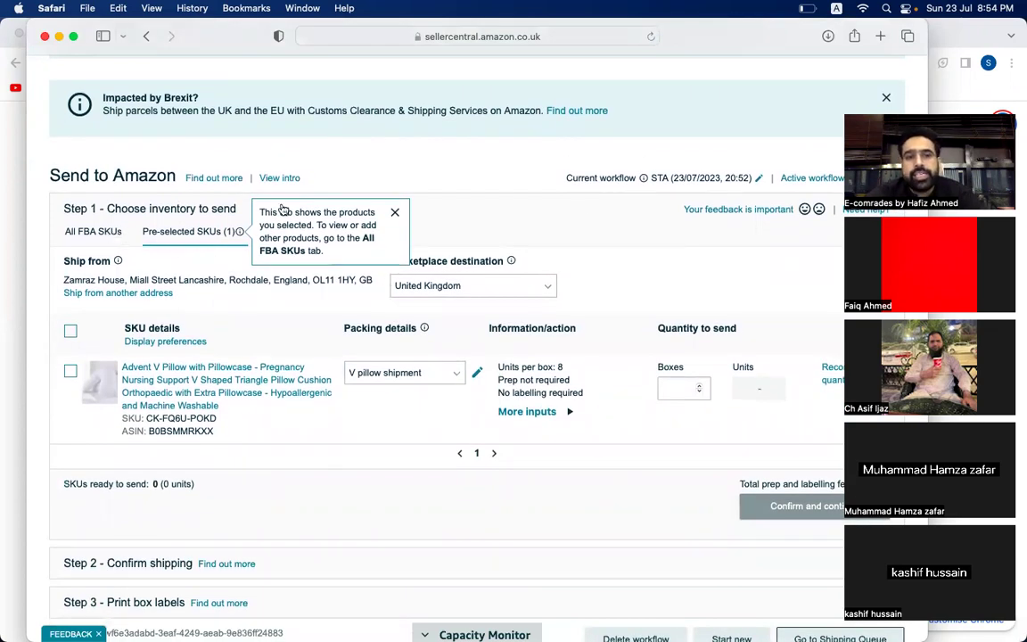
pyautogui.scroll(1, 344, 356)
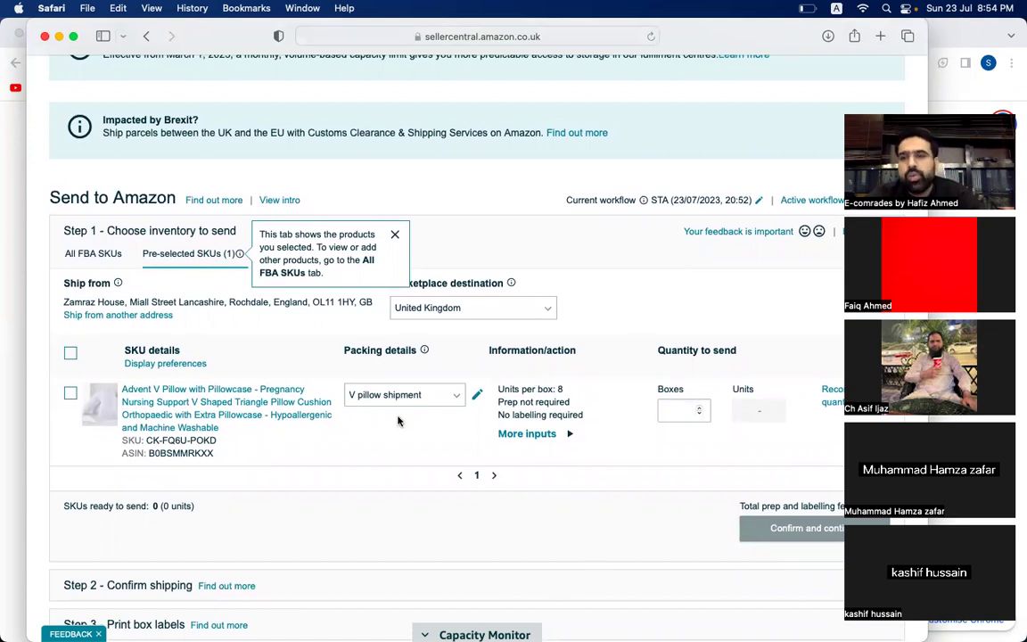
pyautogui.click(114, 317)
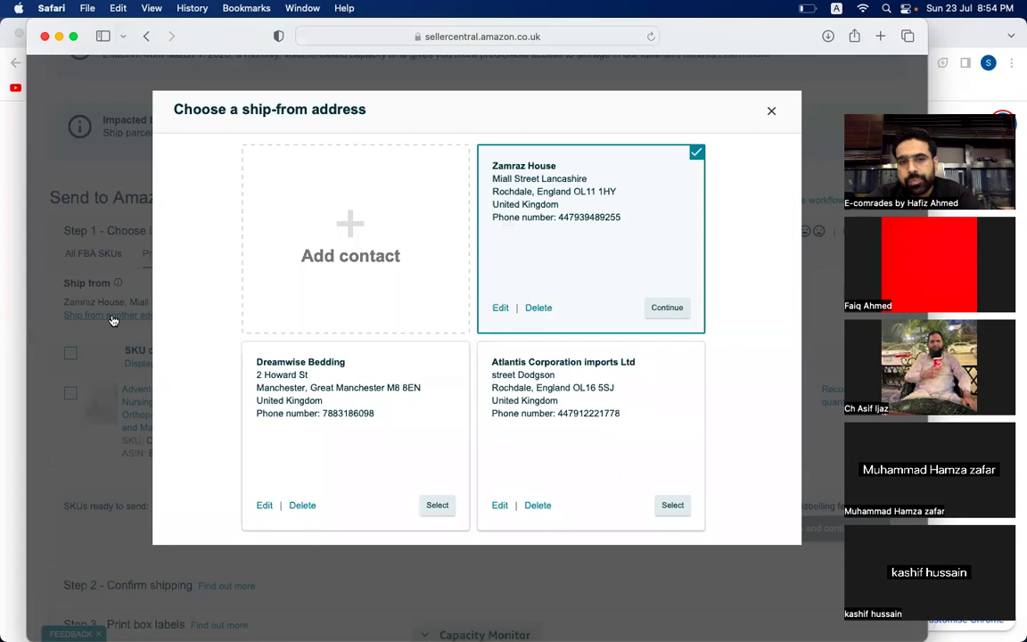
pyautogui.click(422, 252)
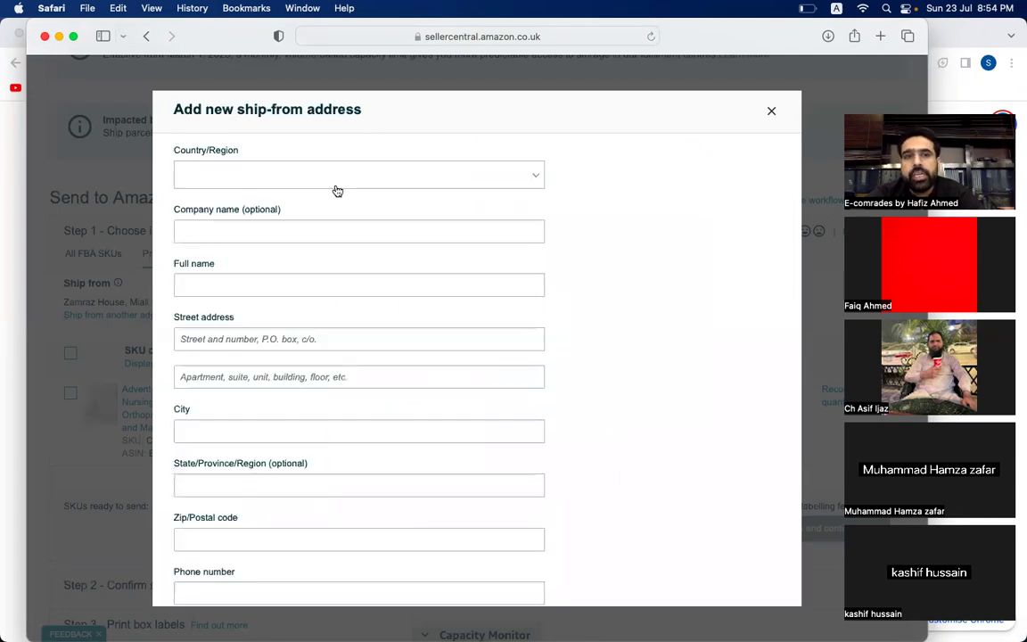
pyautogui.click(287, 178)
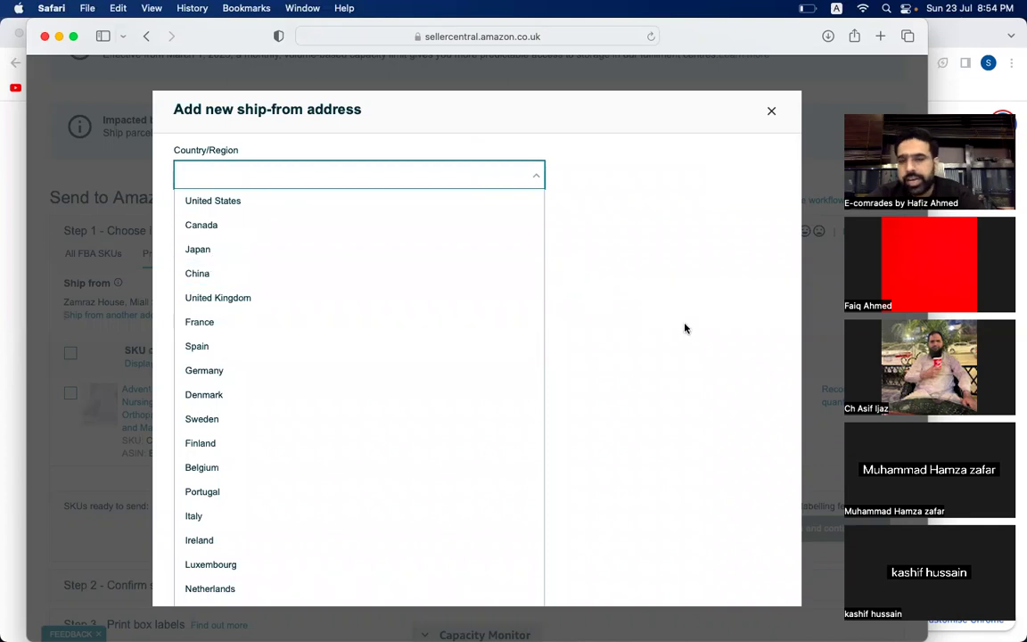
pyautogui.click(252, 296)
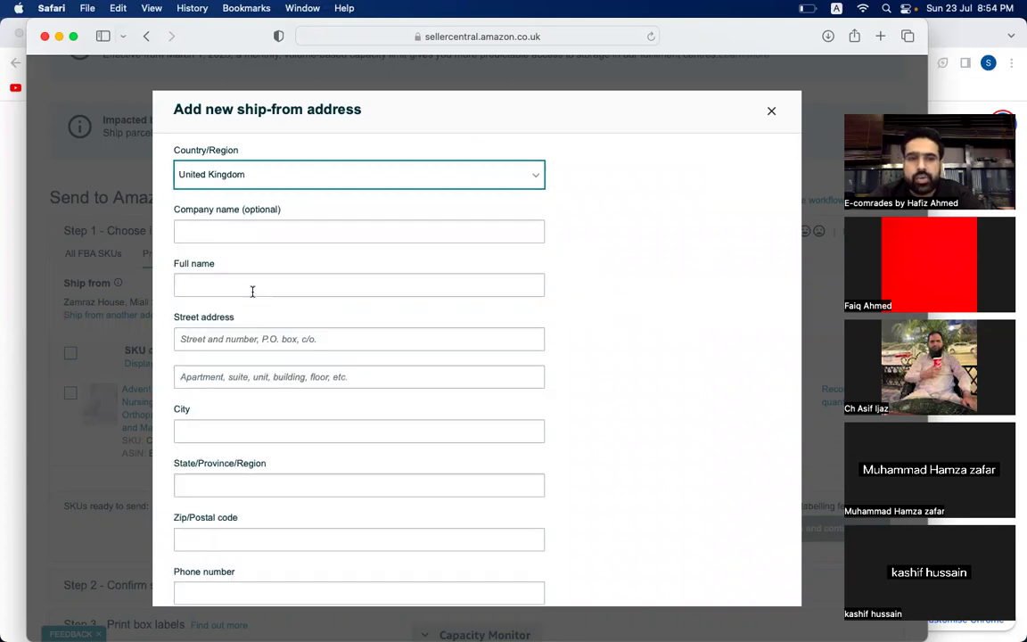
# Step: Look through the remaining fields of the new ship-from address form, close it unsaved, and highlight the current ship-from address
pyautogui.click(235, 234)
pyautogui.click(227, 282)
pyautogui.click(232, 338)
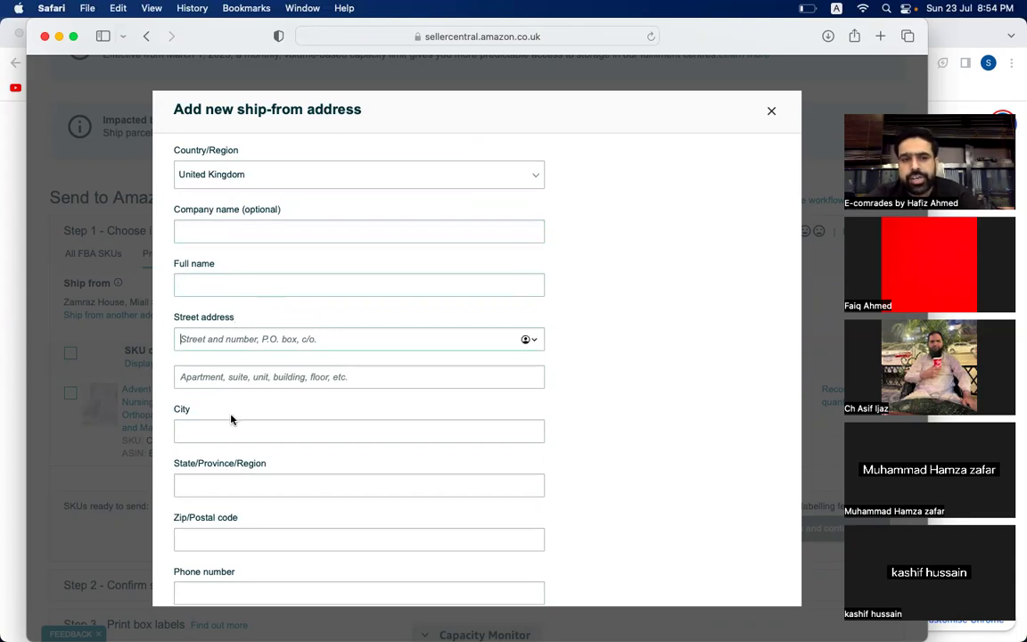
pyautogui.scroll(-3, 231, 419)
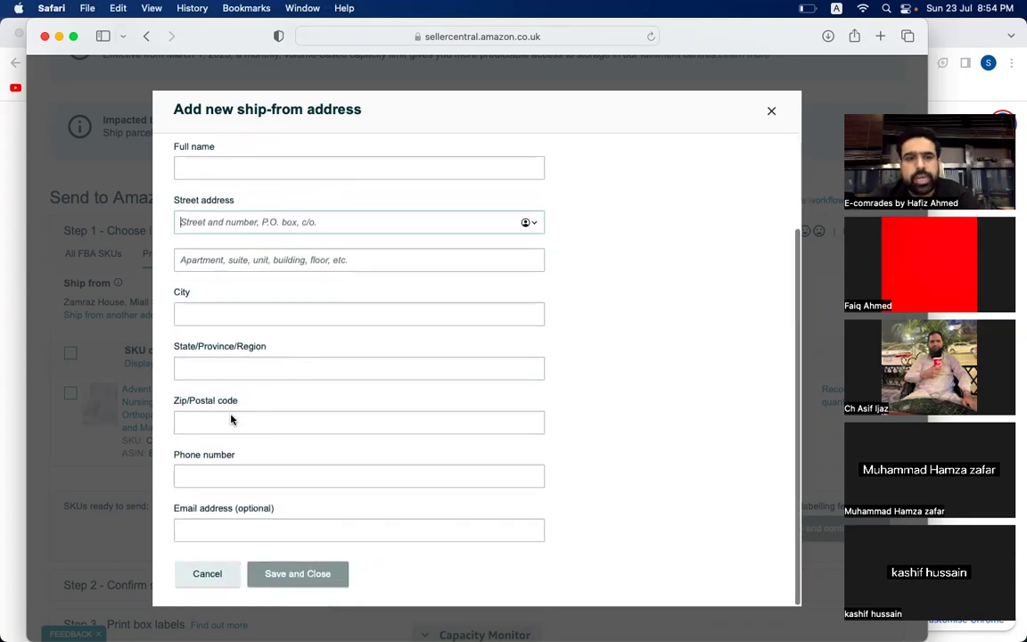
pyautogui.scroll(-2, 229, 428)
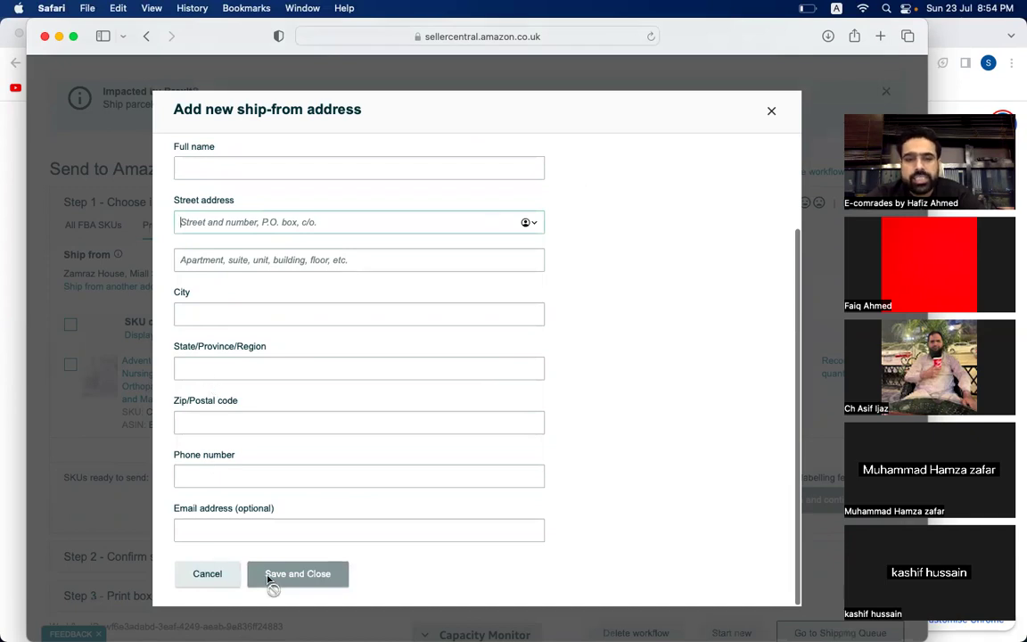
pyautogui.click(772, 113)
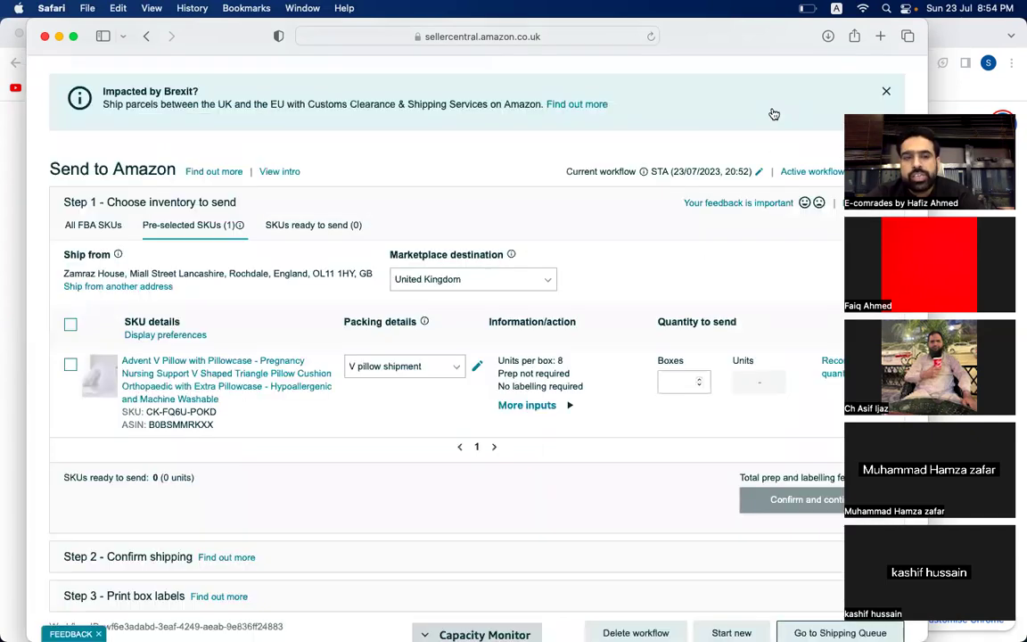
pyautogui.tripleClick(192, 267)
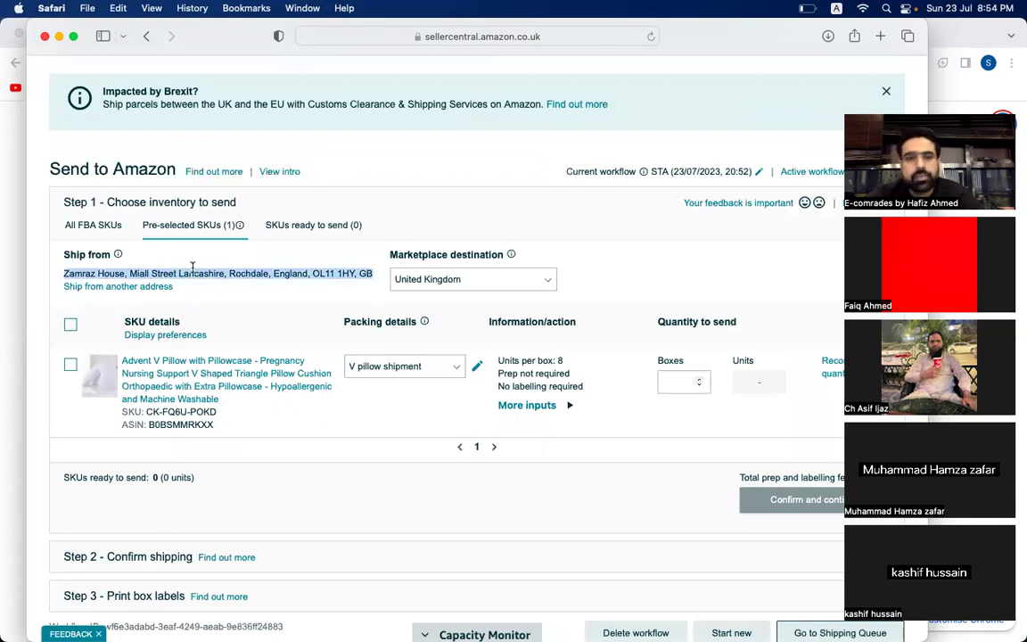
# Step: Check the packing template choices, and examine the V pillow shipment template's name, type, units per box and box weight
pyautogui.click(417, 367)
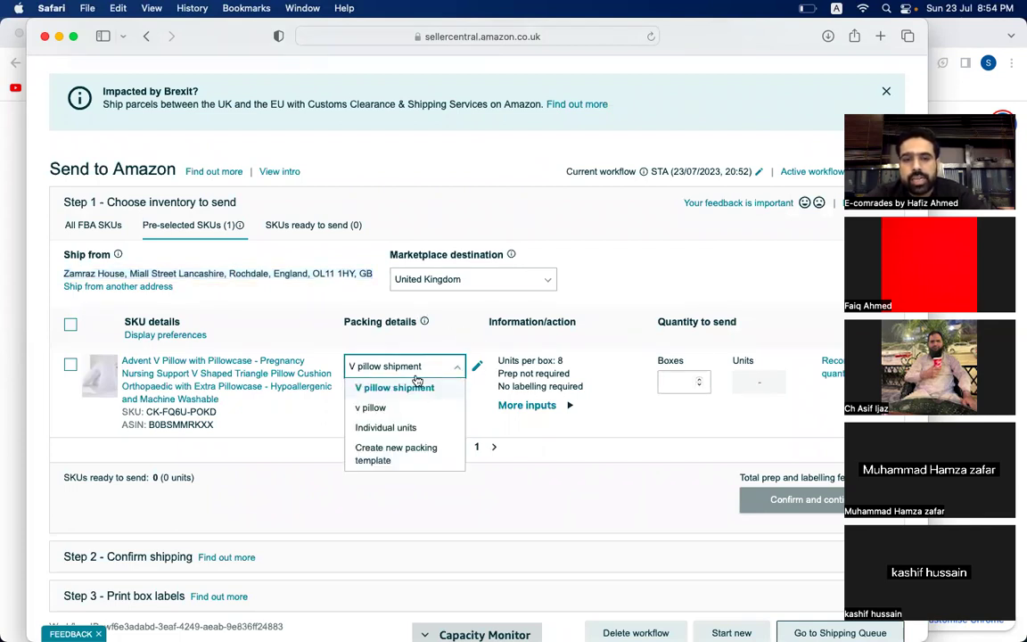
pyautogui.click(408, 497)
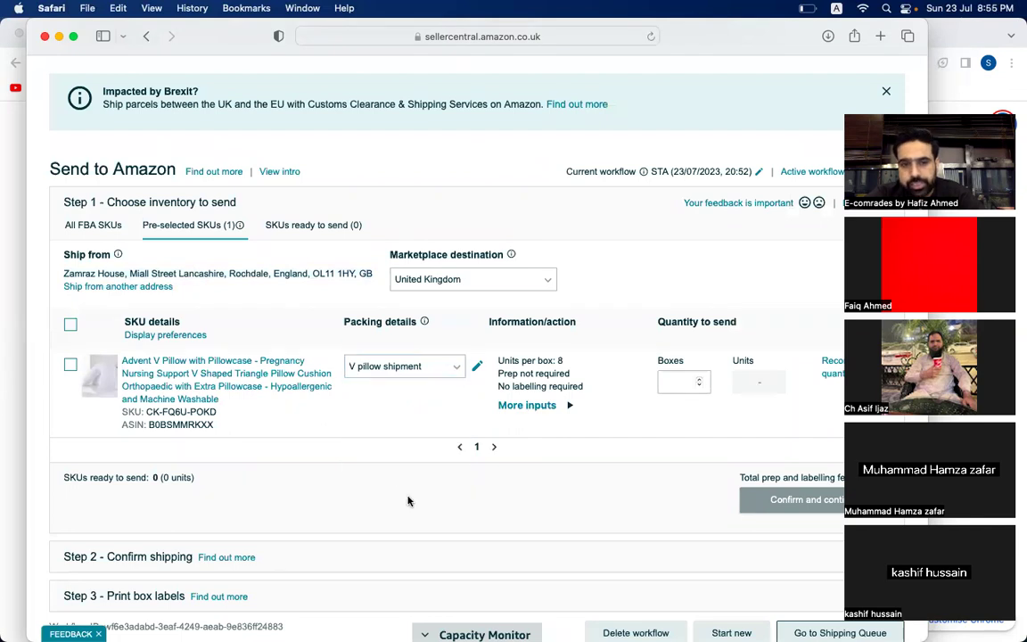
pyautogui.click(476, 367)
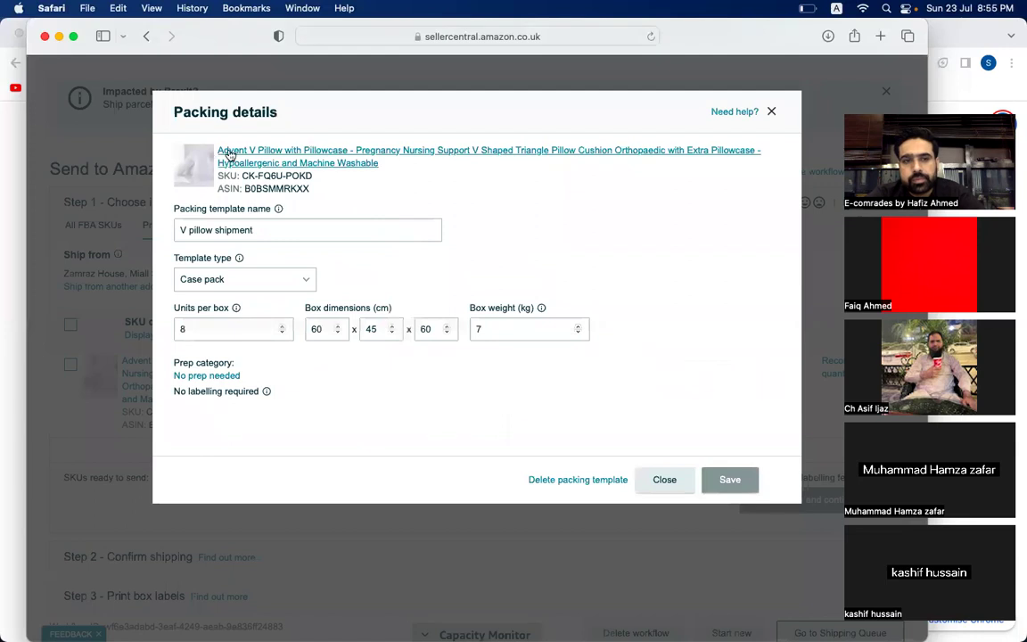
pyautogui.tripleClick(210, 222)
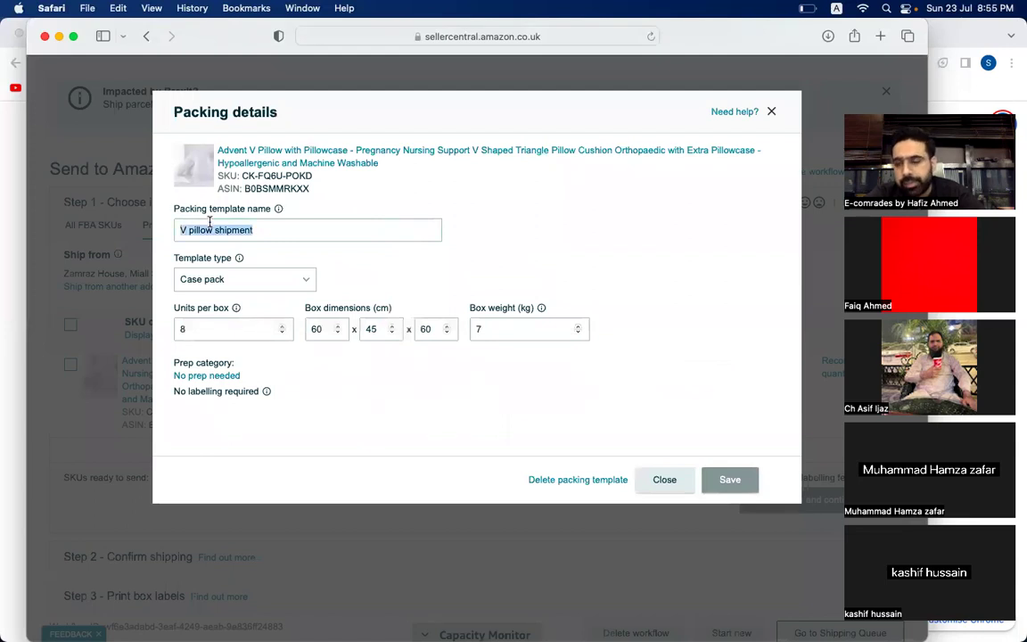
pyautogui.click(303, 283)
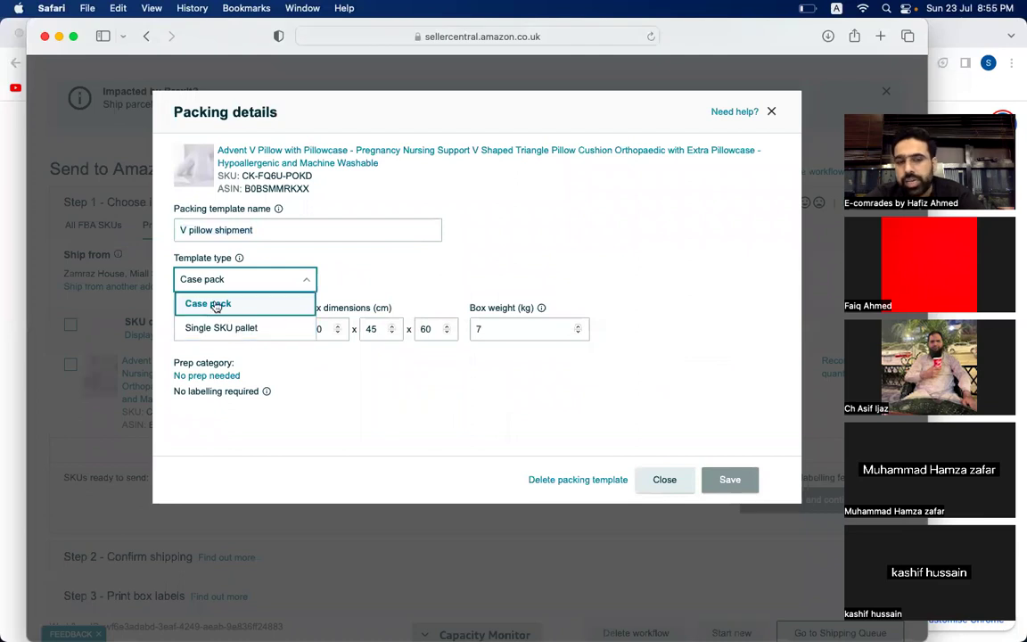
pyautogui.click(214, 307)
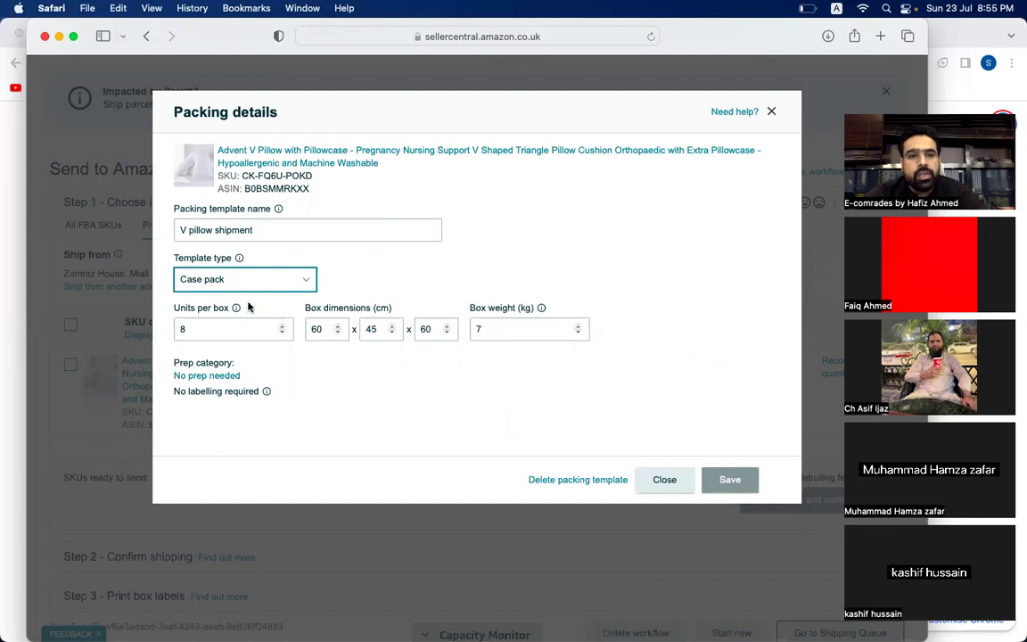
pyautogui.click(212, 326)
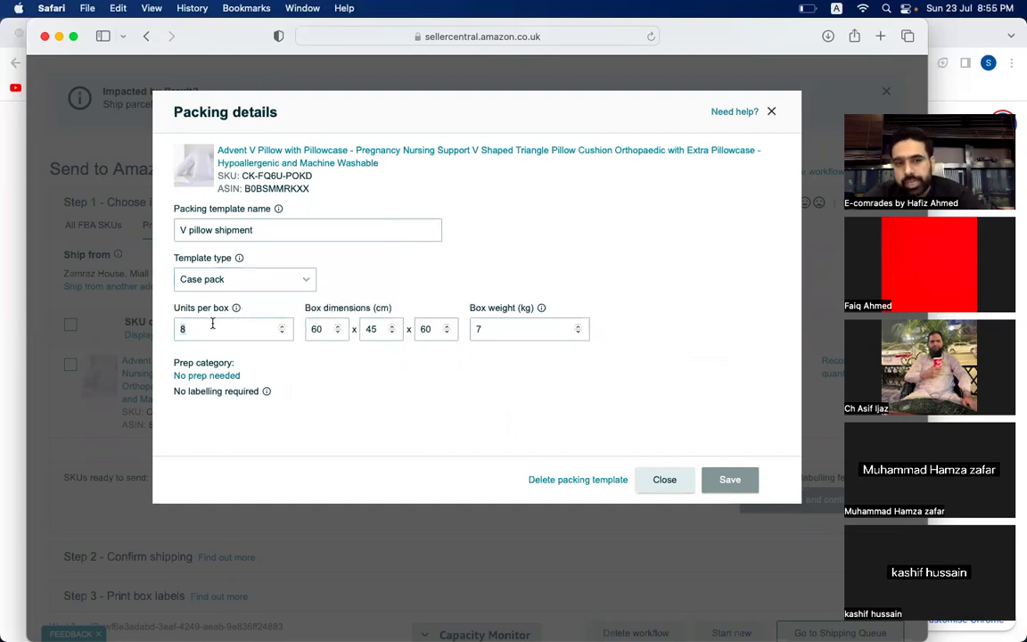
pyautogui.doubleClick(523, 329)
pyautogui.click(509, 363)
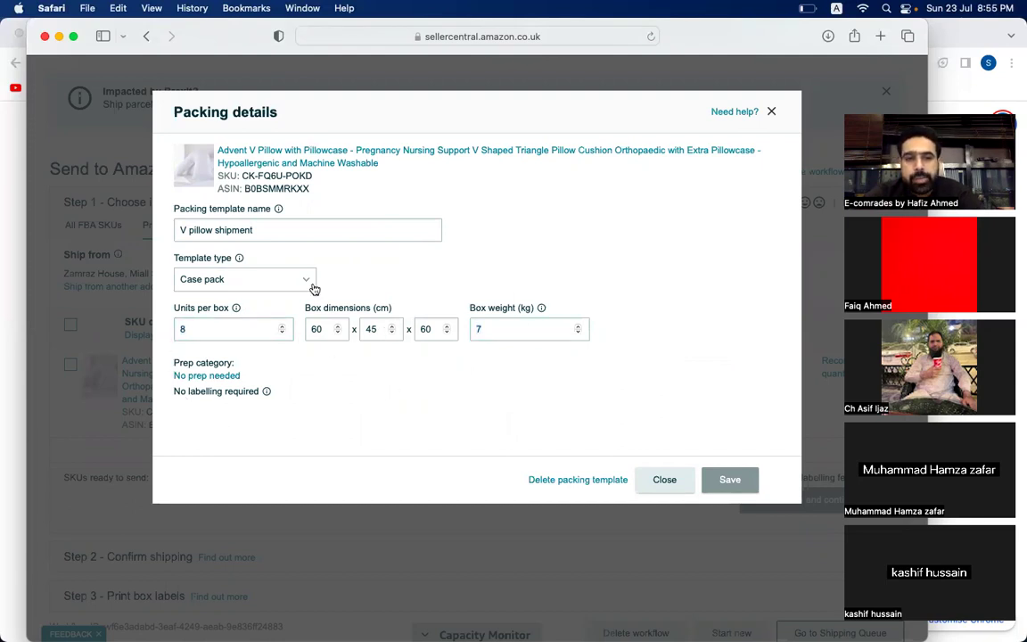
# Step: Try Baby products as the prep category to read its prep guidance, cancel the change and close the packing details
pyautogui.click(215, 378)
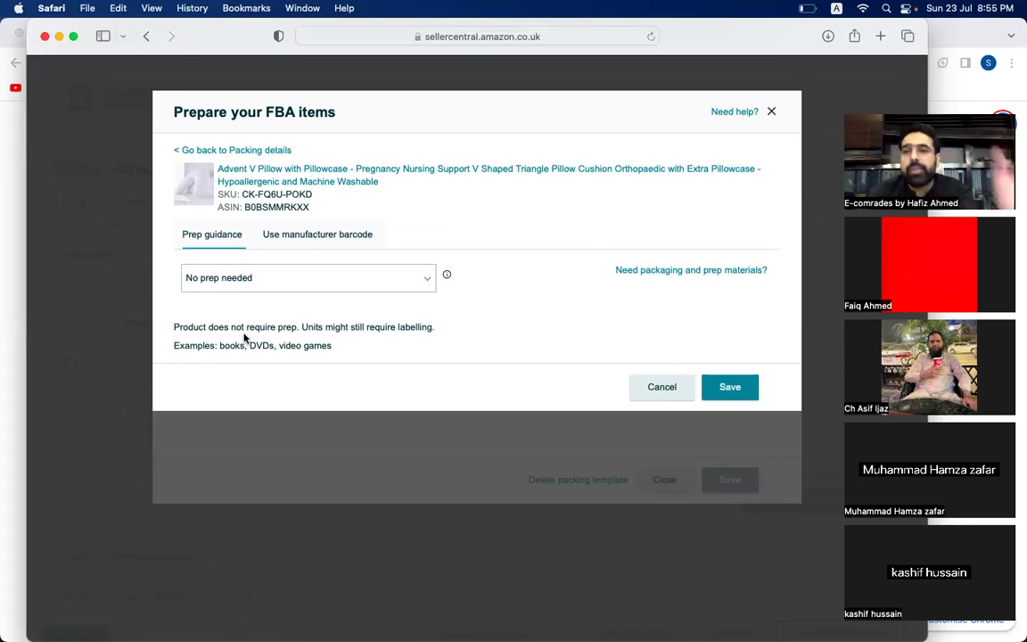
pyautogui.click(267, 279)
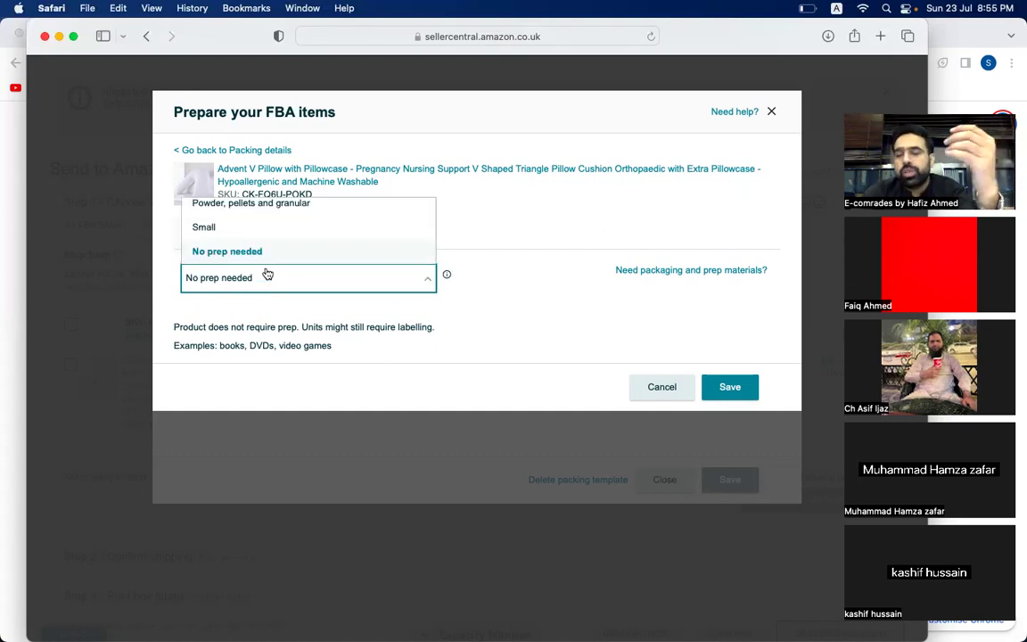
pyautogui.scroll(5, 271, 230)
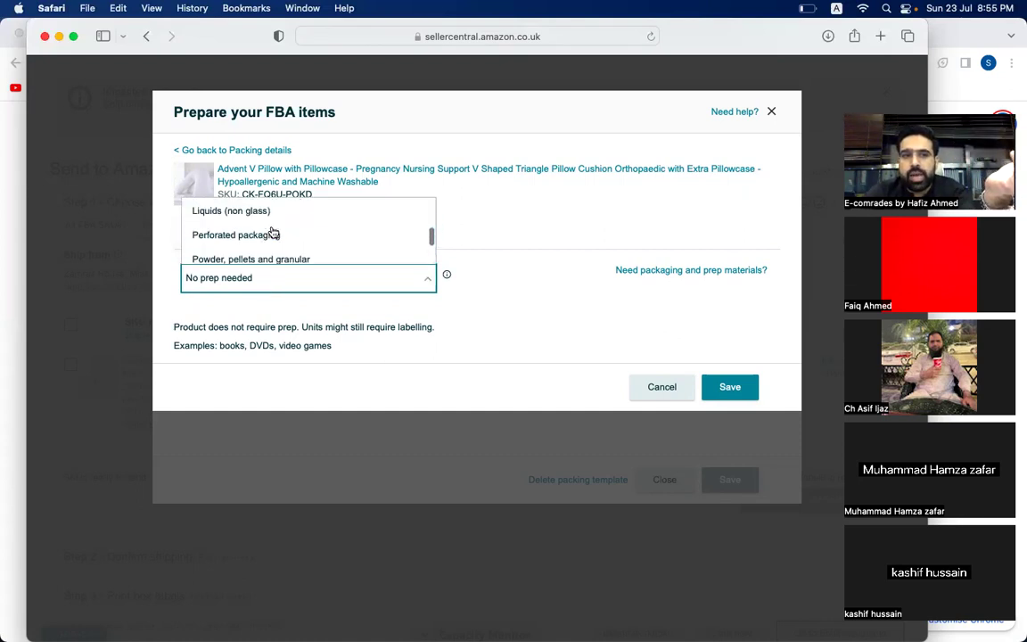
pyautogui.click(225, 213)
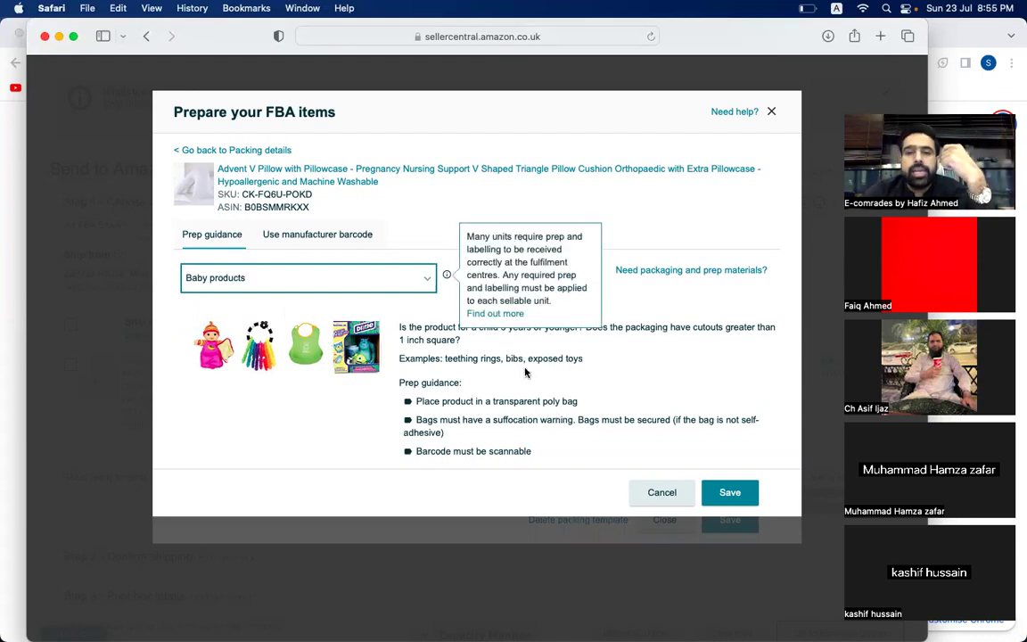
pyautogui.click(657, 494)
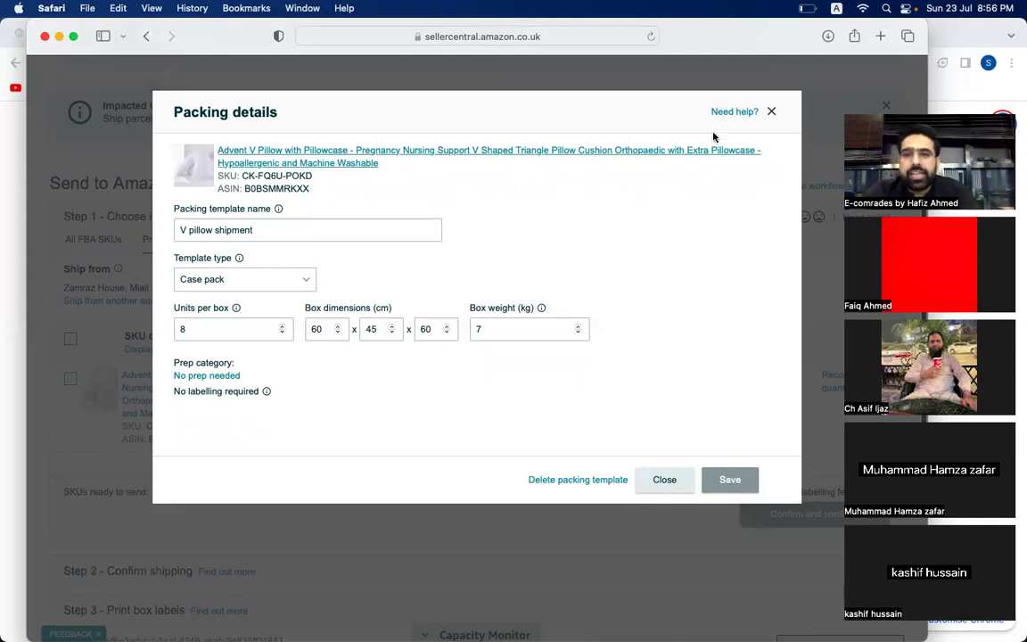
pyautogui.click(771, 112)
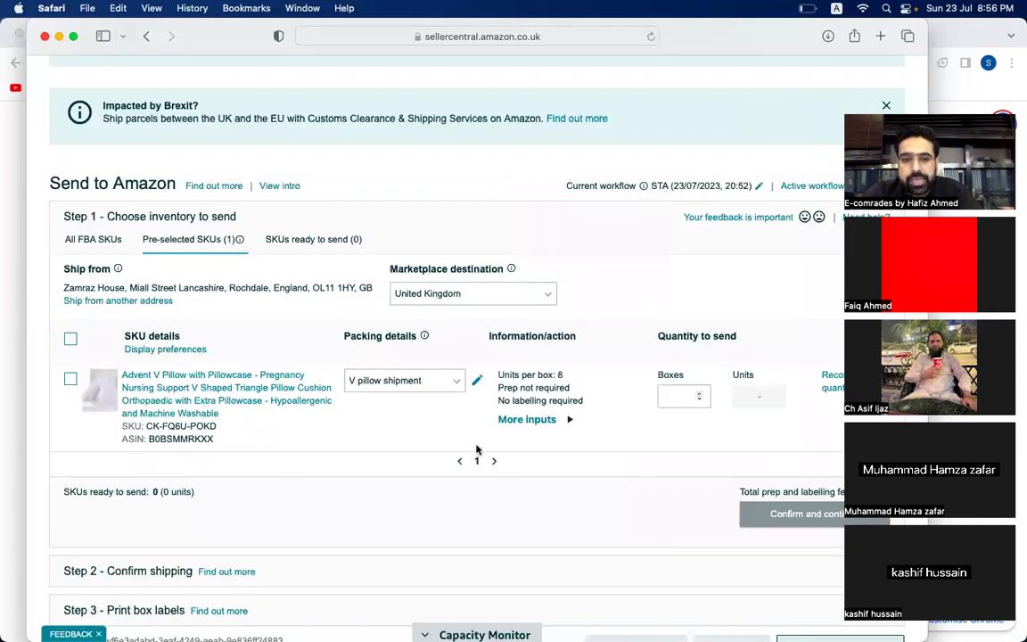
# Step: Set the V pillow quantity to 2 boxes, mark it ready to send, and confirm the inventory to send
pyautogui.click(677, 388)
pyautogui.write('2')
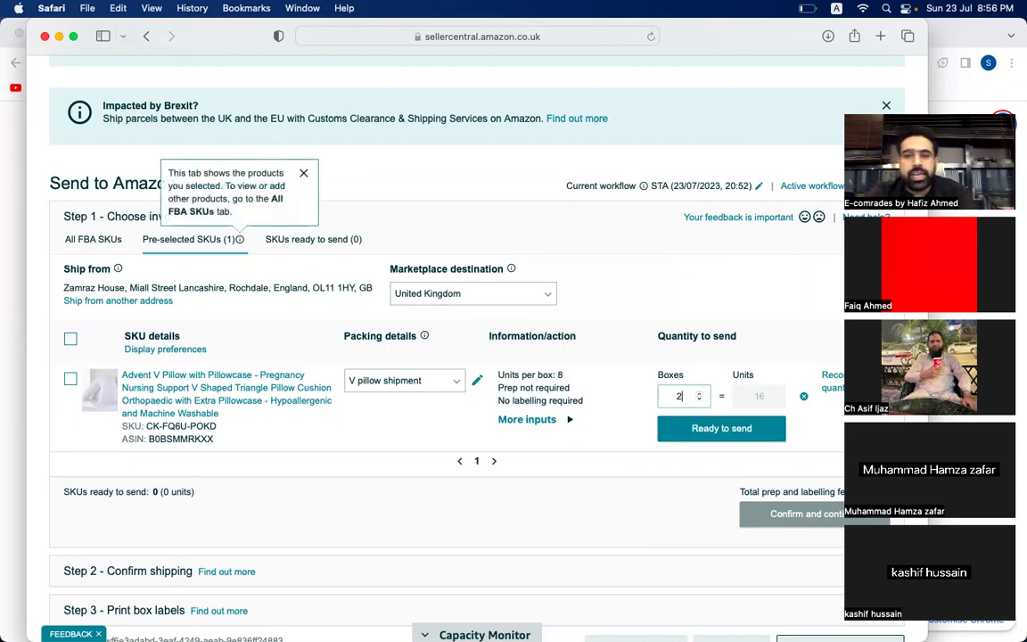
pyautogui.click(715, 428)
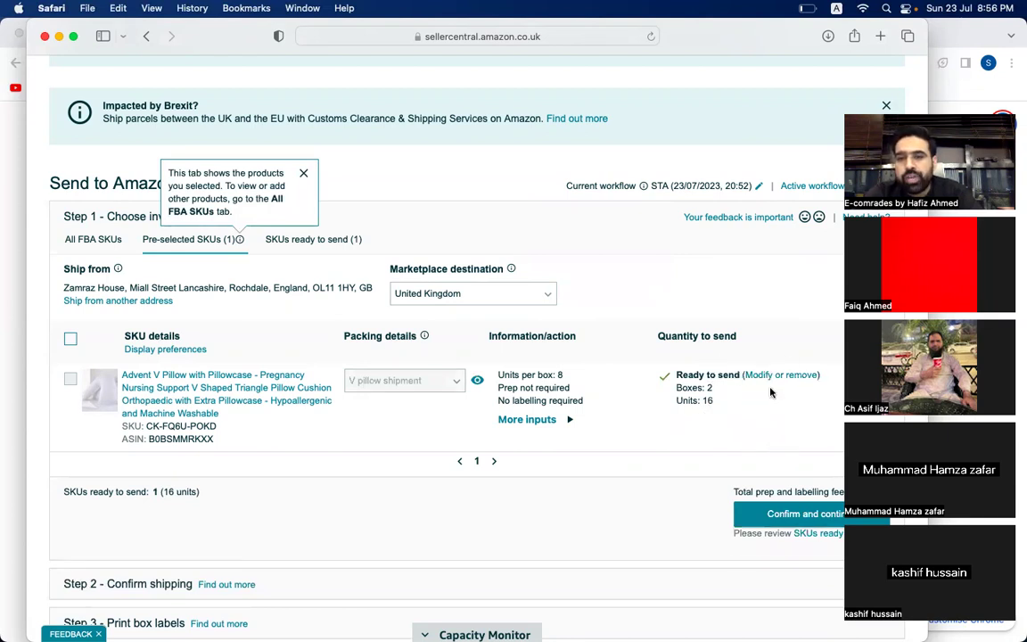
pyautogui.scroll(-2, 784, 410)
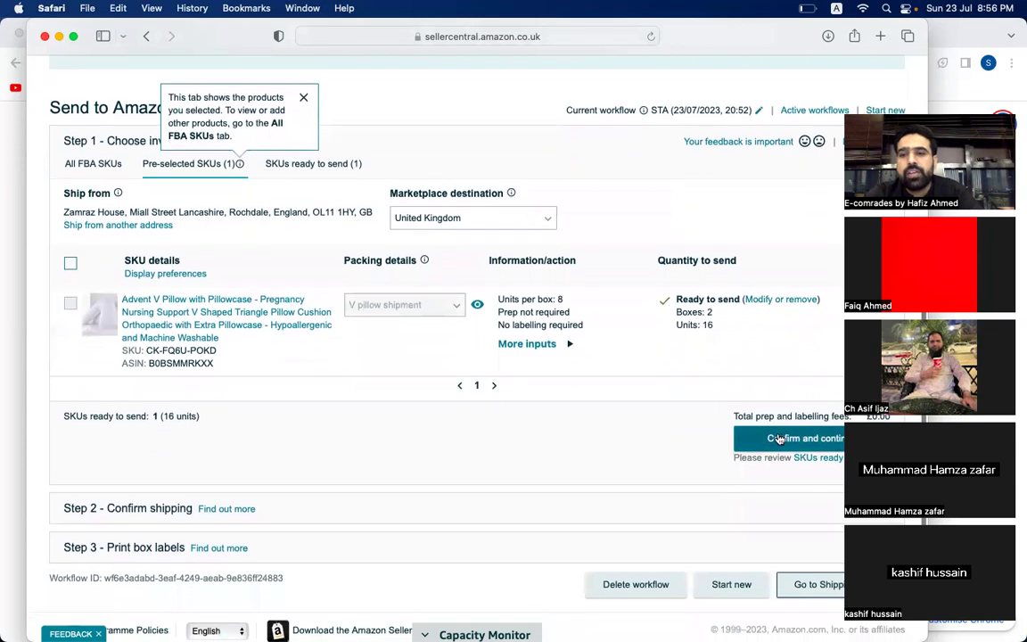
pyautogui.click(781, 439)
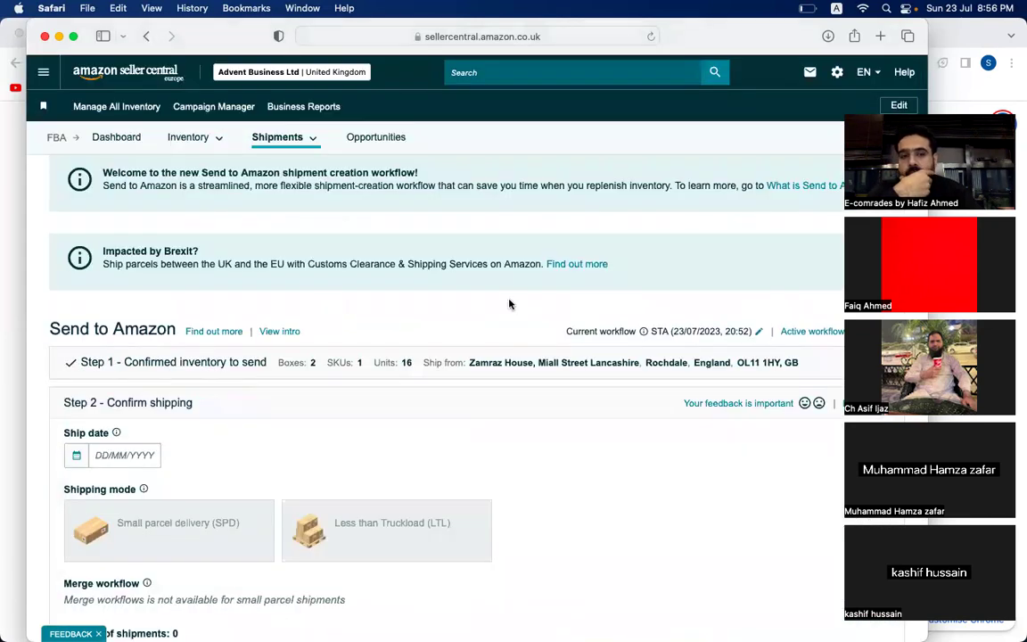
# Step: Set the shipment's ship date to 25/07/2023, keeping small parcel delivery as the shipping mode
pyautogui.scroll(-3, 508, 304)
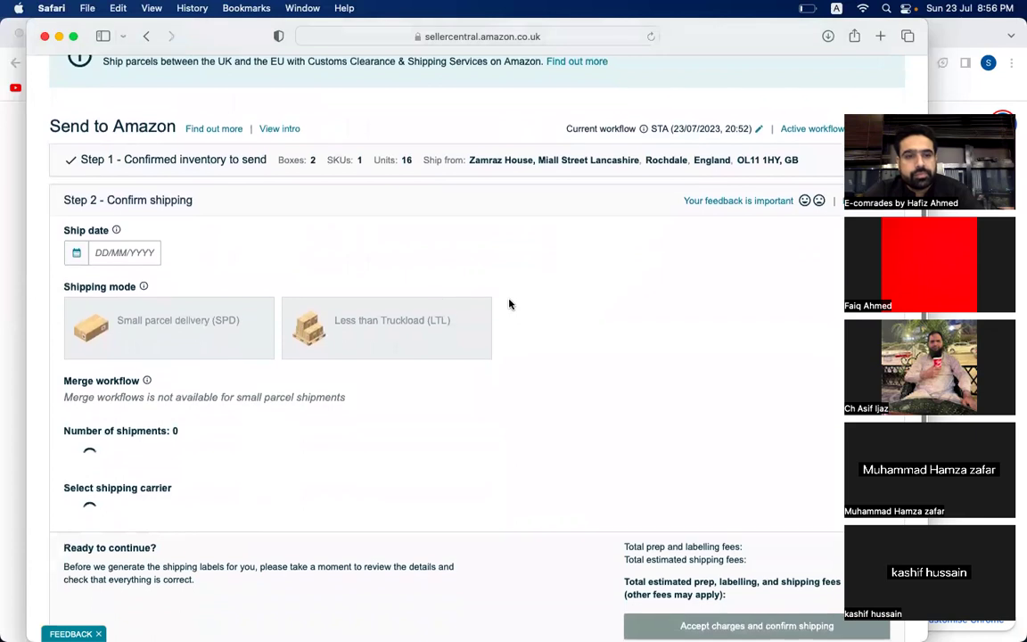
pyautogui.click(106, 251)
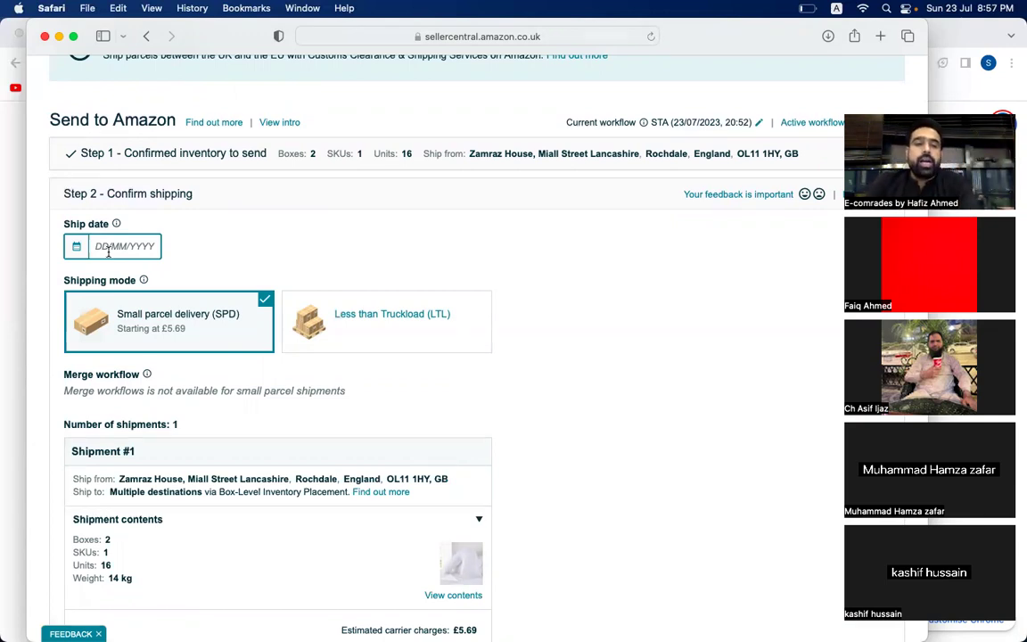
pyautogui.click(109, 253)
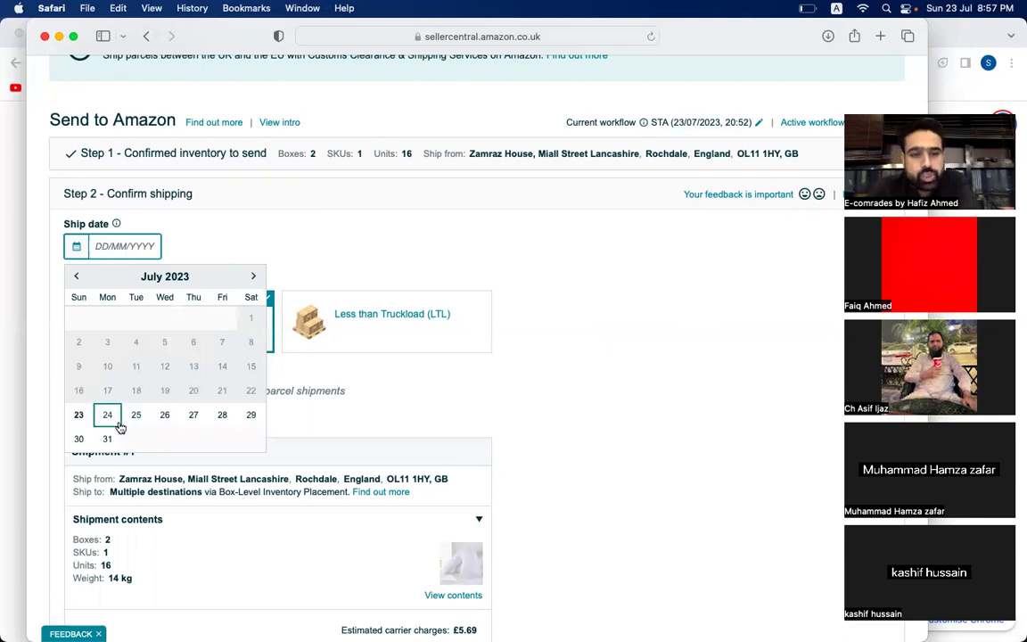
pyautogui.click(137, 417)
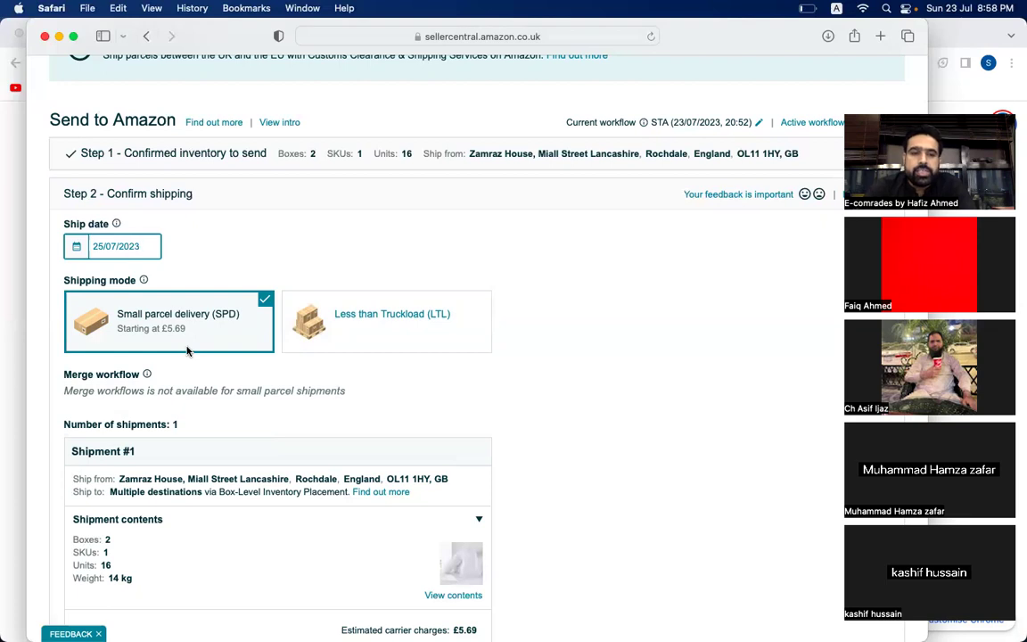
# Step: Try Other as the non-Amazon partnered carrier and review the shipment's destination and fee summary
pyautogui.scroll(-2, 187, 351)
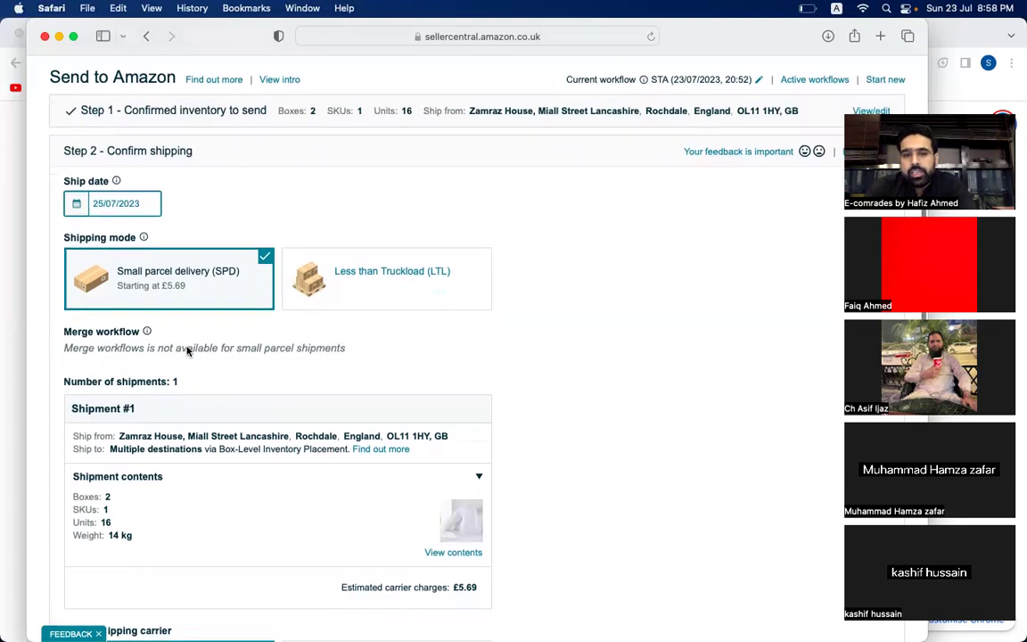
pyautogui.scroll(-5, 188, 350)
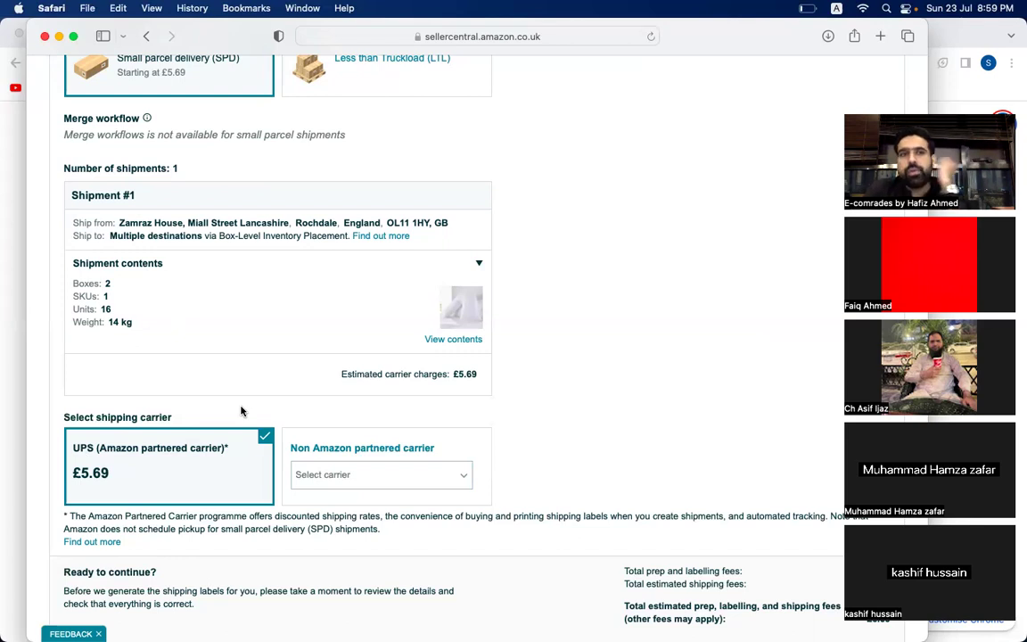
pyautogui.click(318, 476)
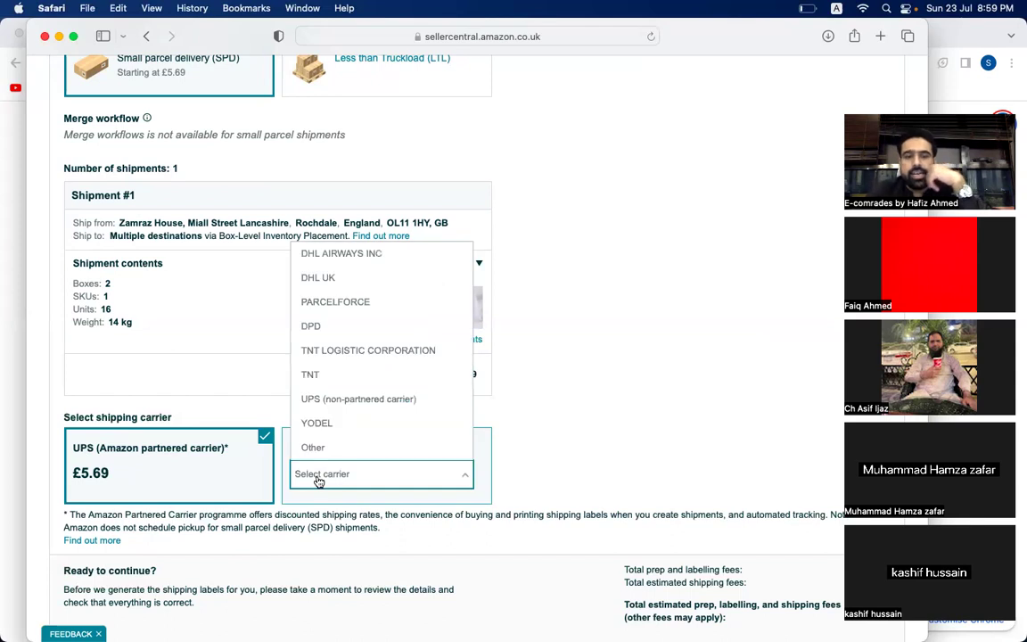
pyautogui.click(333, 447)
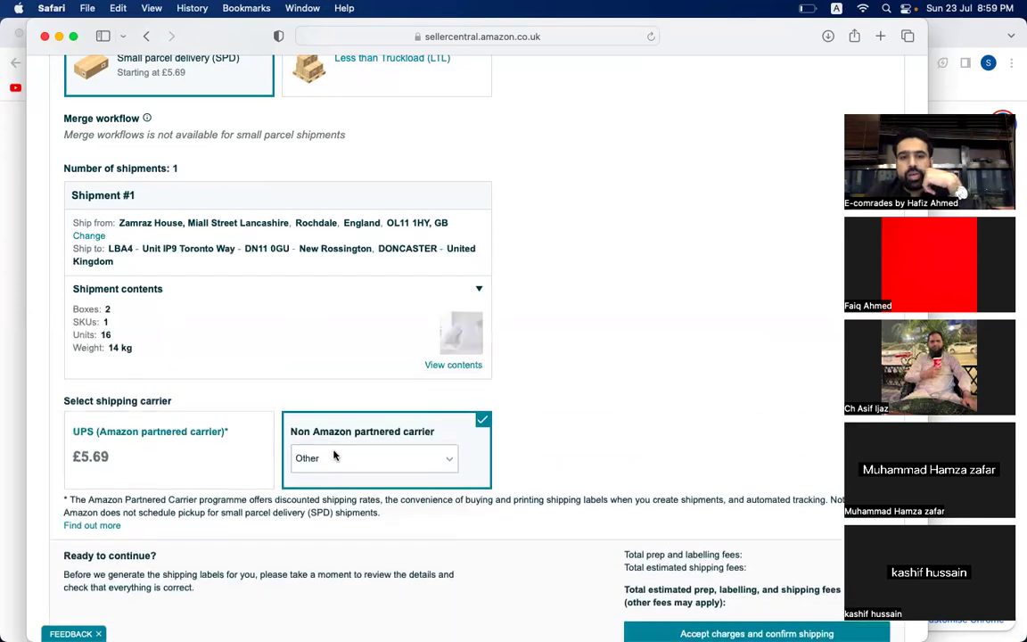
pyautogui.scroll(-3, 673, 561)
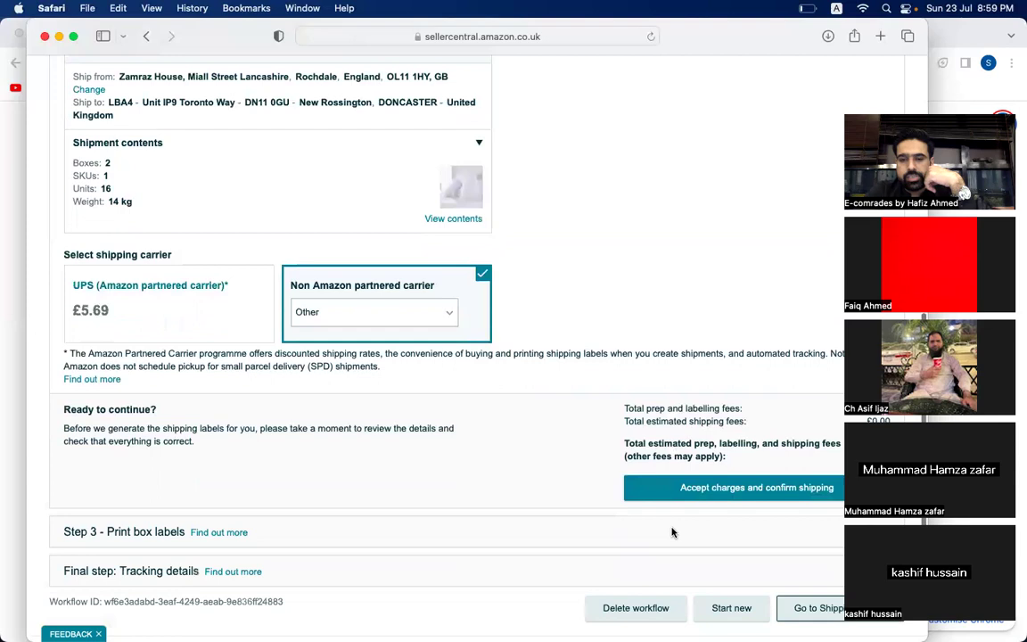
pyautogui.scroll(-4, 672, 532)
pyautogui.scroll(3, 714, 264)
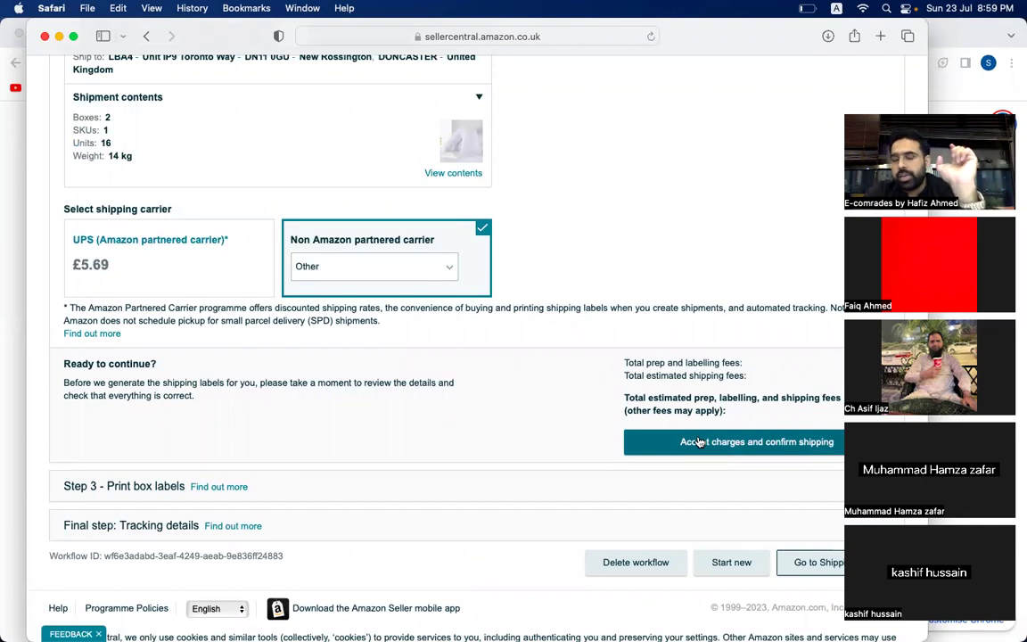
# Step: Choose UPS as the Amazon partnered carrier, agree to the carrier terms, and accept the charges to confirm shipping
pyautogui.click(174, 259)
pyautogui.scroll(-5, 472, 413)
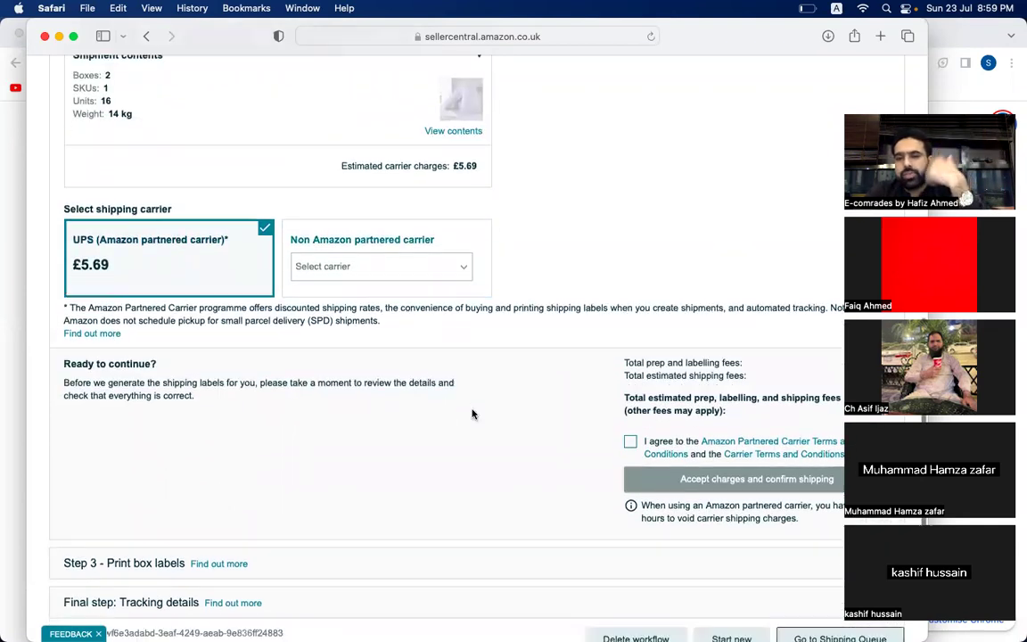
pyautogui.click(630, 223)
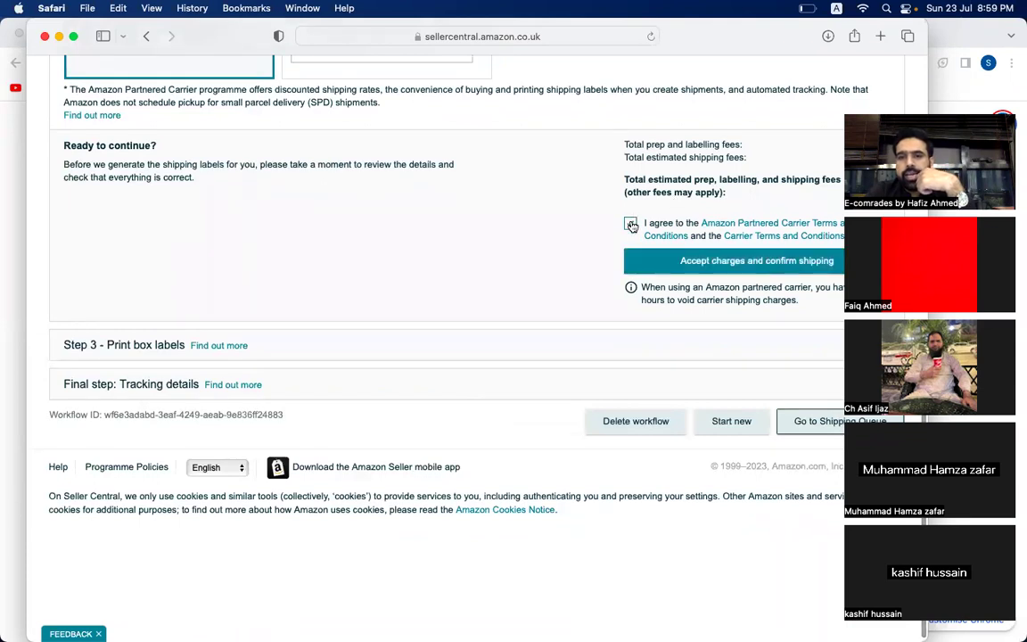
pyautogui.click(735, 261)
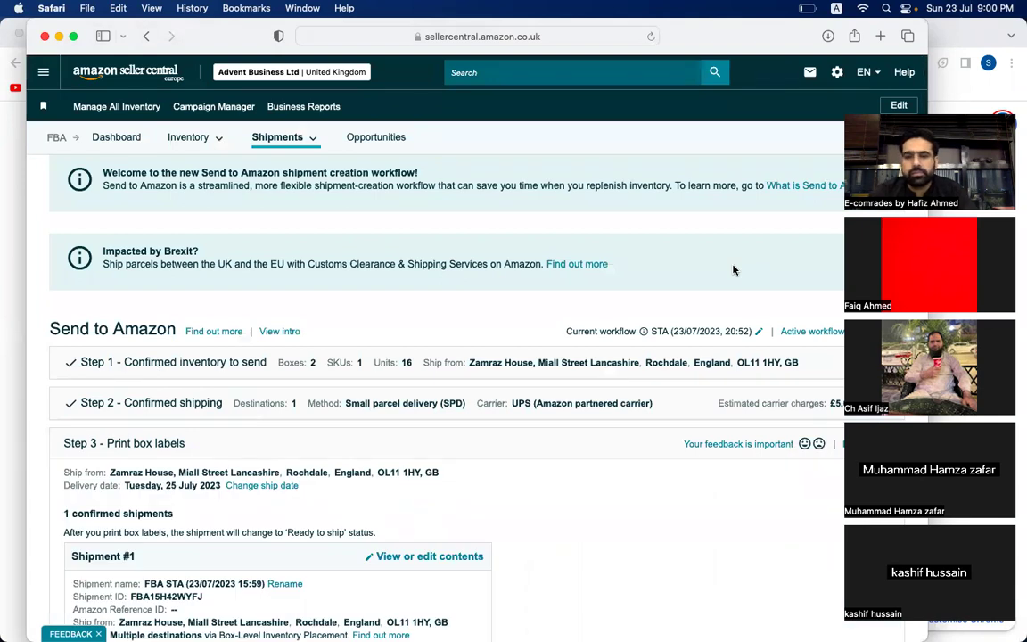
# Step: Review the confirmed steps and print Shipment #1's box and shipping labels in the Thermal Printing 102 x 152 mm (4 x 6 in) format
pyautogui.scroll(-5, 667, 389)
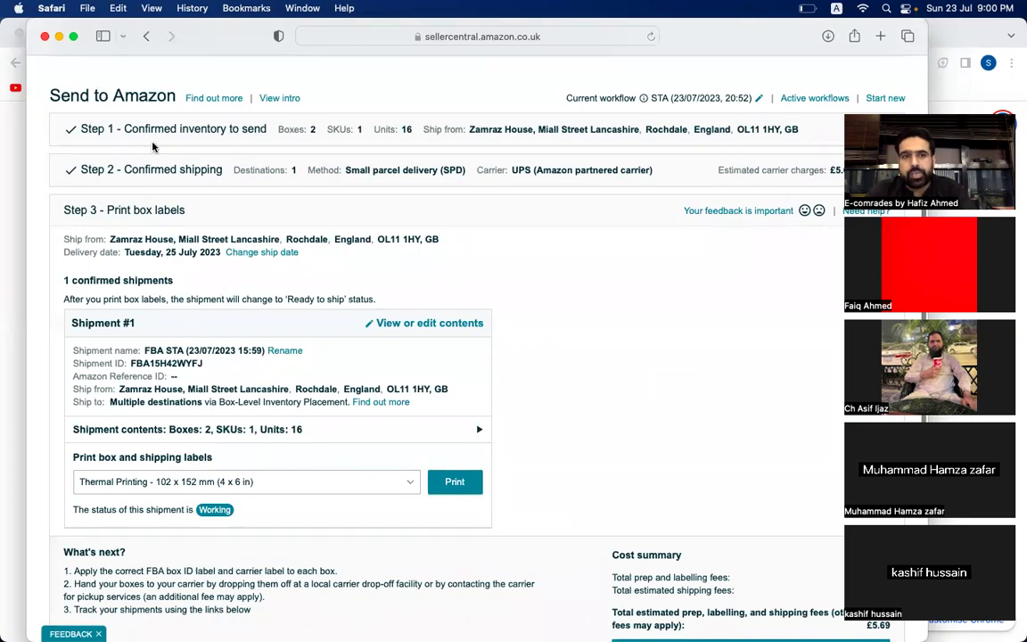
pyautogui.scroll(1, 138, 134)
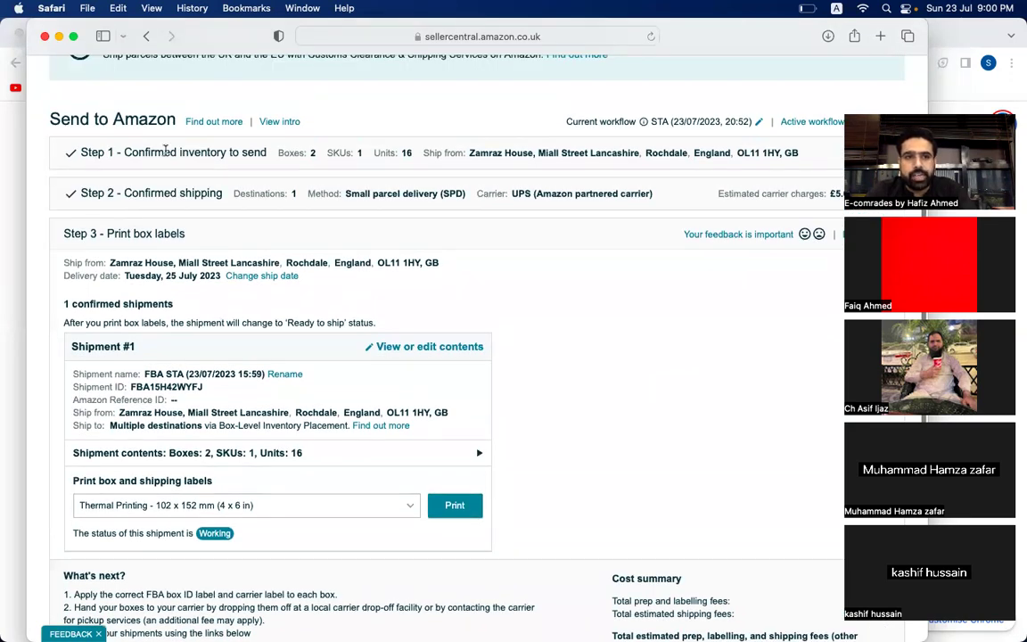
pyautogui.doubleClick(165, 150)
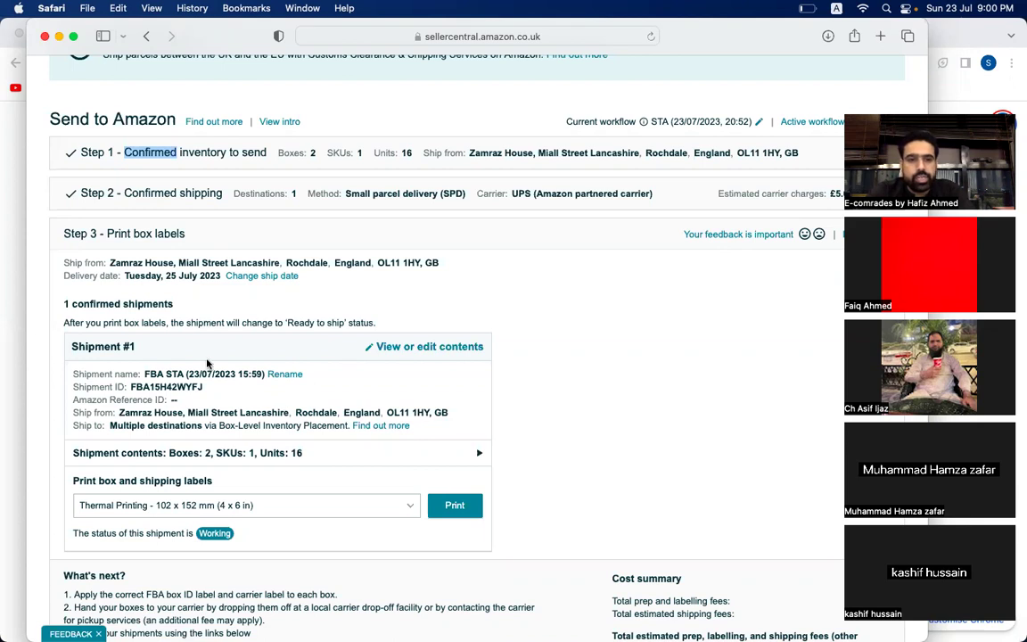
pyautogui.scroll(-3, 280, 430)
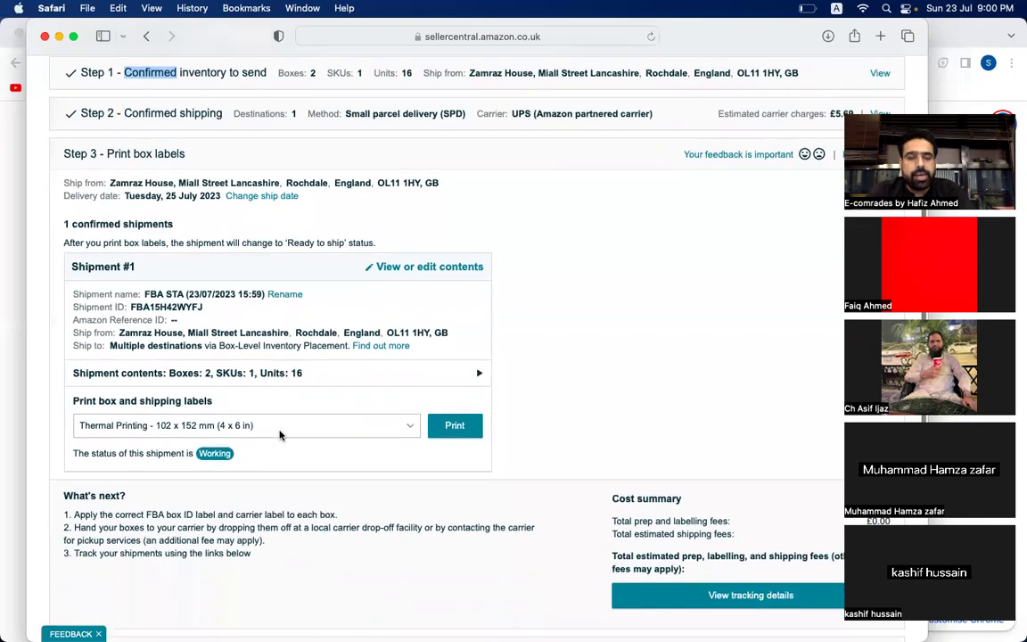
pyautogui.click(454, 389)
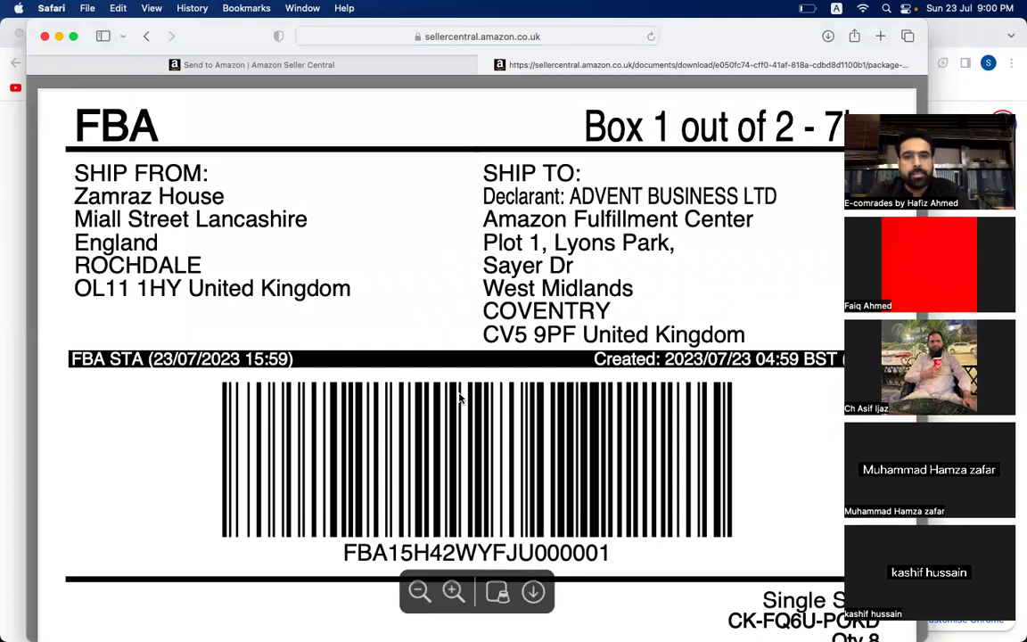
# Step: Examine the FBA box ID labels and UPS shipping labels for both boxes, including addresses, barcodes and tracking details
pyautogui.scroll(-3, 460, 398)
pyautogui.scroll(3, 460, 398)
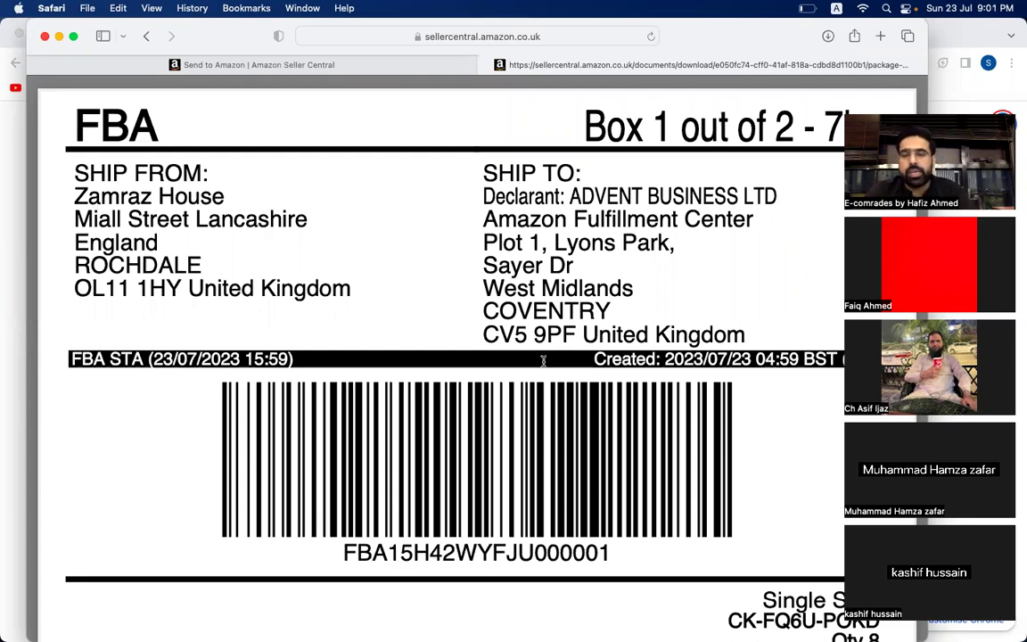
pyautogui.scroll(-3, 493, 359)
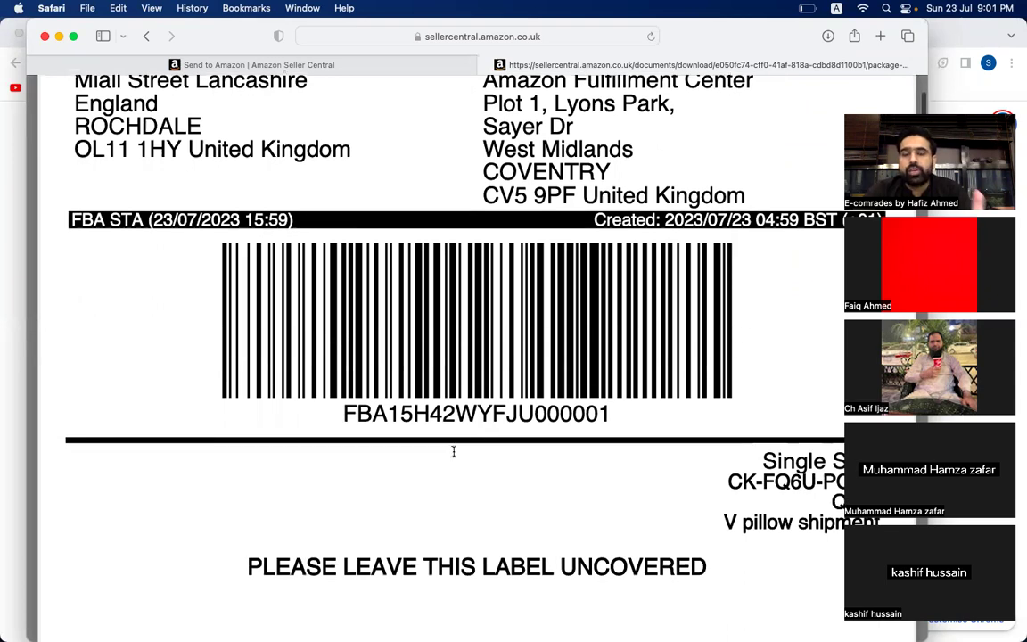
pyautogui.scroll(-5, 453, 450)
pyautogui.scroll(-10, 453, 450)
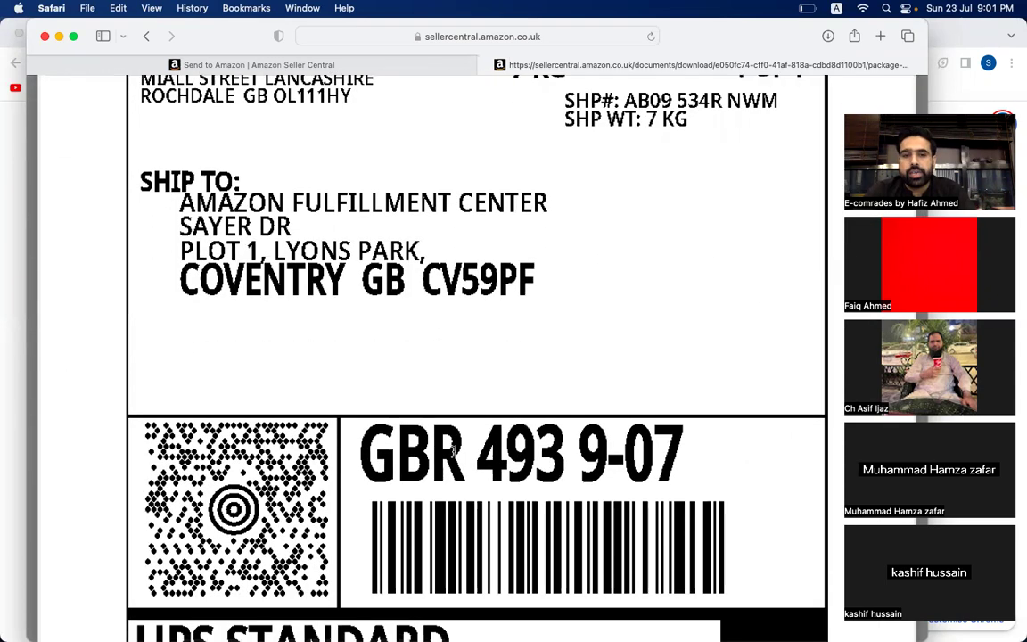
pyautogui.scroll(-3, 454, 450)
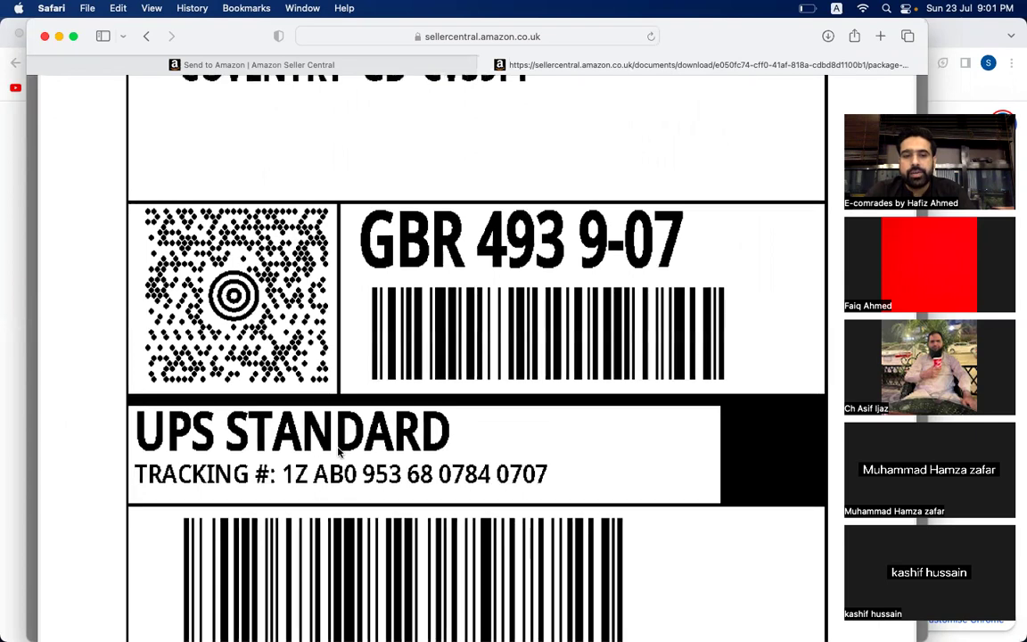
pyautogui.scroll(-1, 305, 407)
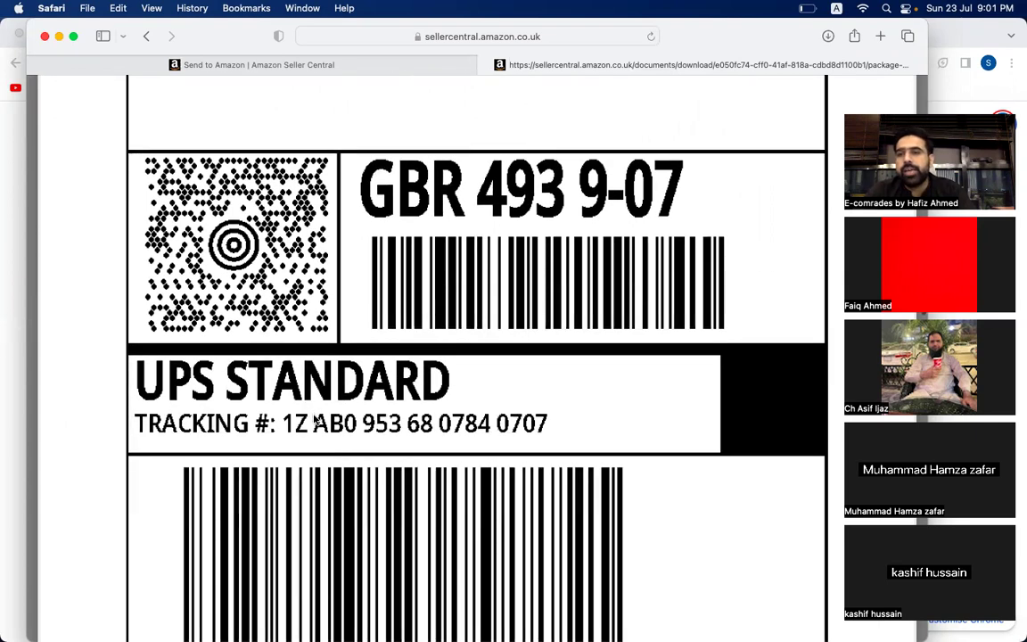
pyautogui.scroll(-4, 347, 430)
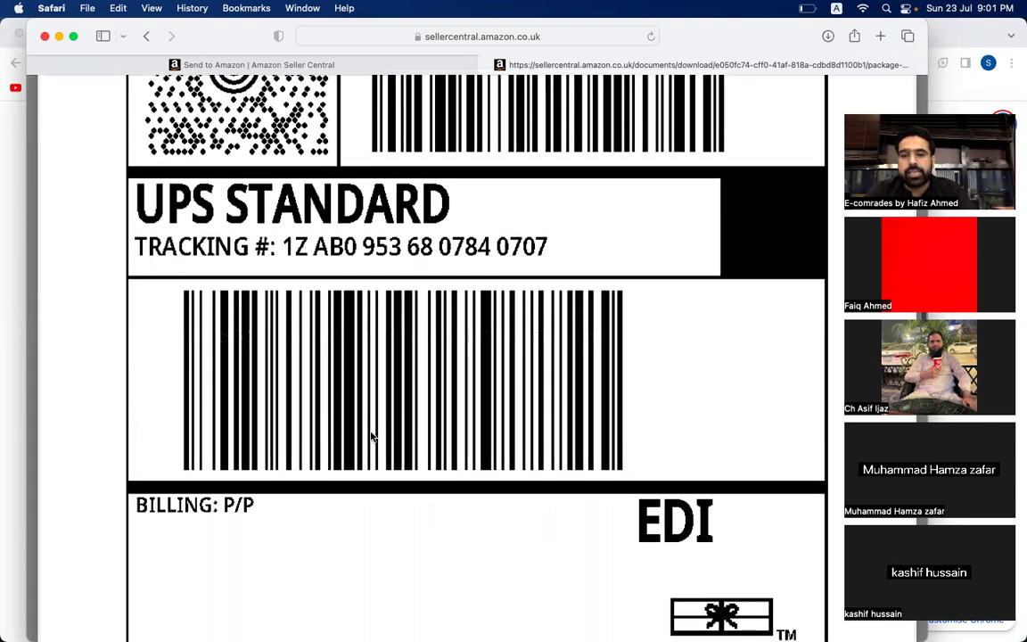
pyautogui.scroll(-10, 372, 436)
pyautogui.scroll(-8, 372, 436)
pyautogui.scroll(-12, 372, 435)
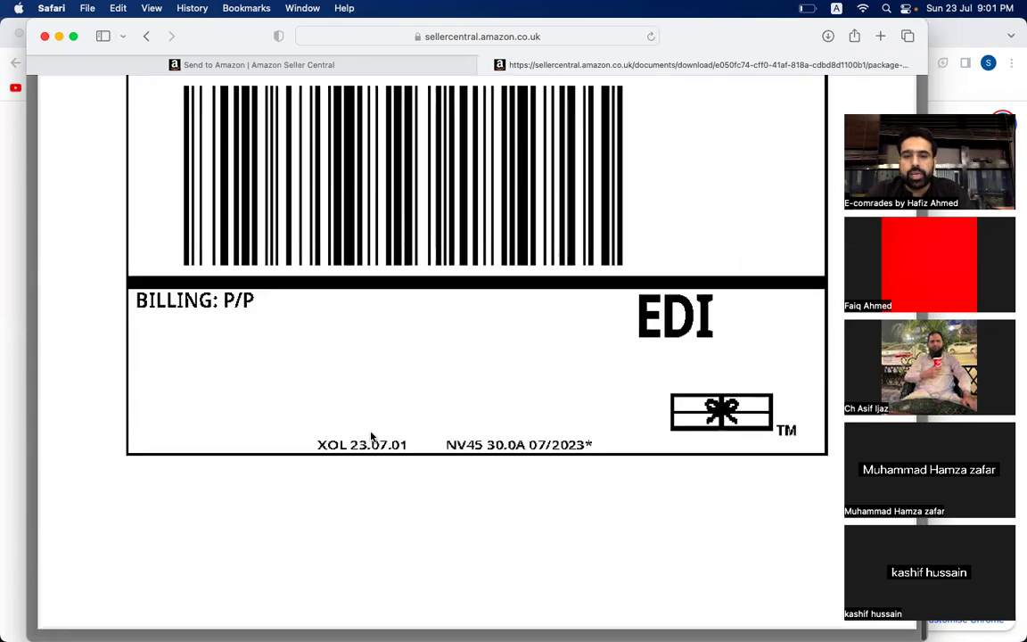
pyautogui.scroll(10, 372, 436)
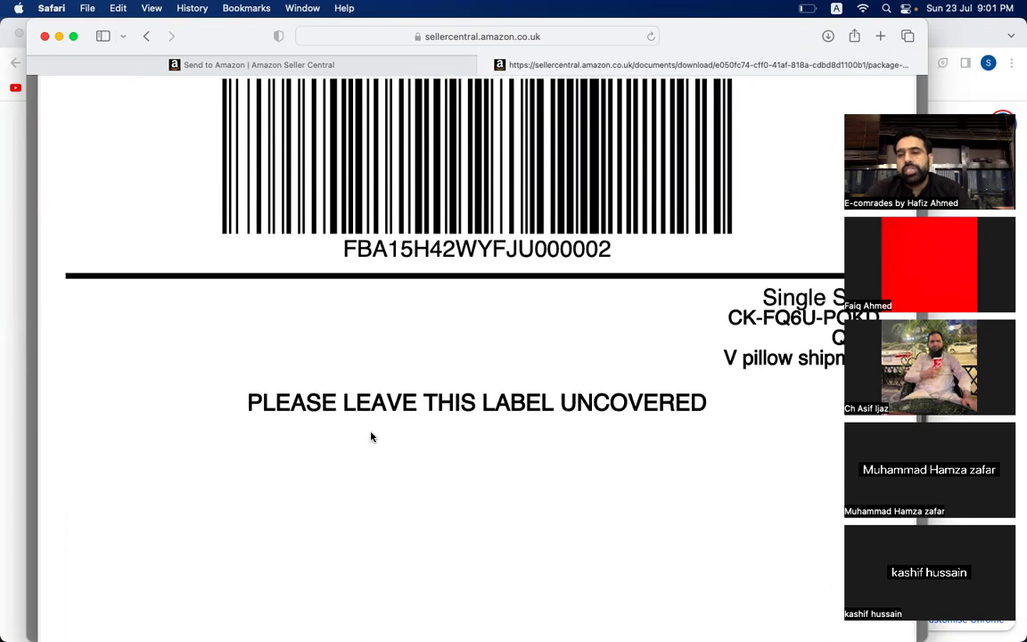
pyautogui.scroll(-10, 372, 436)
pyautogui.scroll(2, 372, 436)
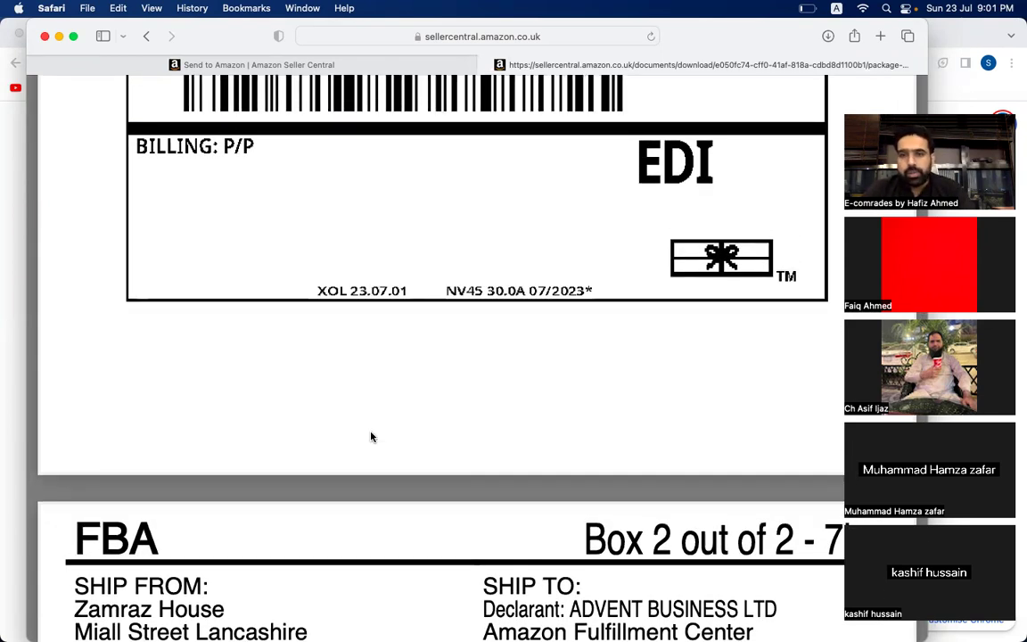
pyautogui.scroll(4, 88, 141)
pyautogui.scroll(6, 87, 141)
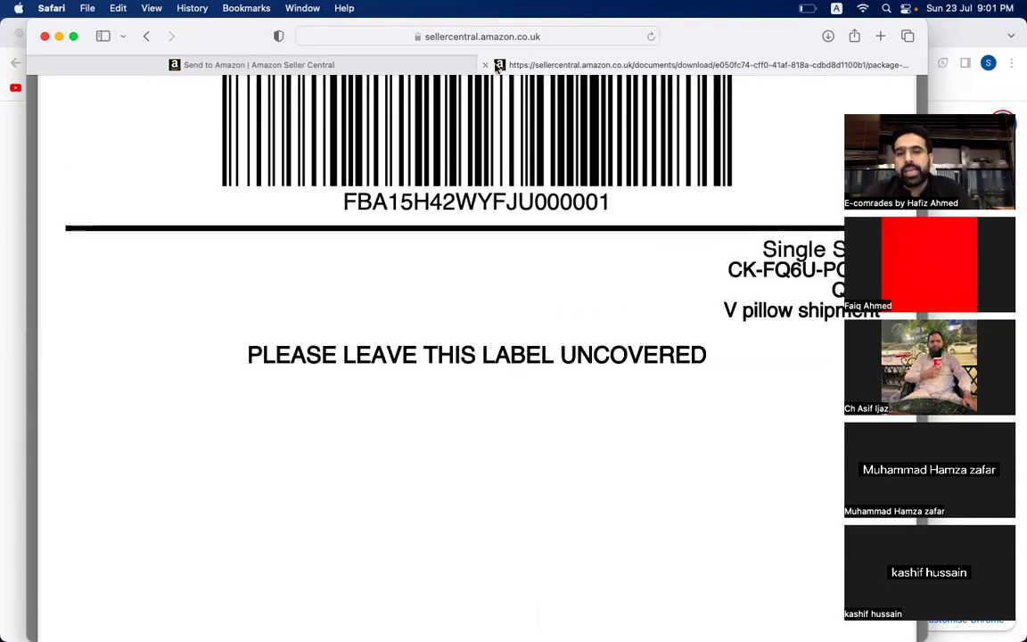
# Step: Highlight the instruction to leave box 1's FBA label uncovered, review its UPS label, and close the labels document
pyautogui.tripleClick(370, 355)
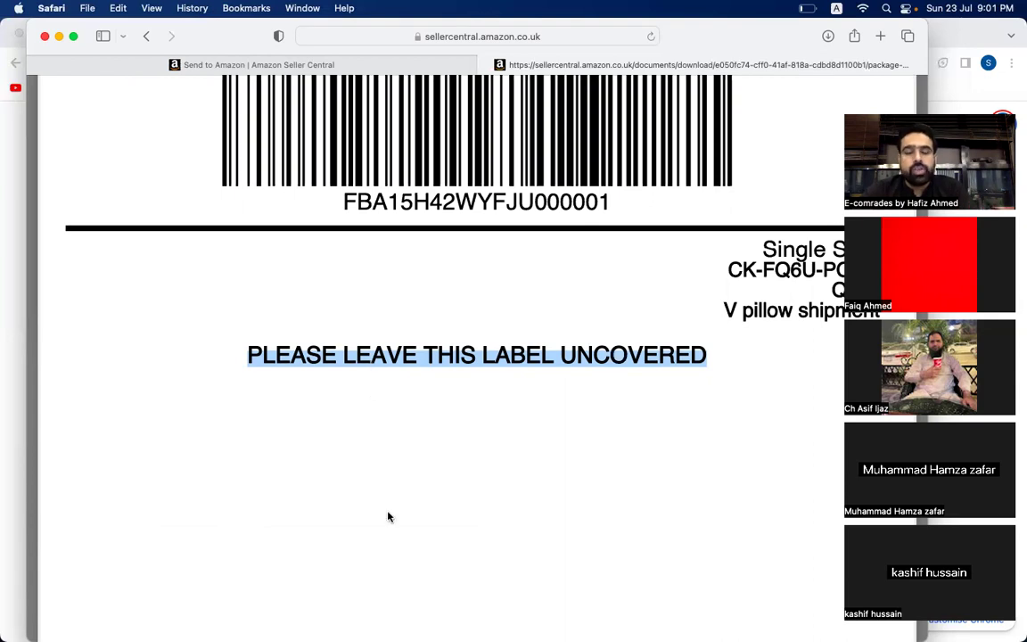
pyautogui.scroll(-10, 387, 516)
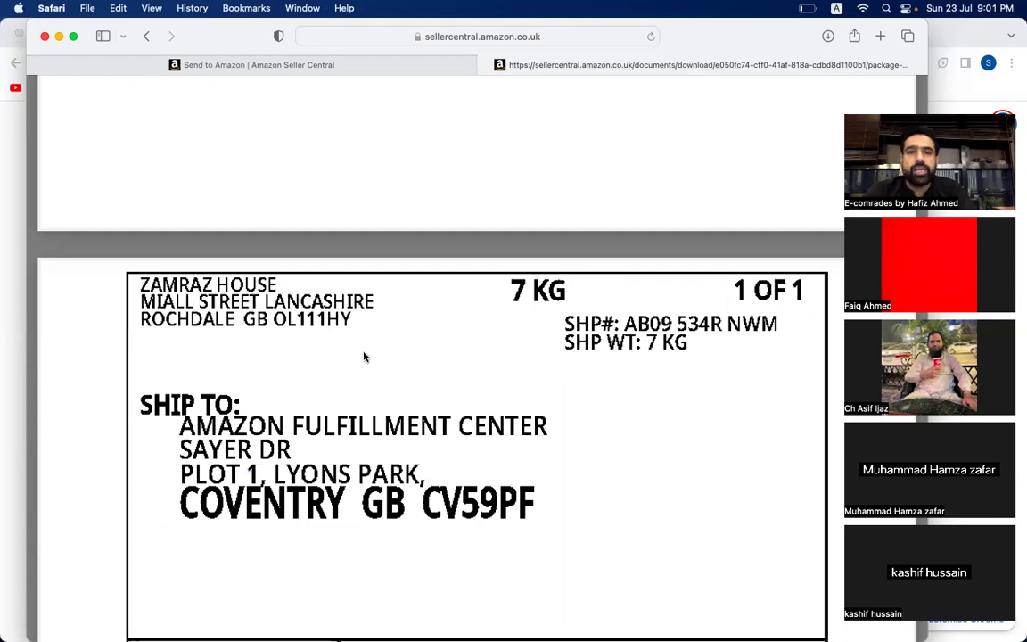
pyautogui.scroll(-10, 364, 356)
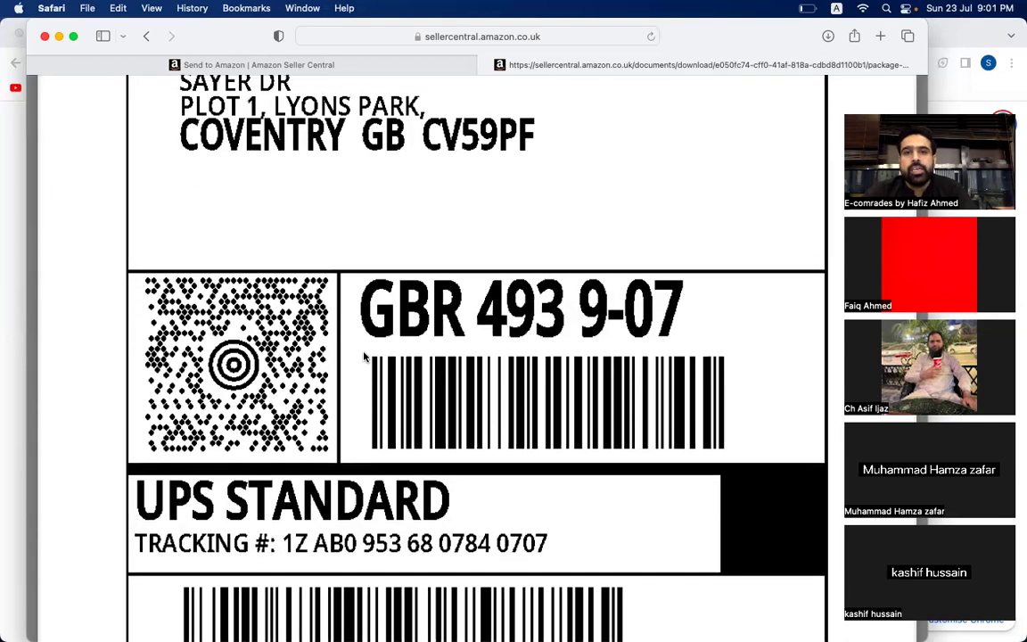
pyautogui.click(483, 66)
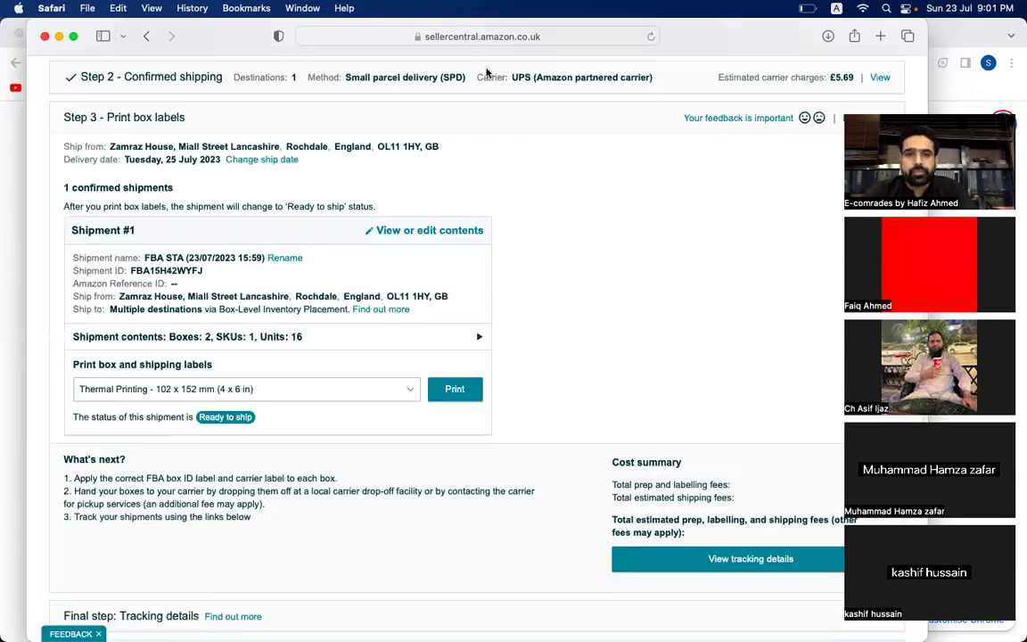
# Step: Open the shipment cancellation dialog and examine the time remaining to cancel and void the carrier charges
pyautogui.scroll(-7, 651, 562)
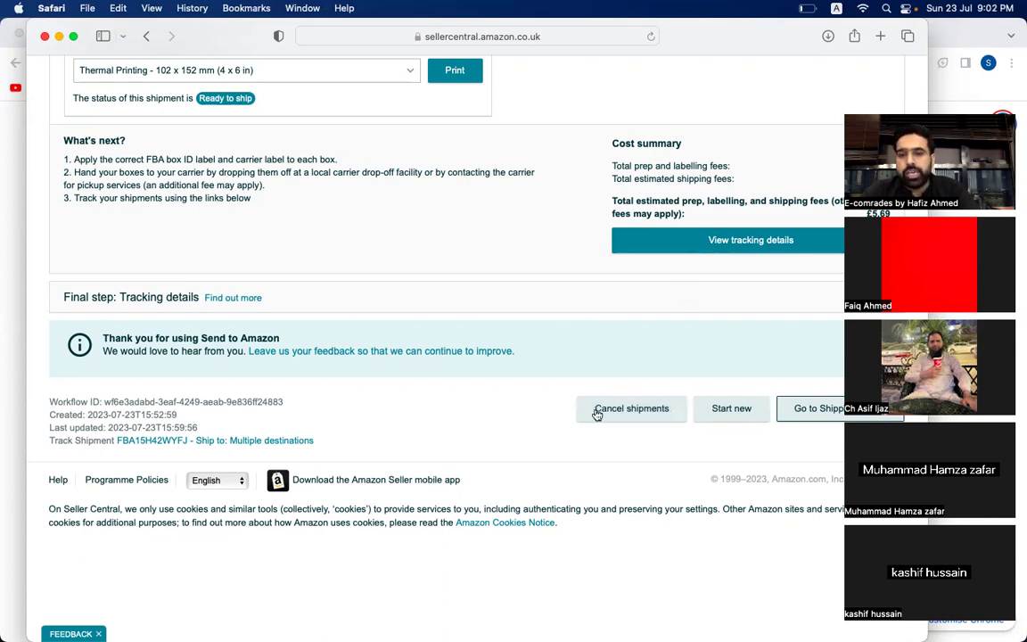
pyautogui.click(646, 408)
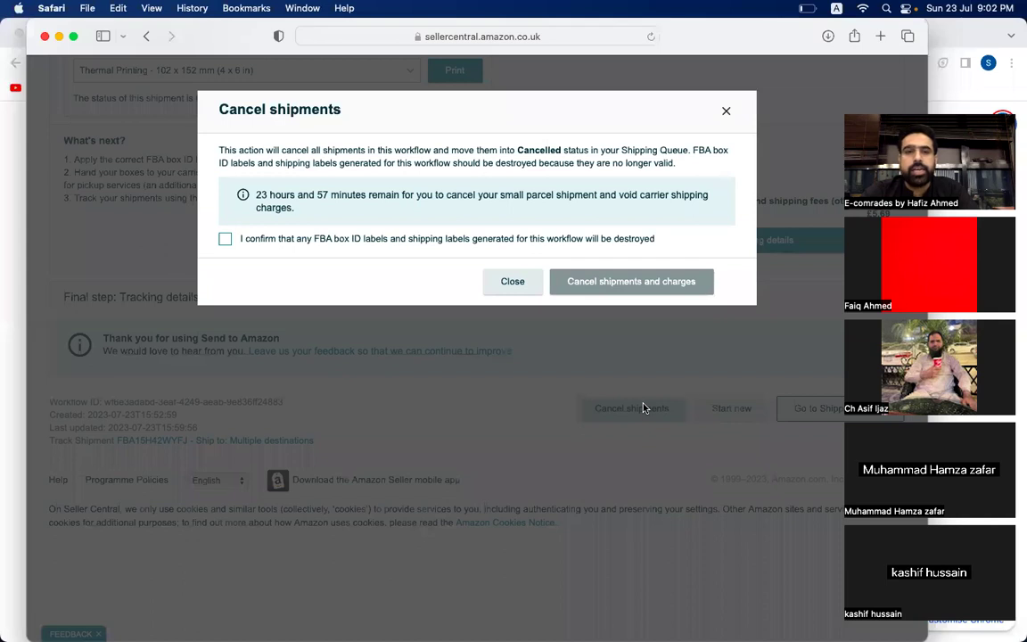
pyautogui.tripleClick(279, 195)
pyautogui.click(279, 195)
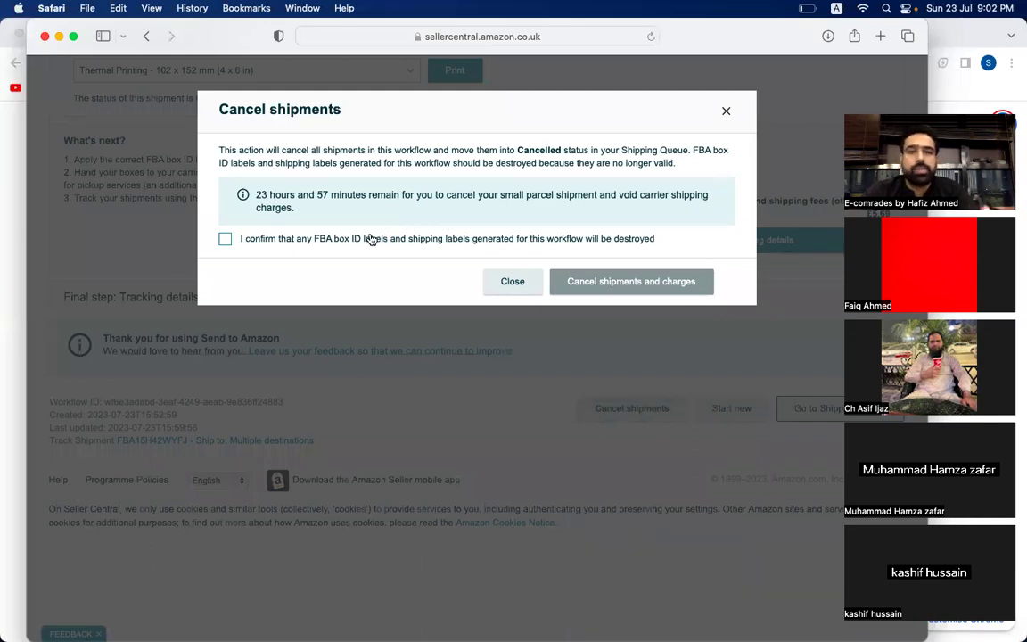
# Step: Confirm that the generated FBA box ID and shipping labels will be destroyed, and cancel the shipments and charges
pyautogui.click(327, 248)
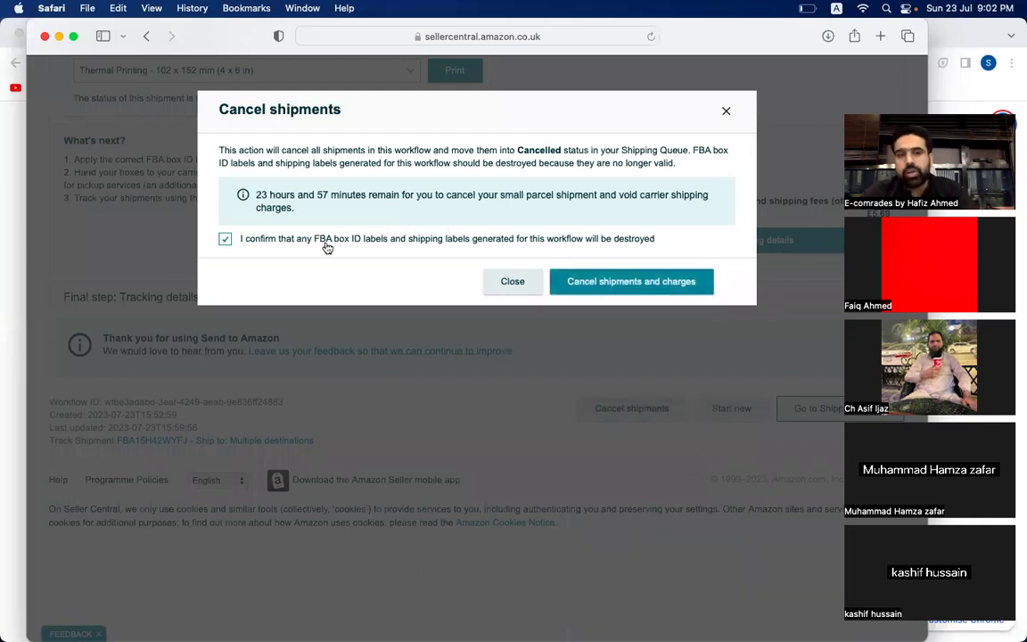
pyautogui.click(611, 281)
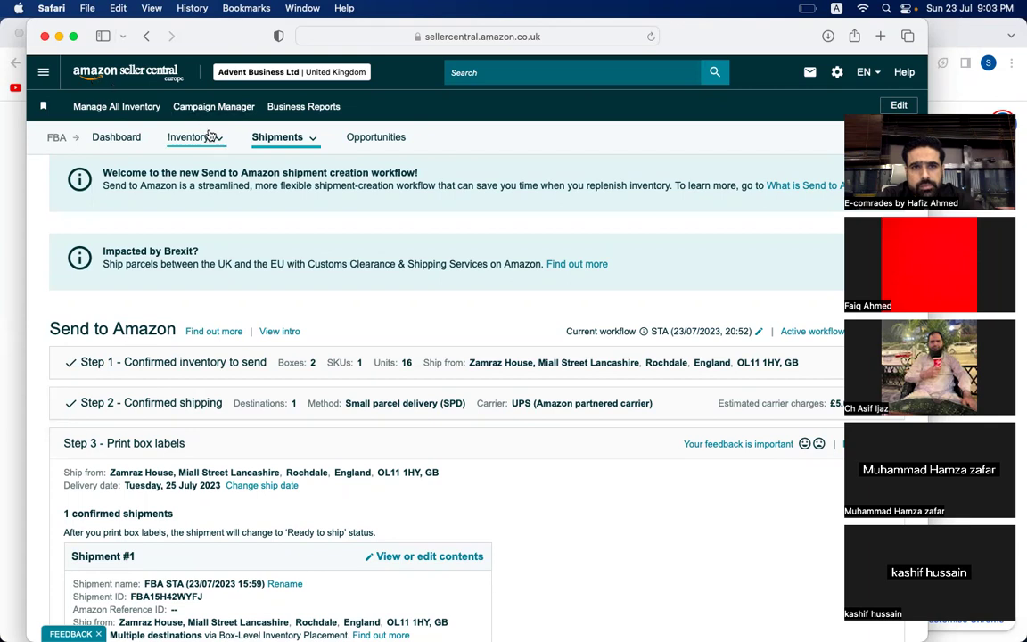
# Step: Open the Shipping Queue by way of the Manage Inventory page and review the status of the listed shipments
pyautogui.moveTo(258, 135)
pyautogui.click(285, 166)
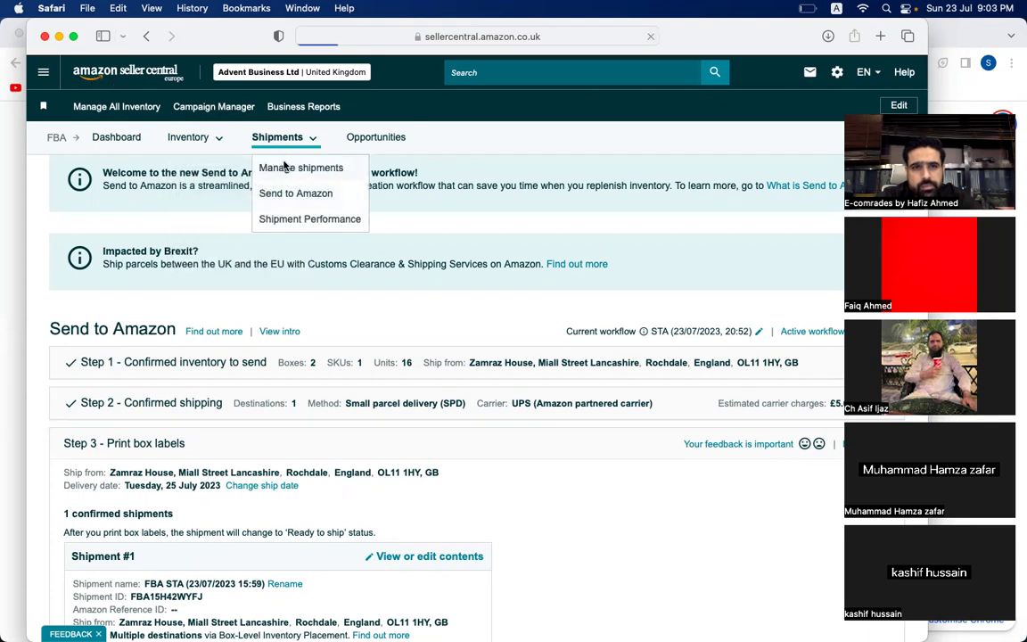
pyautogui.click(123, 76)
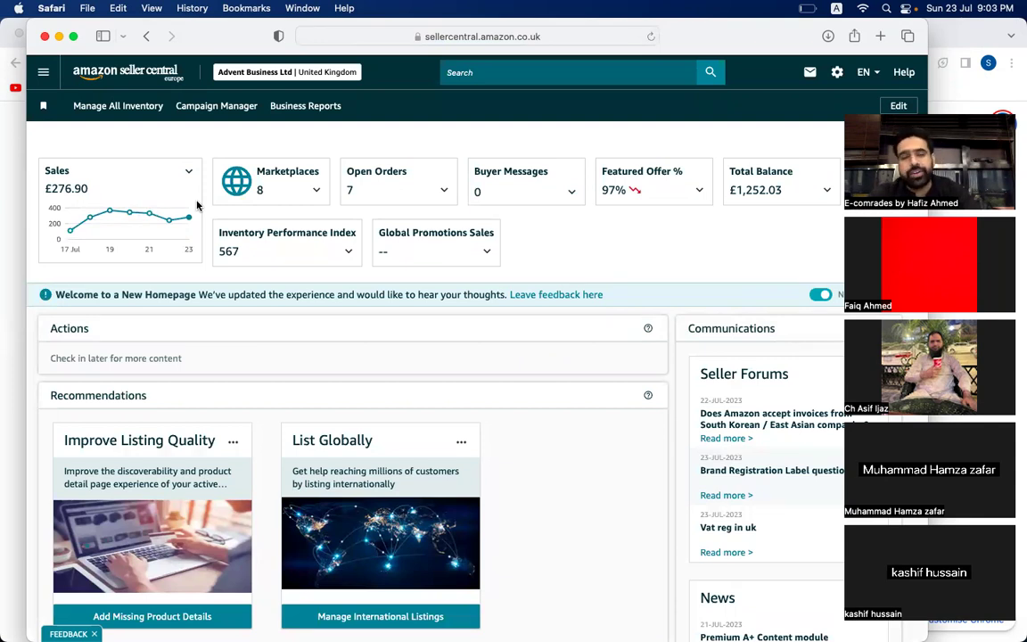
pyautogui.click(125, 108)
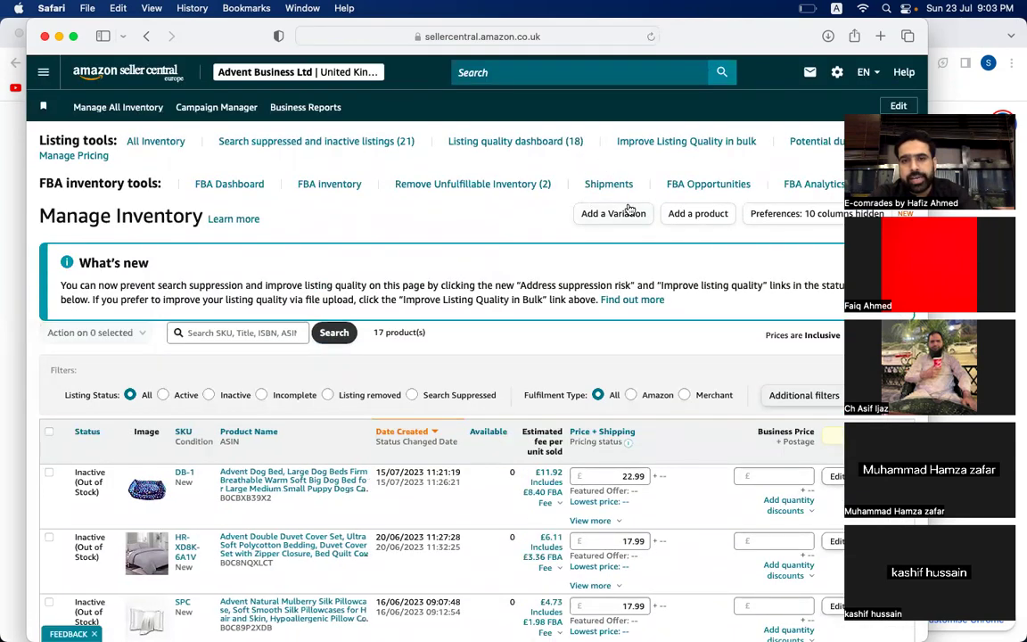
pyautogui.click(609, 184)
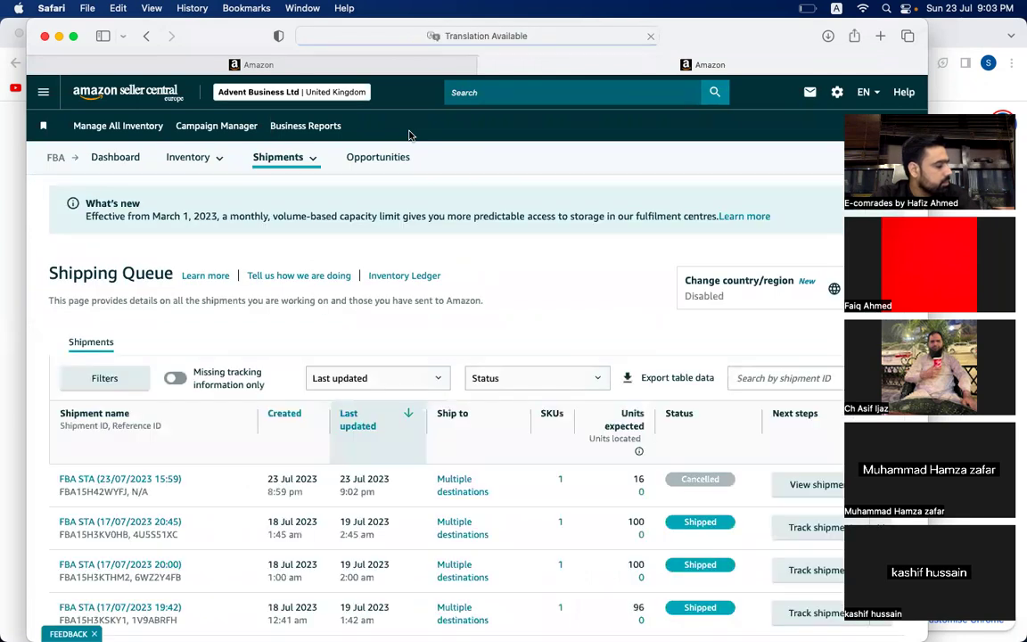
pyautogui.scroll(-5, 526, 346)
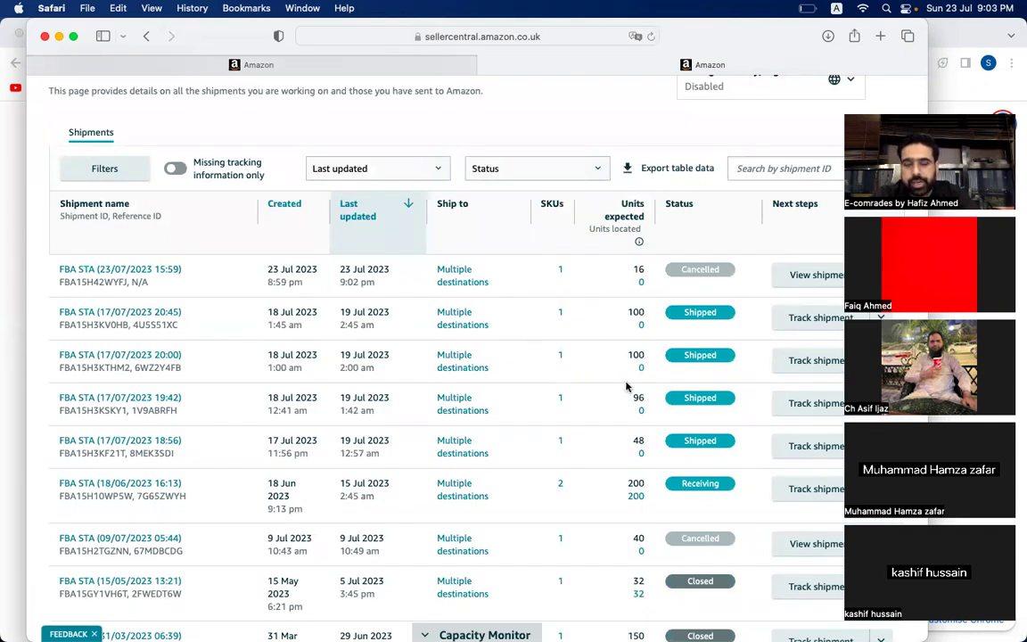
pyautogui.scroll(1, 627, 386)
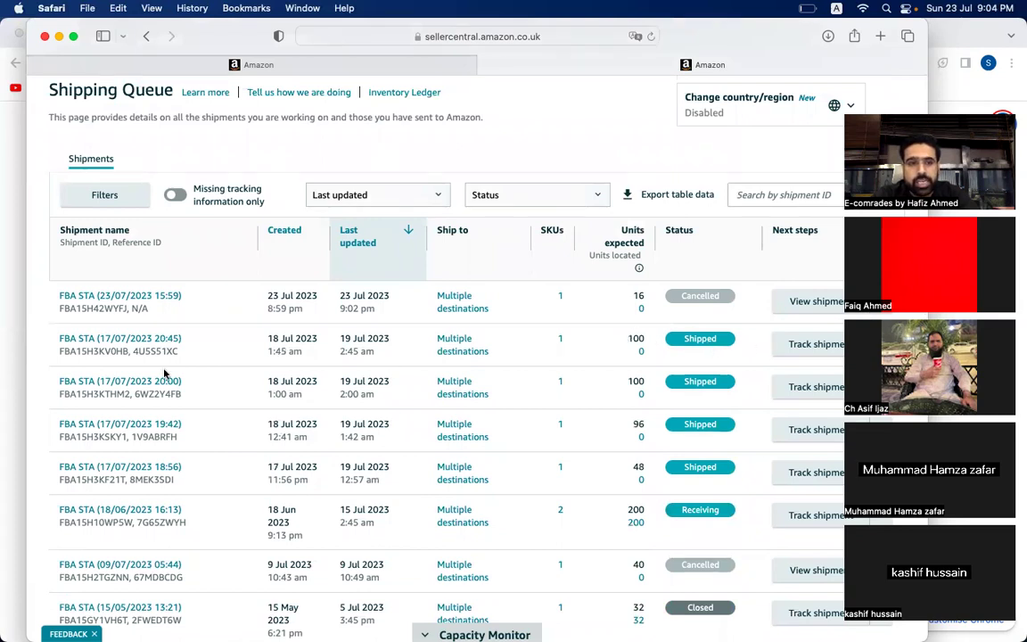
# Step: Open tracking for shipment FBA STA (17/07/2023 20:45) and examine its event timeline from creation to shipment closing
pyautogui.click(802, 343)
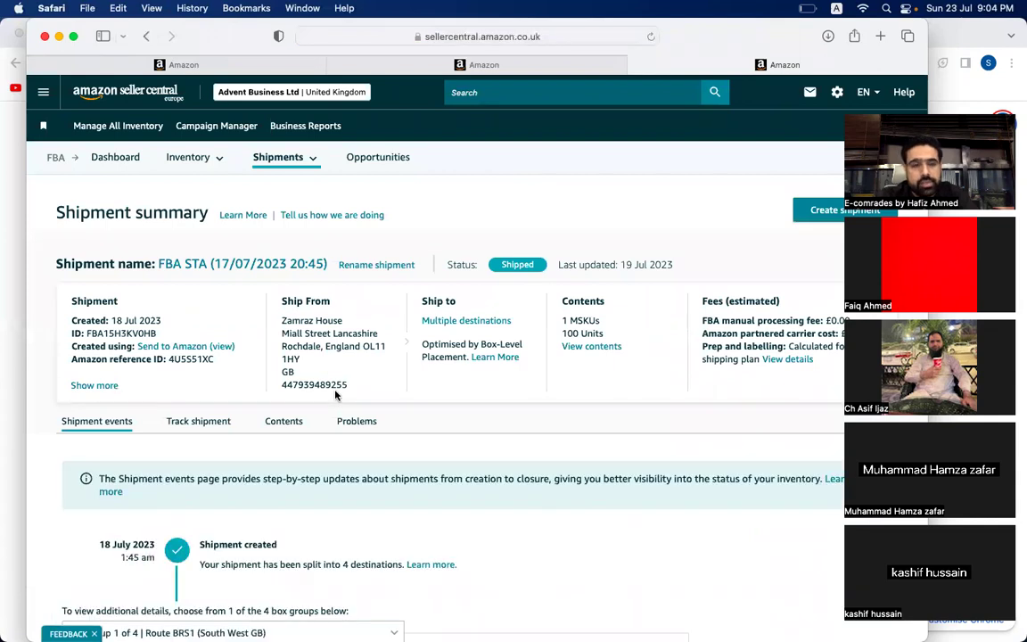
pyautogui.scroll(-3, 336, 394)
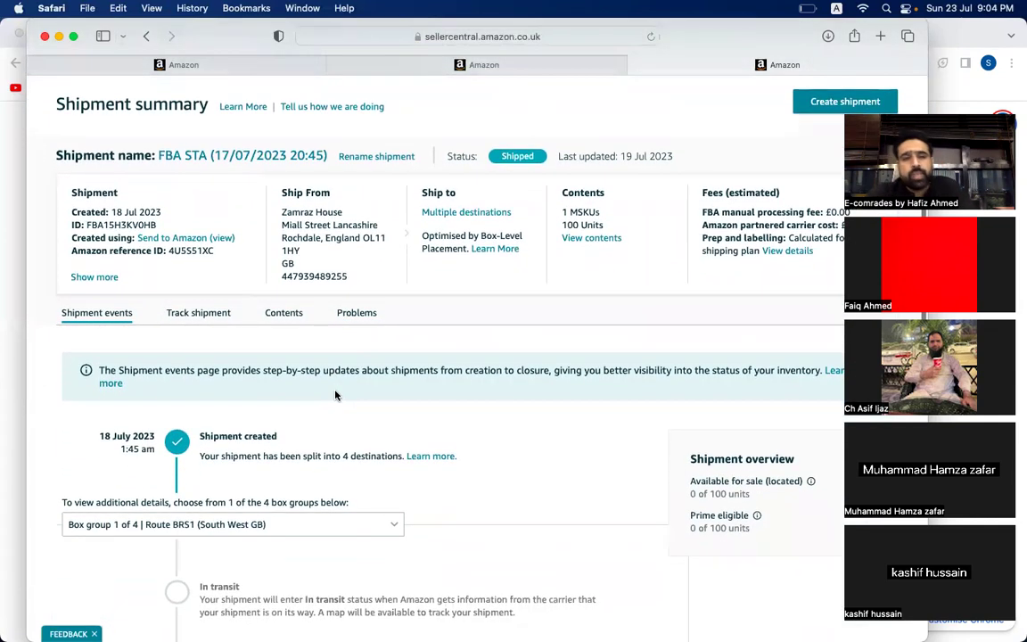
pyautogui.scroll(-2, 337, 395)
pyautogui.scroll(-3, 335, 394)
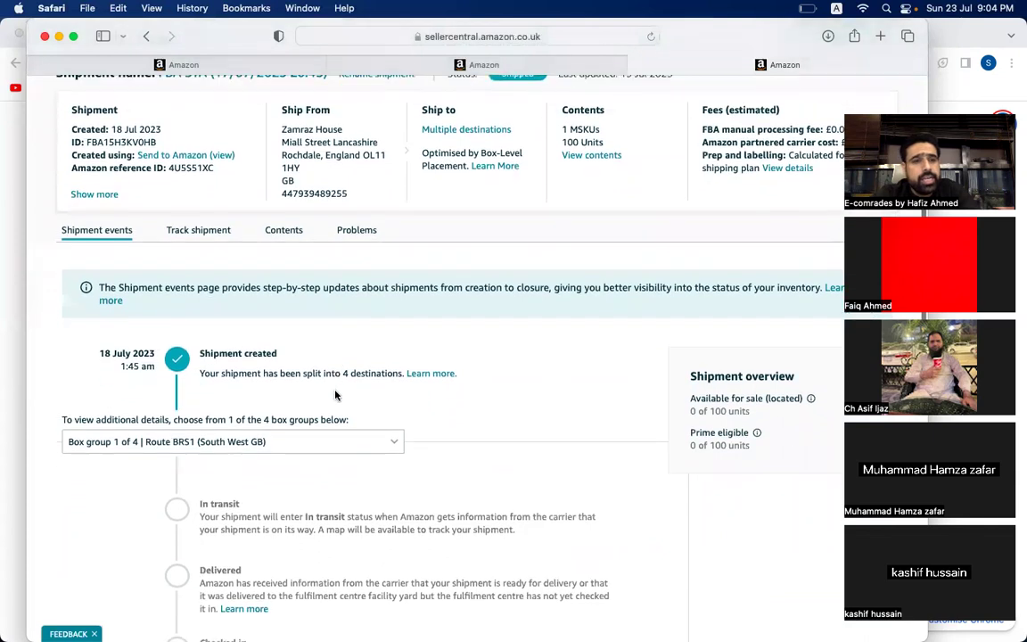
pyautogui.tripleClick(123, 296)
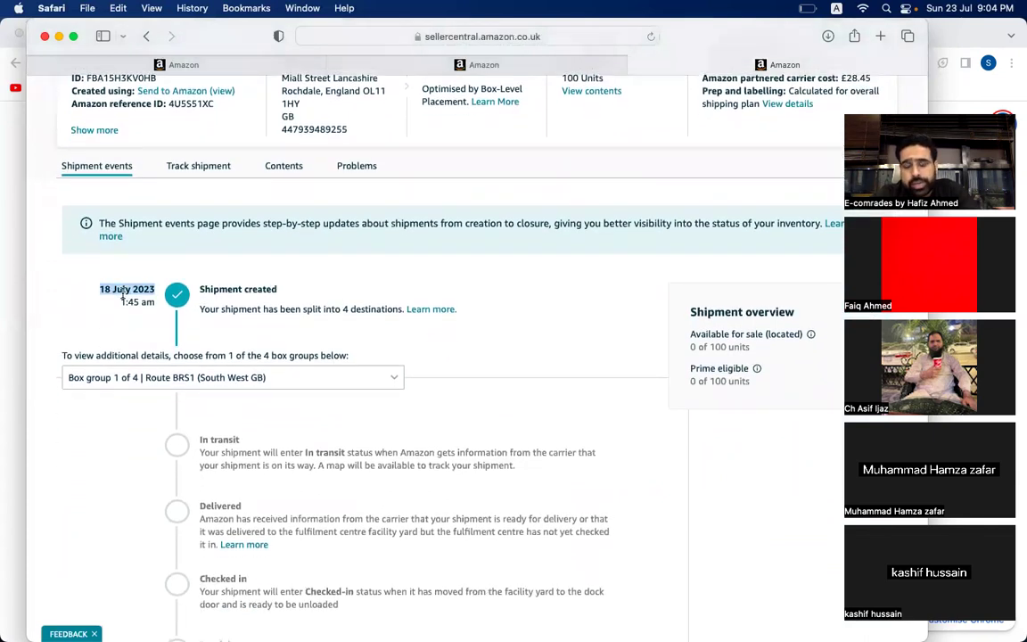
pyautogui.scroll(-1, 253, 330)
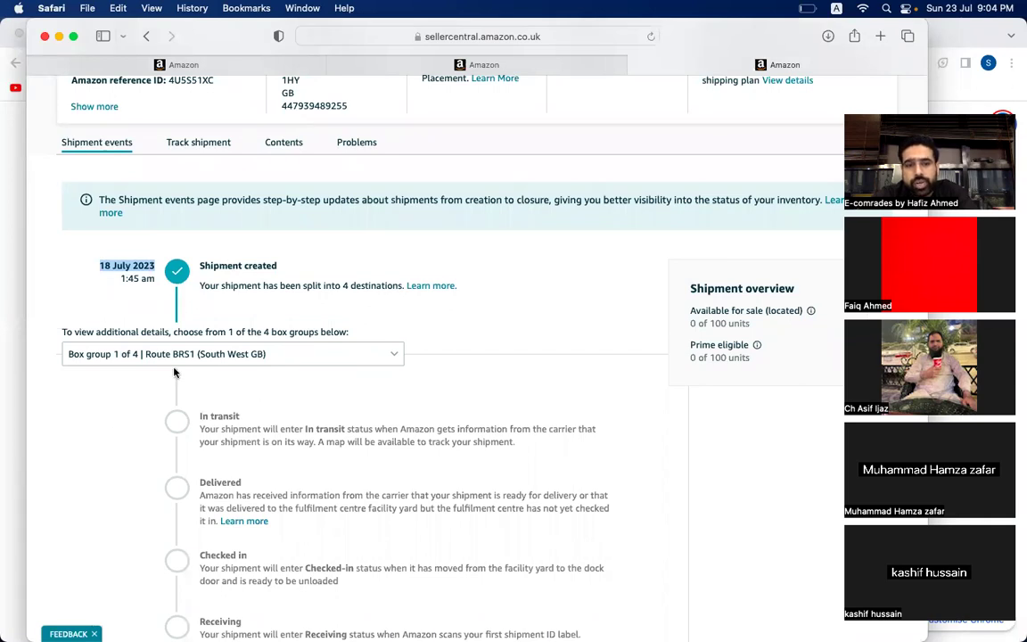
pyautogui.scroll(-3, 174, 383)
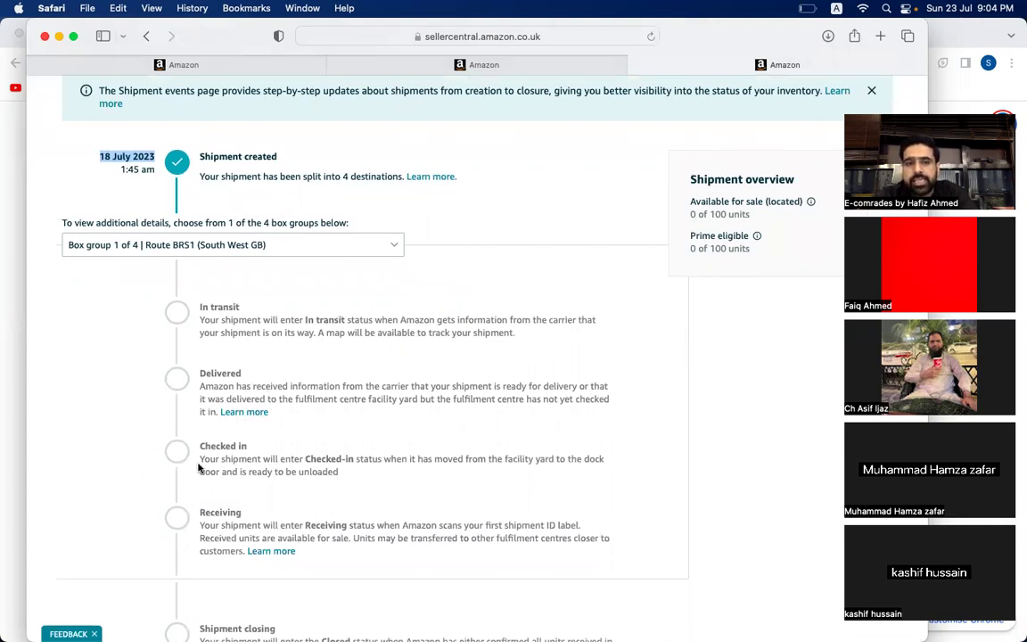
pyautogui.scroll(-3, 254, 449)
pyautogui.scroll(-1, 254, 449)
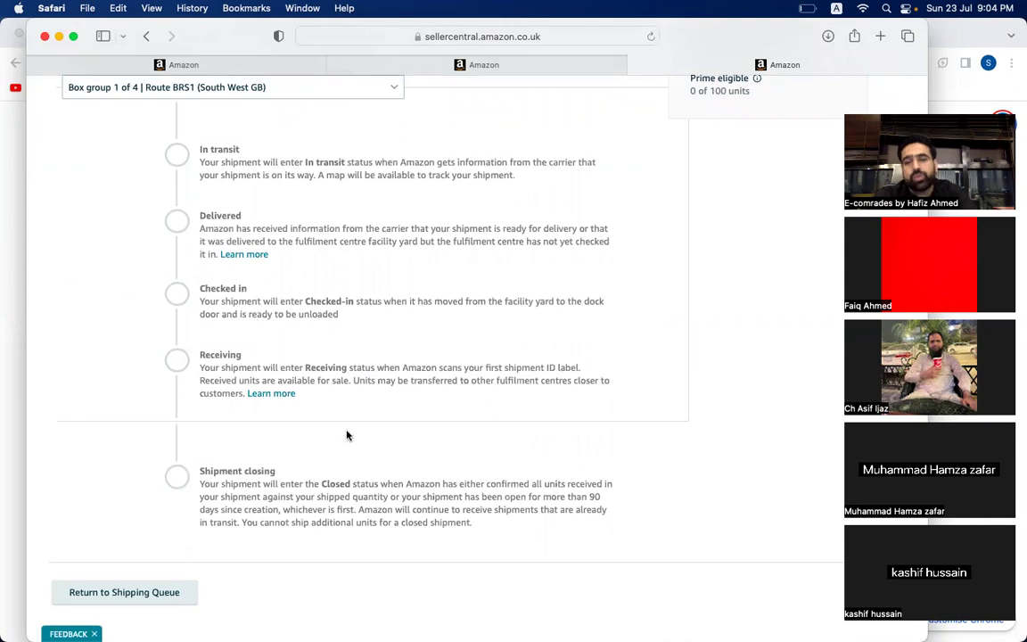
pyautogui.scroll(10, 348, 434)
pyautogui.scroll(-3, 348, 435)
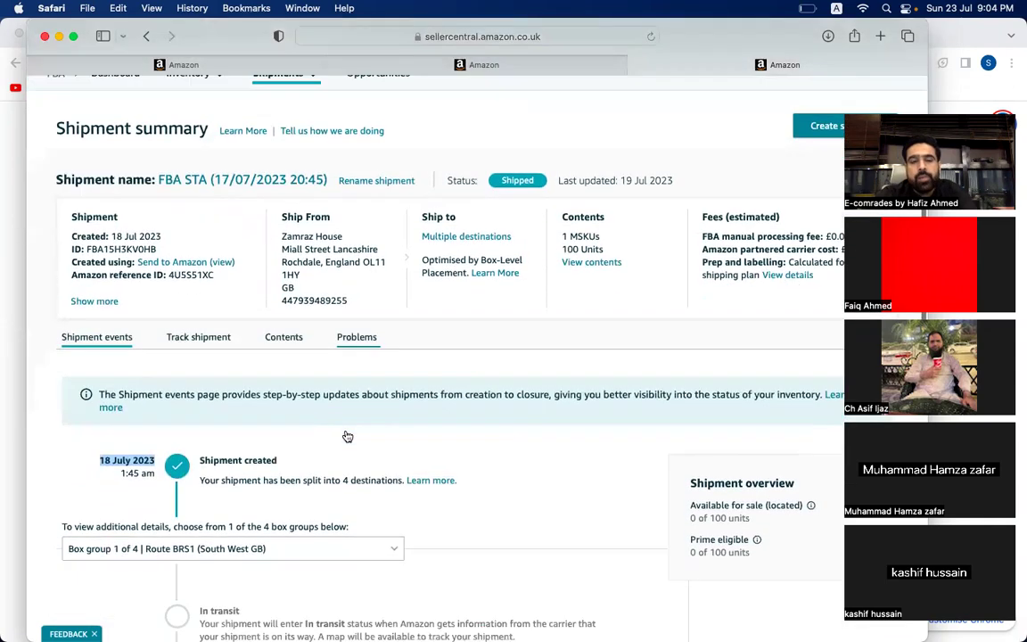
pyautogui.scroll(-1, 348, 436)
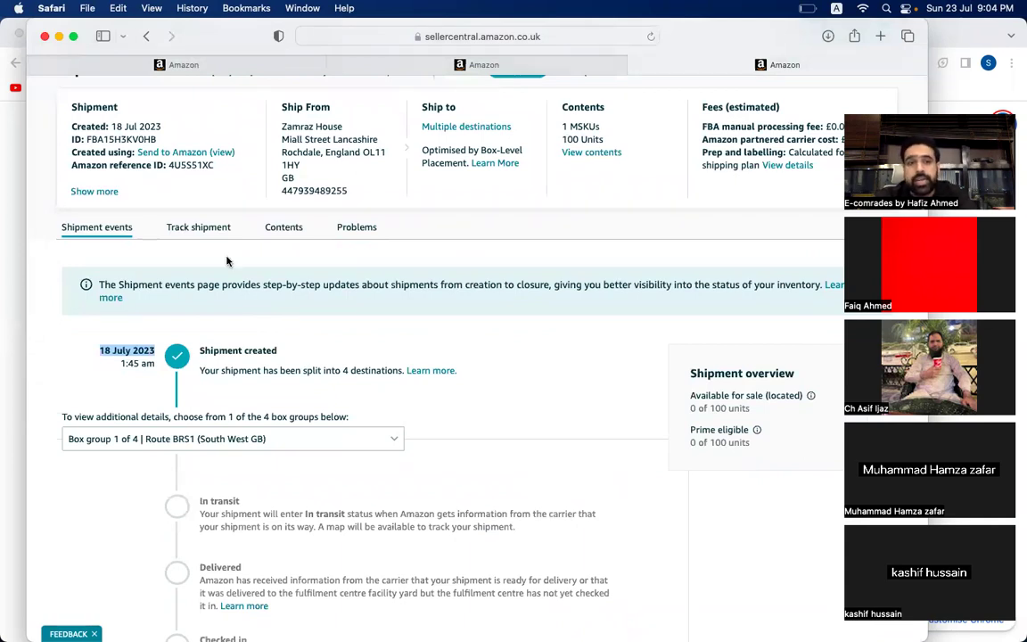
# Step: Examine the shipment's box tracking list, including FBA box label numbers, tracking numbers, carrier status, weights and dimensions
pyautogui.click(198, 226)
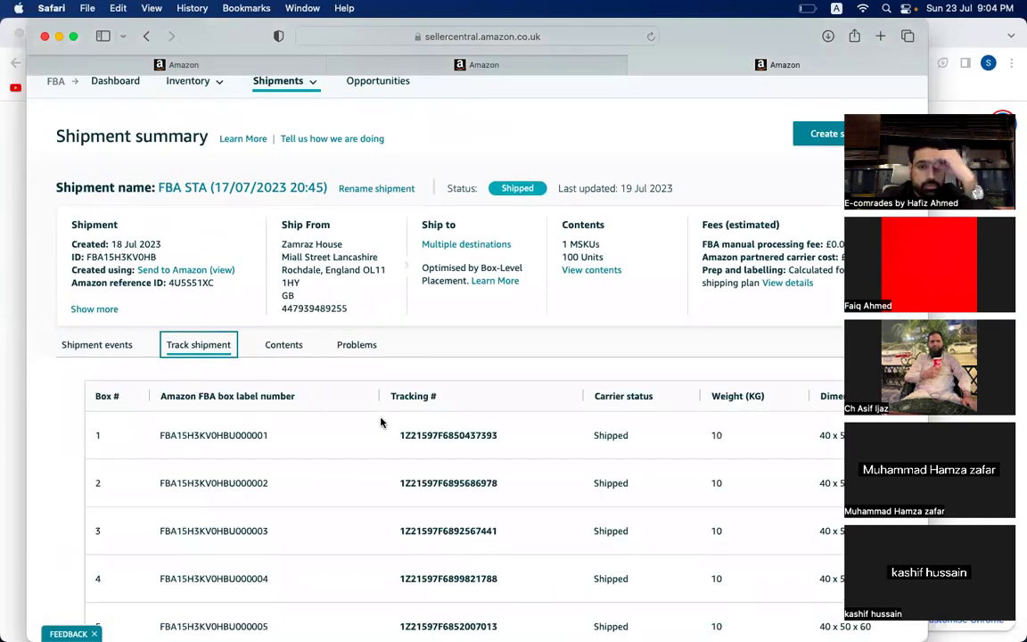
pyautogui.scroll(-1, 560, 475)
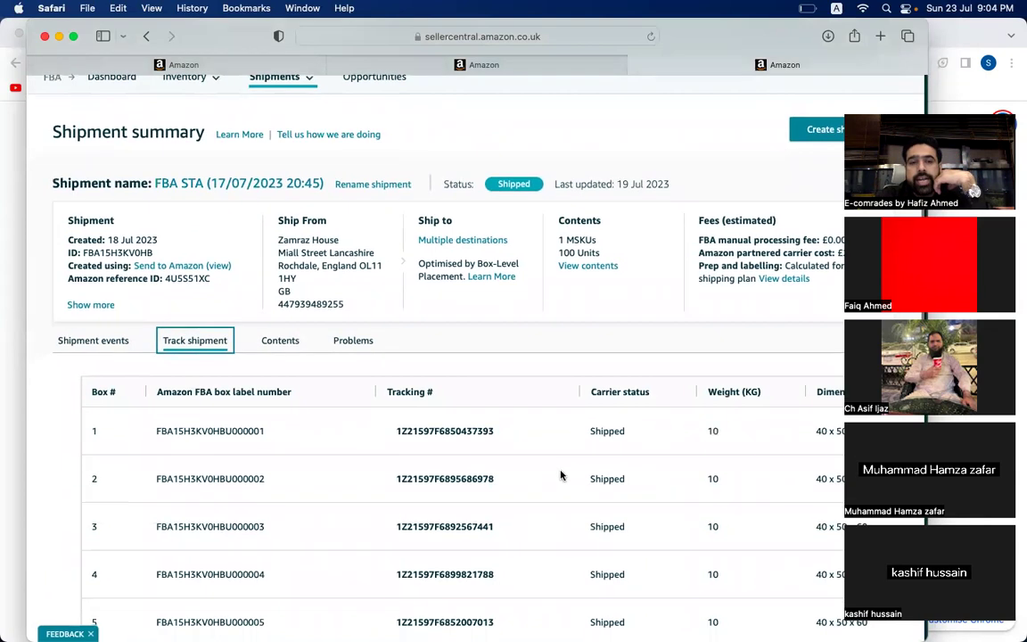
pyautogui.scroll(-5, 560, 475)
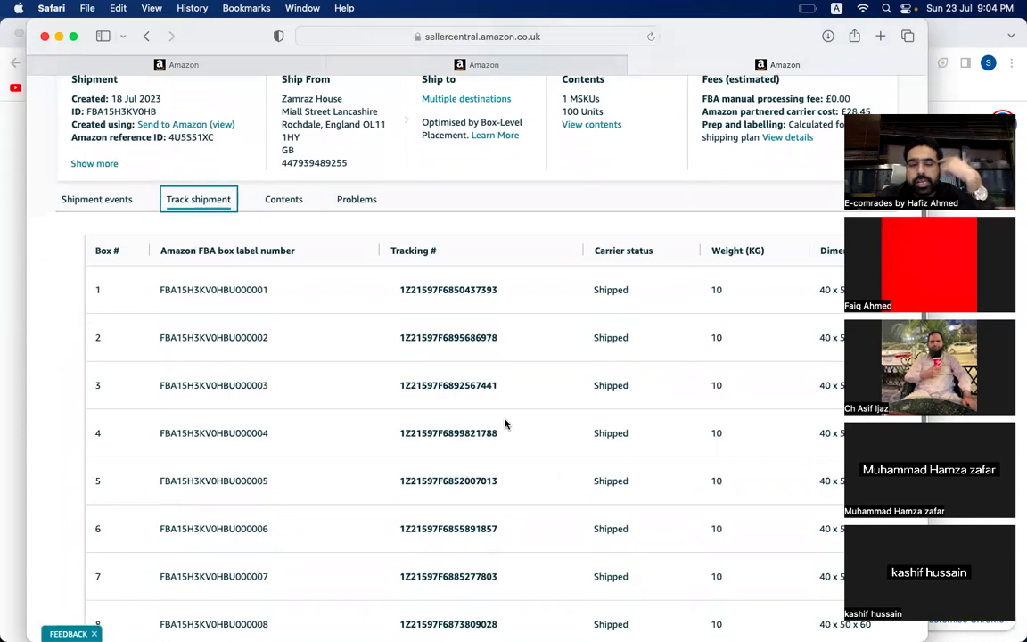
pyautogui.tripleClick(229, 291)
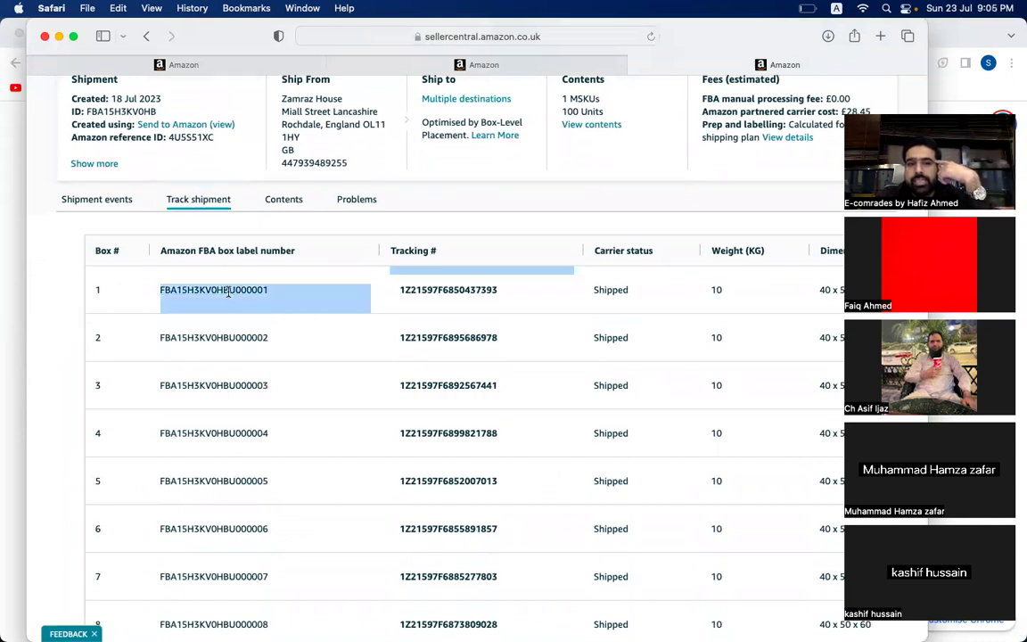
pyautogui.tripleClick(239, 336)
pyautogui.scroll(-10, 237, 334)
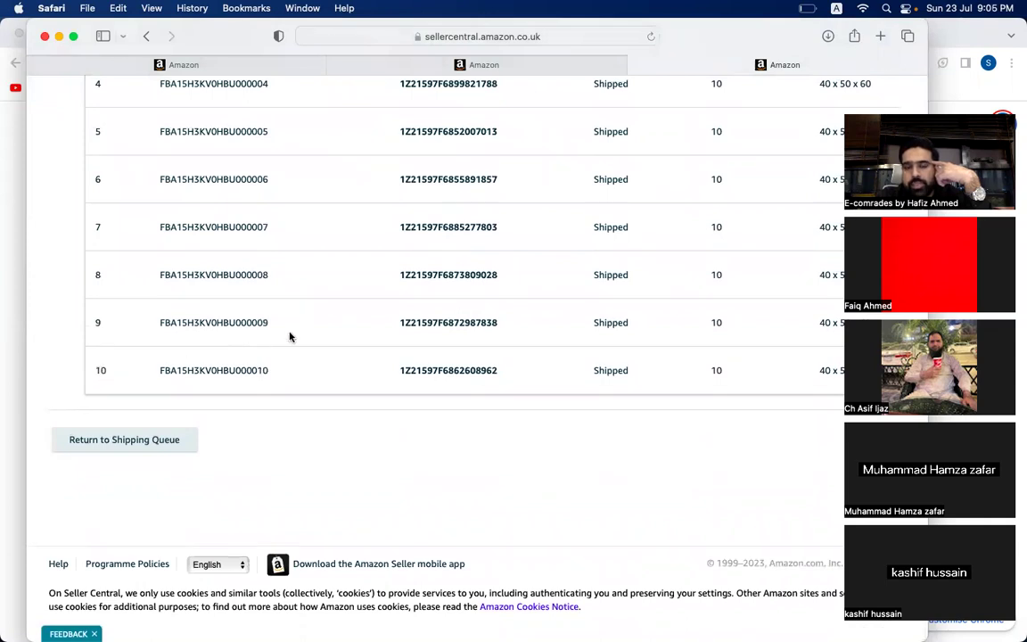
pyautogui.scroll(10, 291, 335)
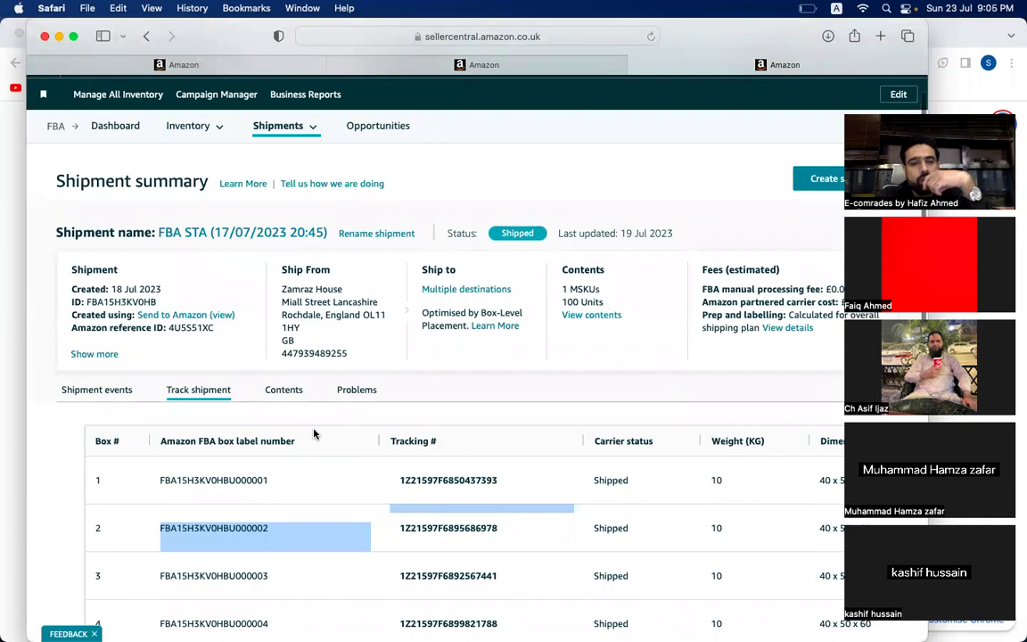
pyautogui.scroll(-2, 314, 433)
pyautogui.scroll(-1, 314, 433)
pyautogui.scroll(-5, 566, 414)
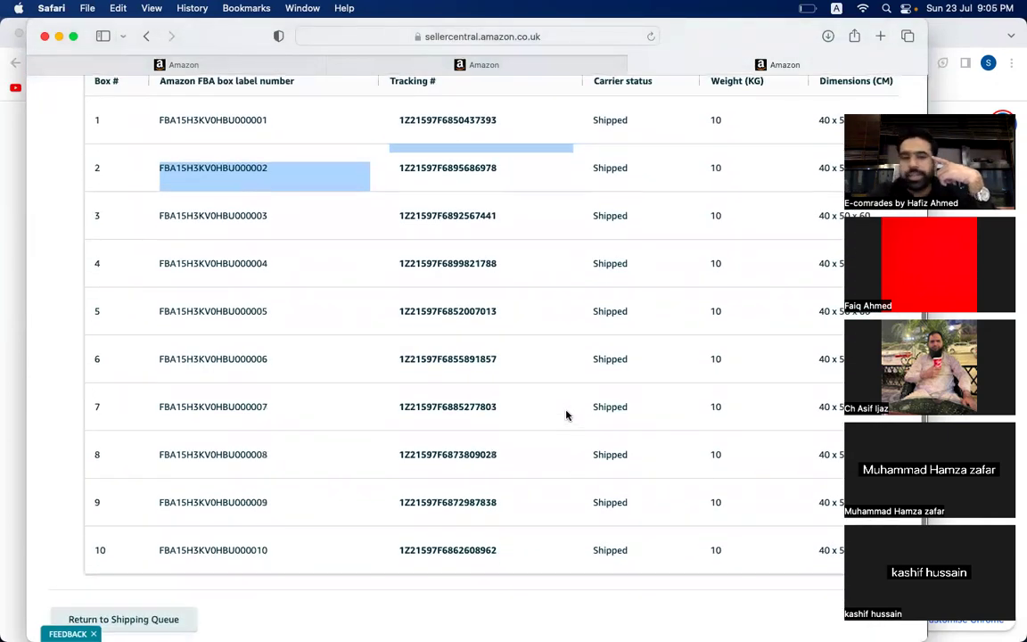
pyautogui.scroll(-3, 565, 415)
pyautogui.scroll(10, 566, 414)
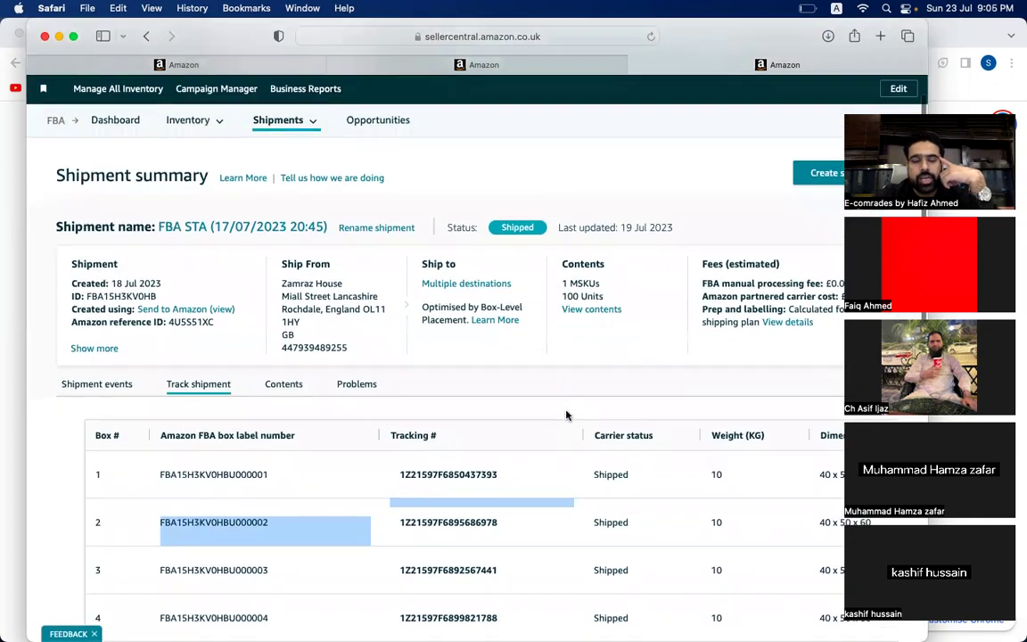
pyautogui.scroll(-5, 566, 414)
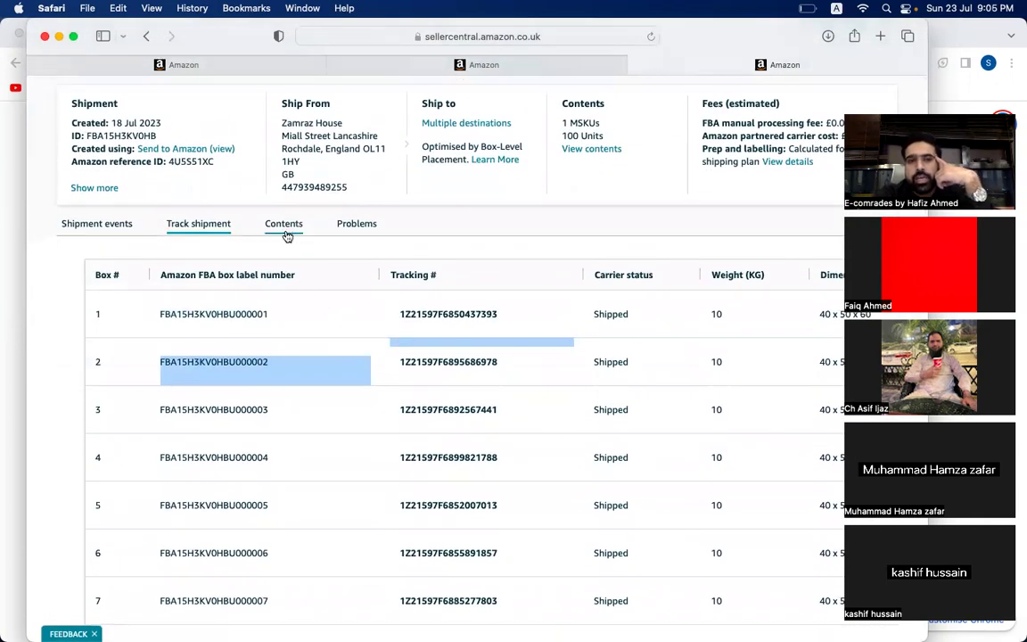
# Step: Review the shipment's contents with expected and located units, and check its shipment-level, box-level and product-level problems
pyautogui.click(285, 230)
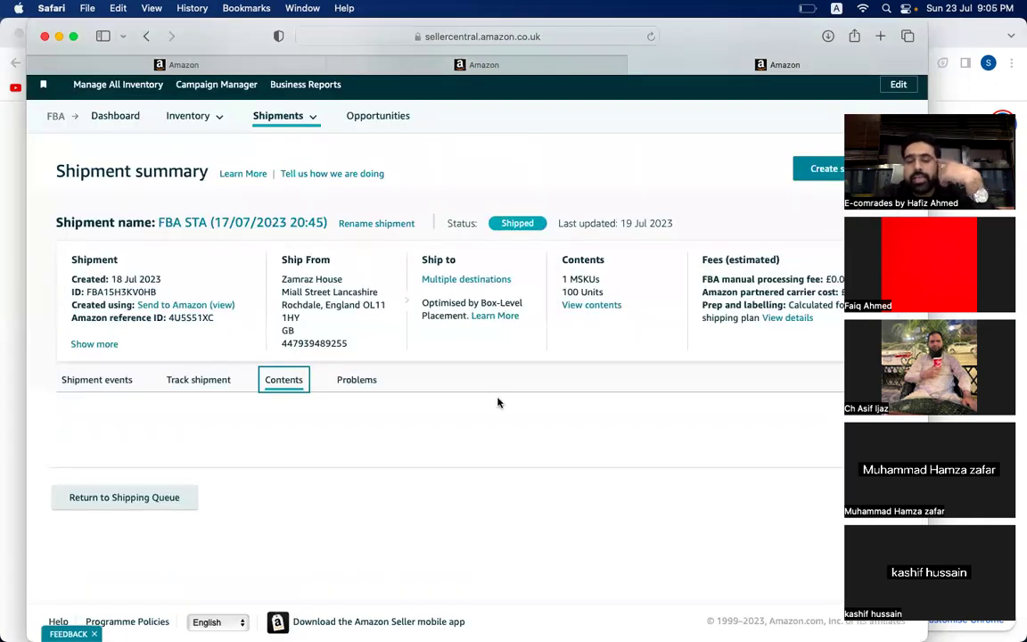
pyautogui.scroll(-1, 498, 403)
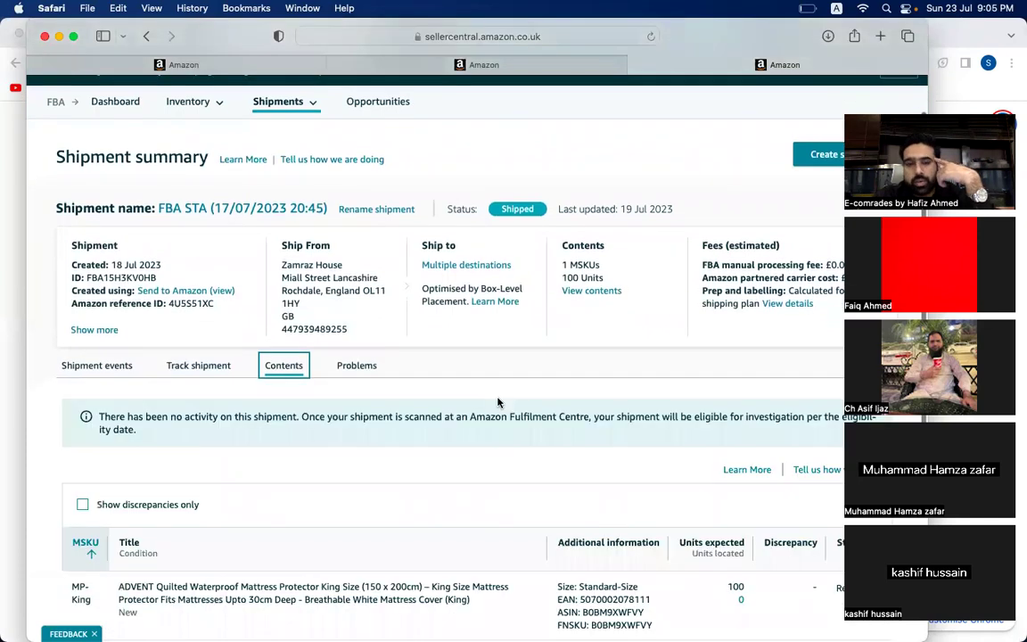
pyautogui.scroll(-4, 498, 403)
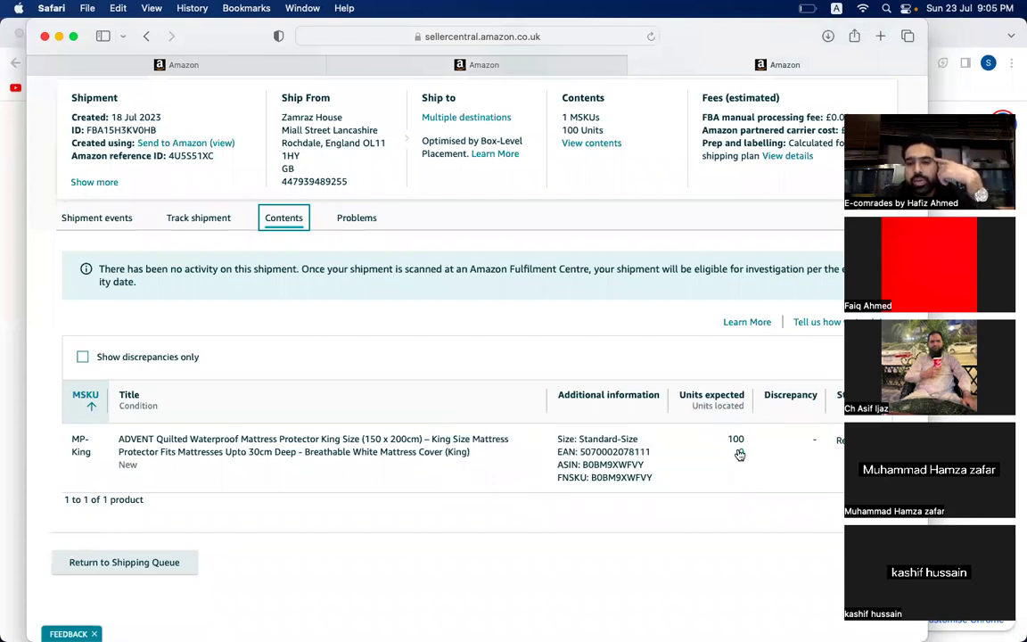
pyautogui.click(349, 219)
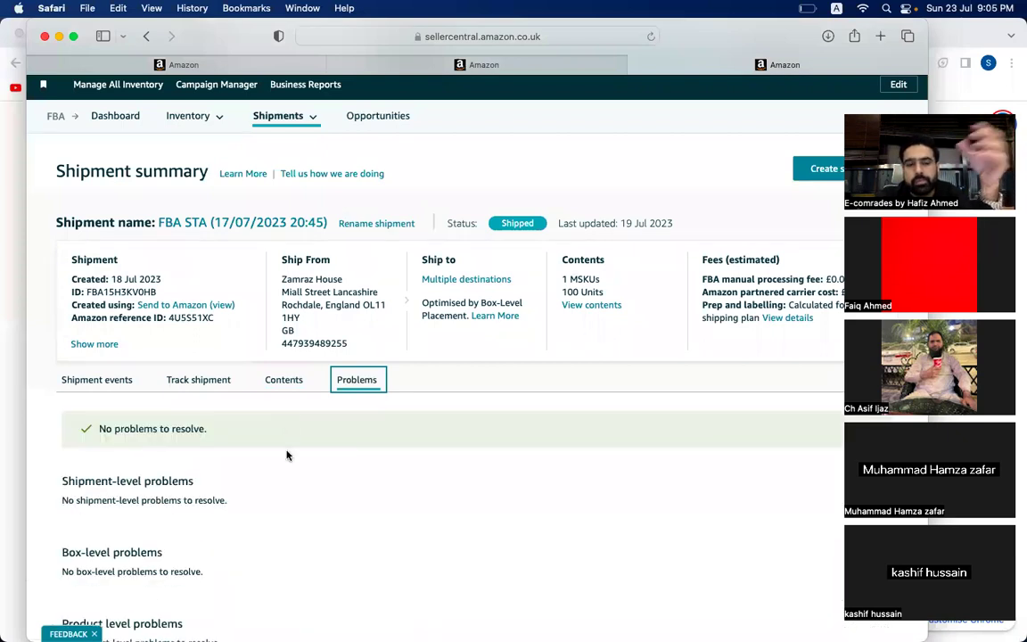
pyautogui.scroll(-5, 286, 456)
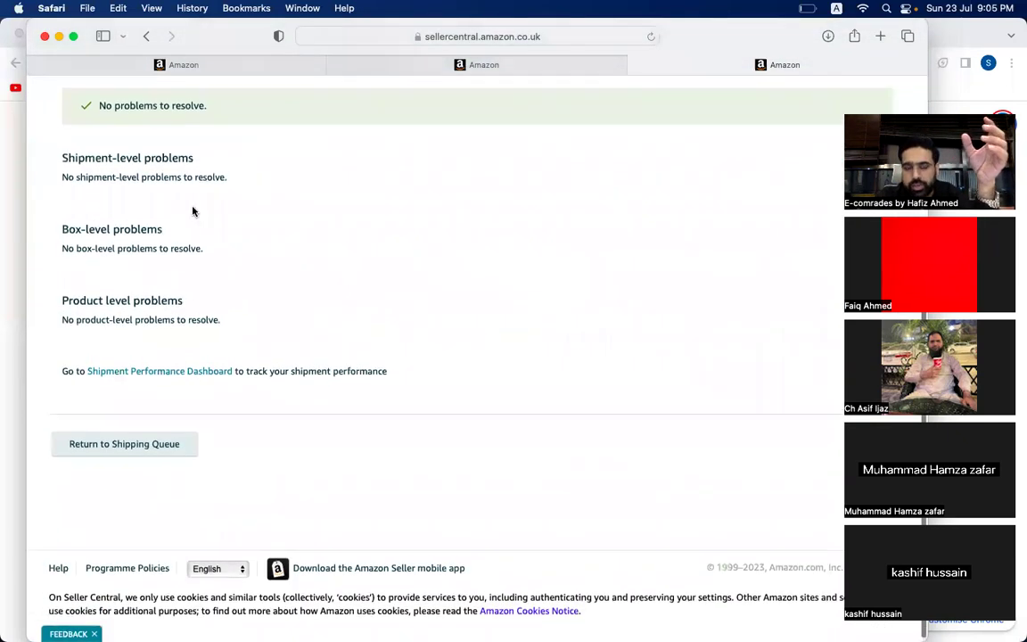
pyautogui.scroll(6, 192, 211)
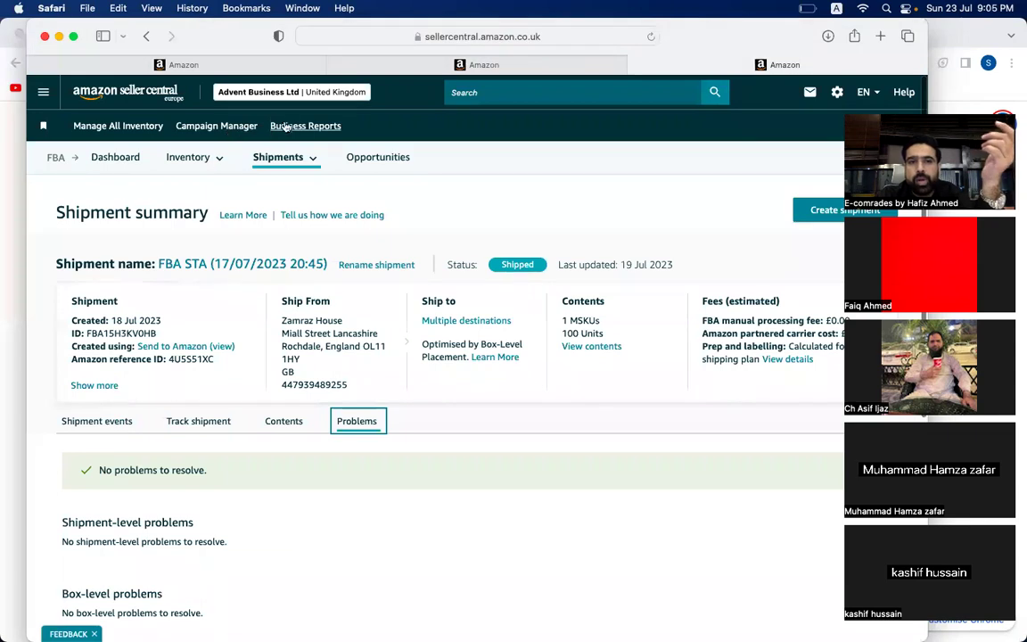
# Step: Return to the Shipping Queue and open tracking for the Receiving shipment FBA STA (18/06/2023 16:13)
pyautogui.moveTo(277, 157)
pyautogui.click(292, 185)
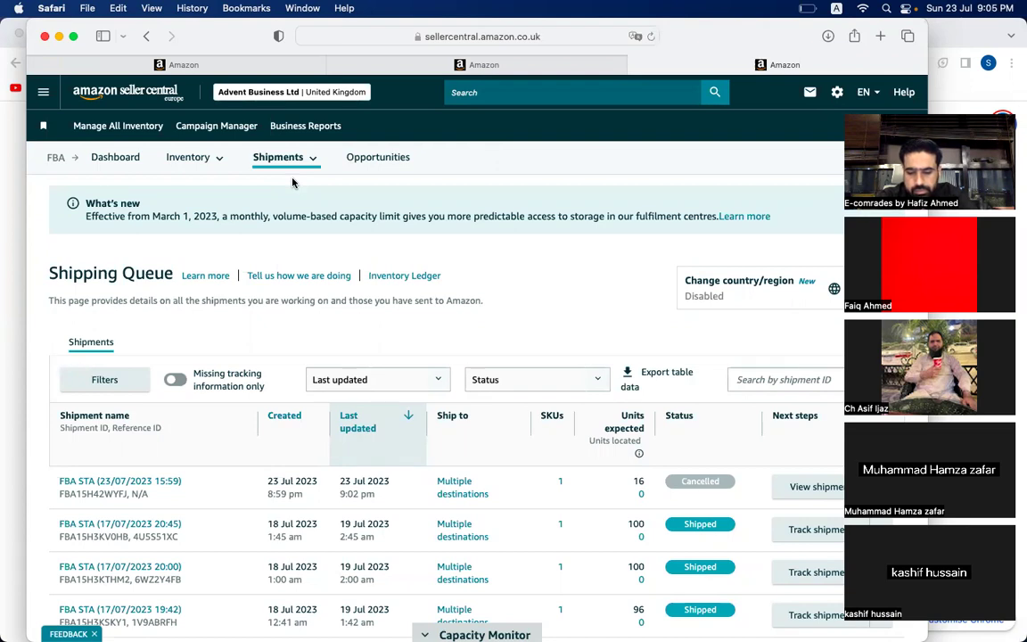
pyautogui.scroll(-5, 292, 182)
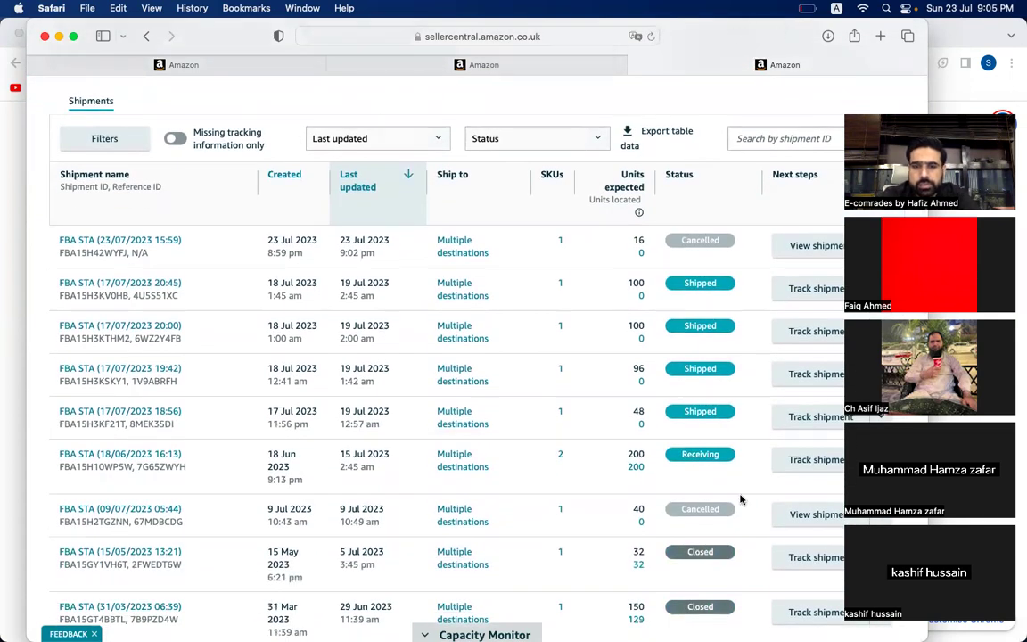
pyautogui.click(792, 459)
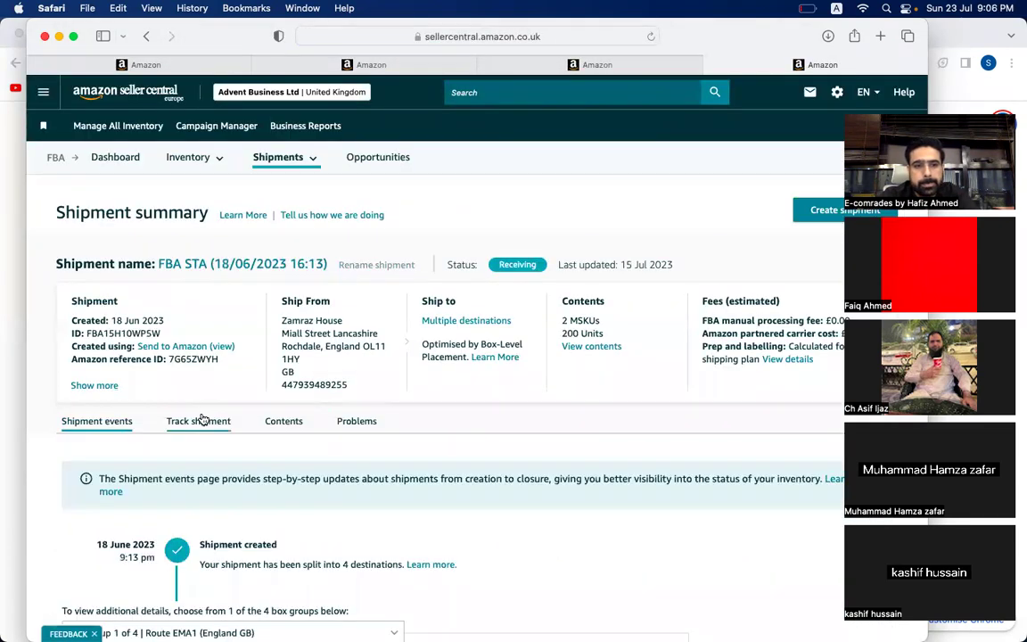
# Step: Examine the shipment's event timeline for box group 1 of 4, from creation through receiving to shipment closing
pyautogui.scroll(-5, 201, 419)
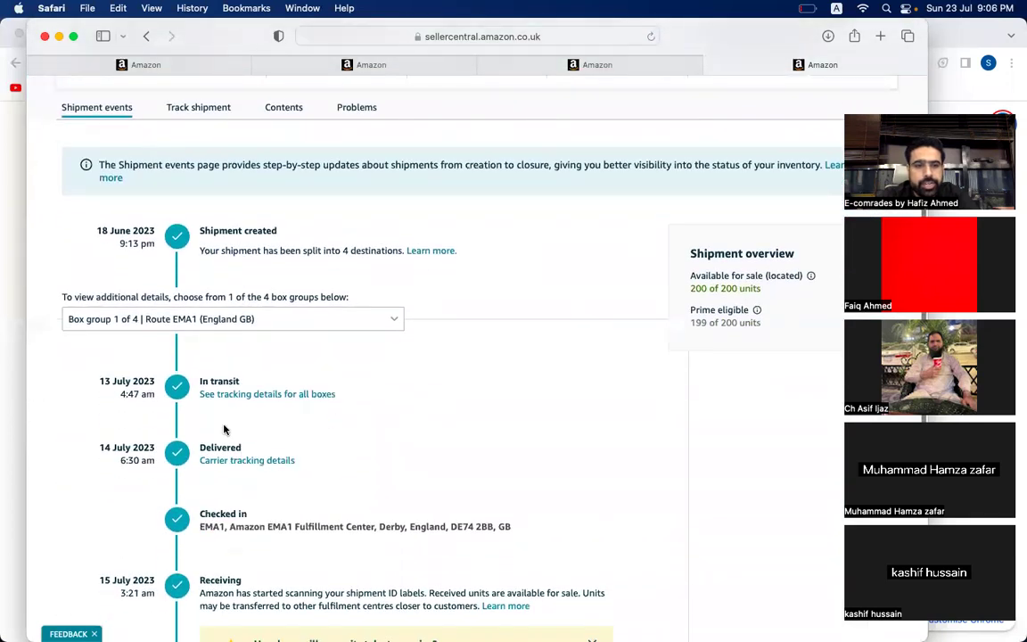
pyautogui.scroll(-1, 236, 472)
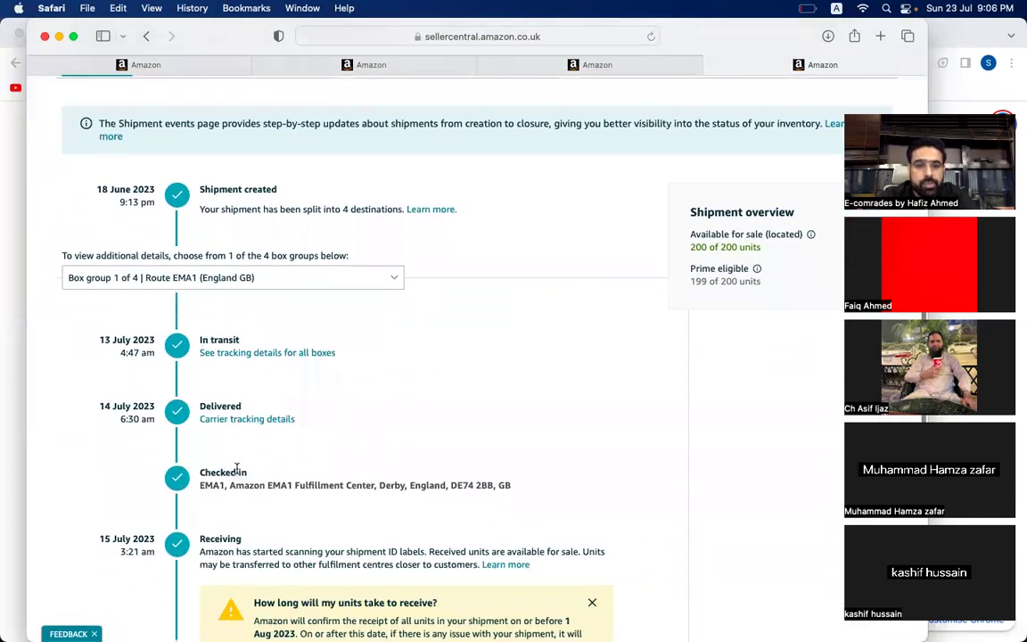
pyautogui.scroll(-4, 236, 470)
pyautogui.scroll(-3, 210, 405)
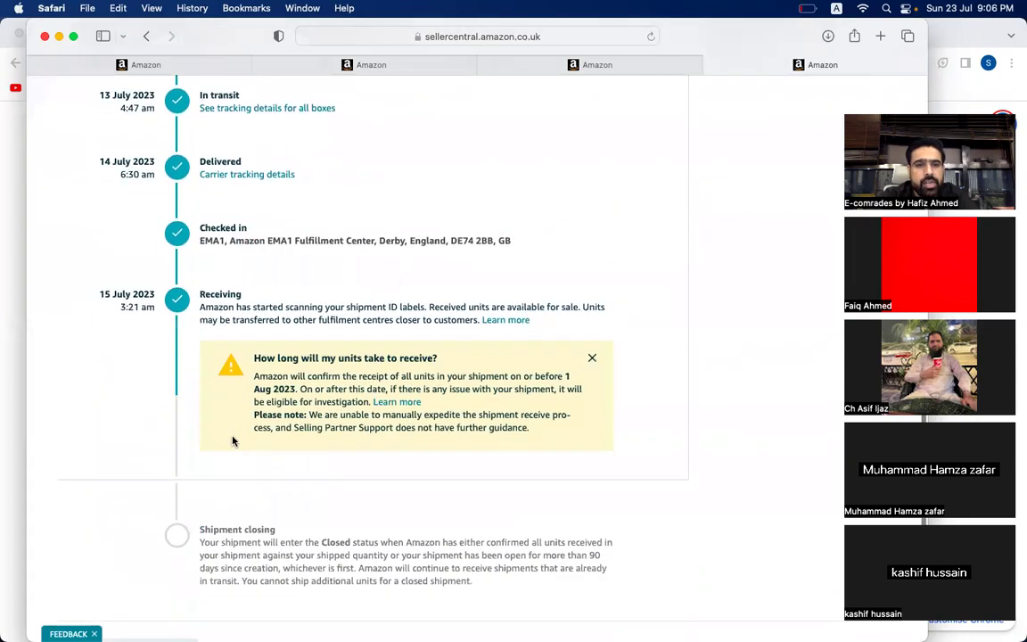
# Step: Open the shipment's box tracking and trace box 2's carrier events from parcel receipt to delivery
pyautogui.scroll(7, 293, 390)
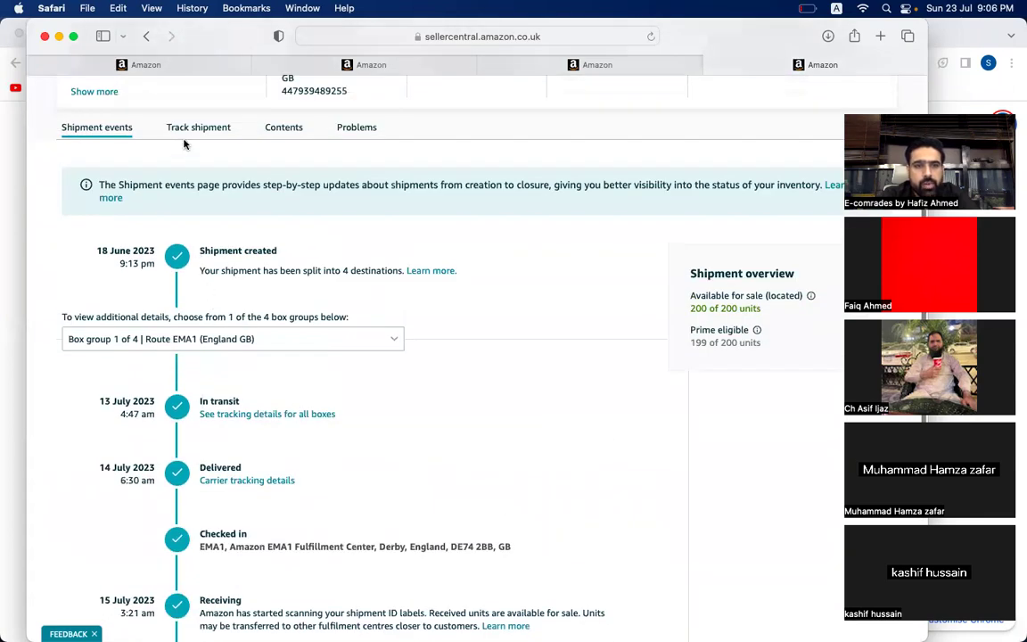
pyautogui.click(174, 127)
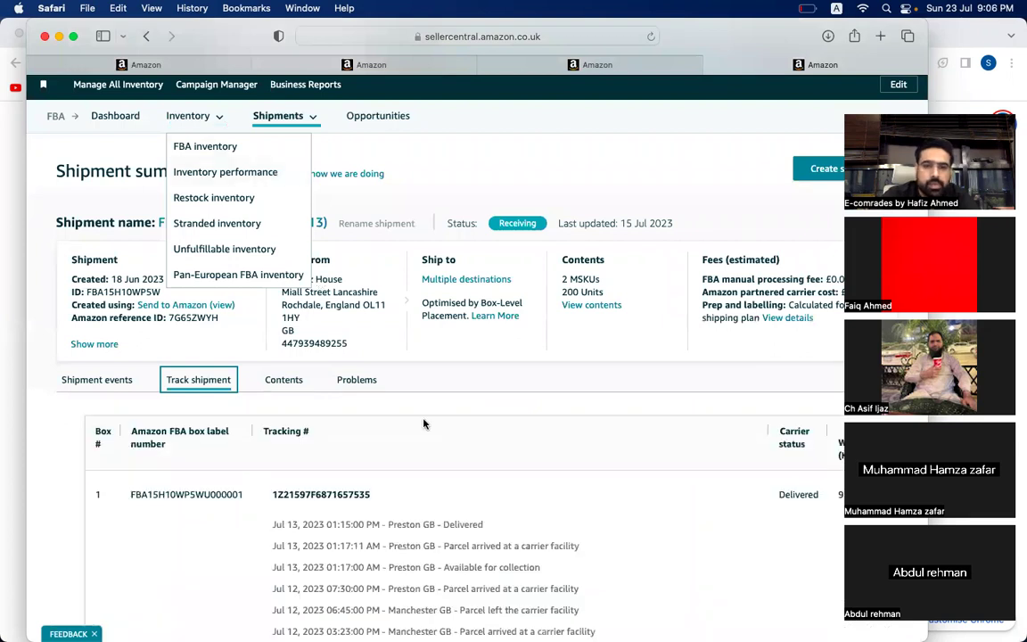
pyautogui.scroll(-4, 451, 419)
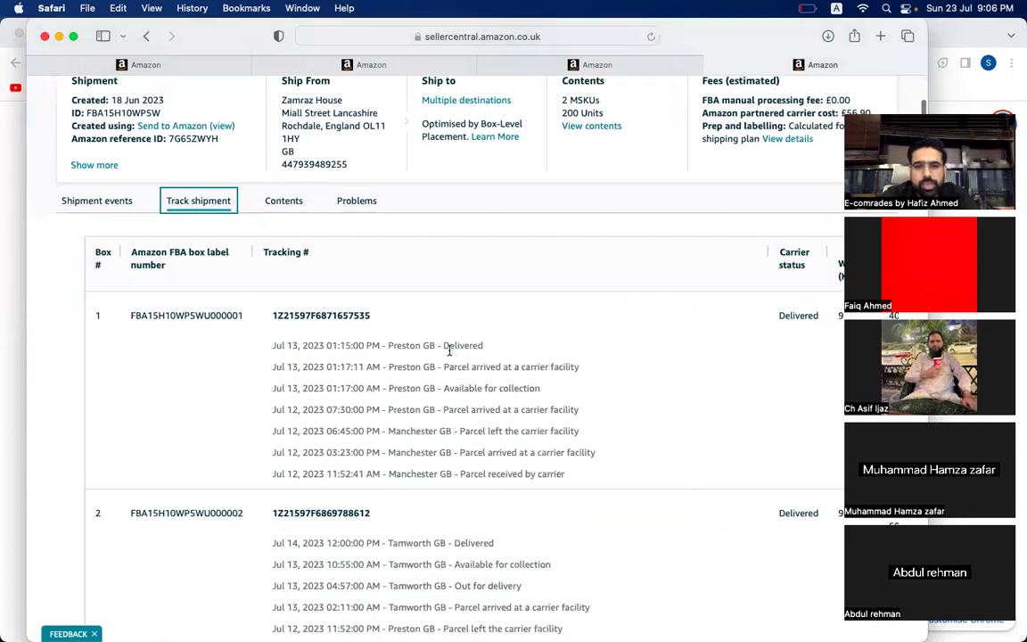
pyautogui.scroll(-4, 450, 361)
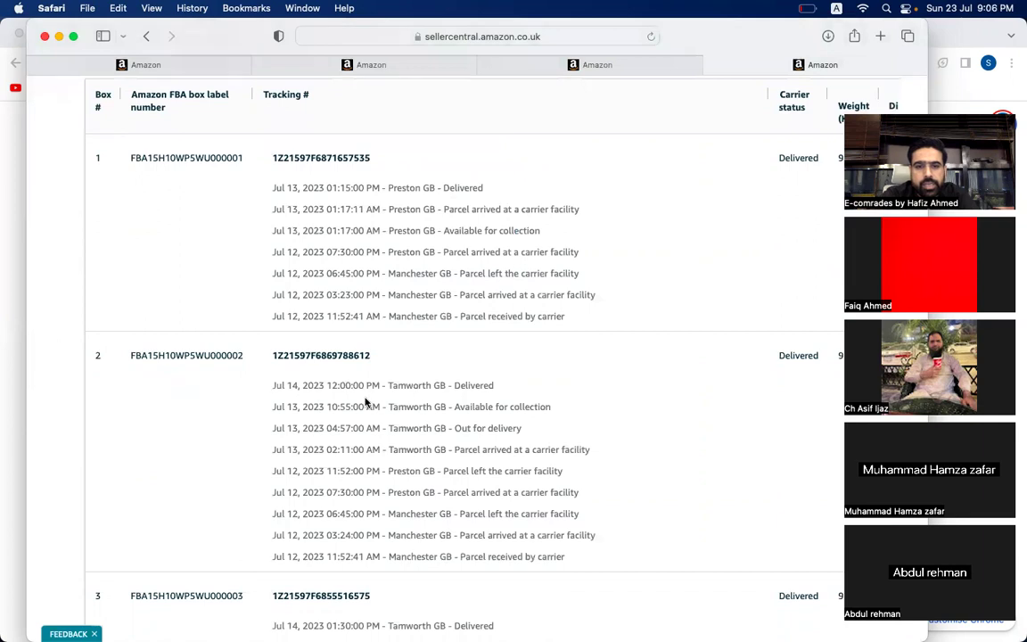
pyautogui.scroll(-1, 366, 403)
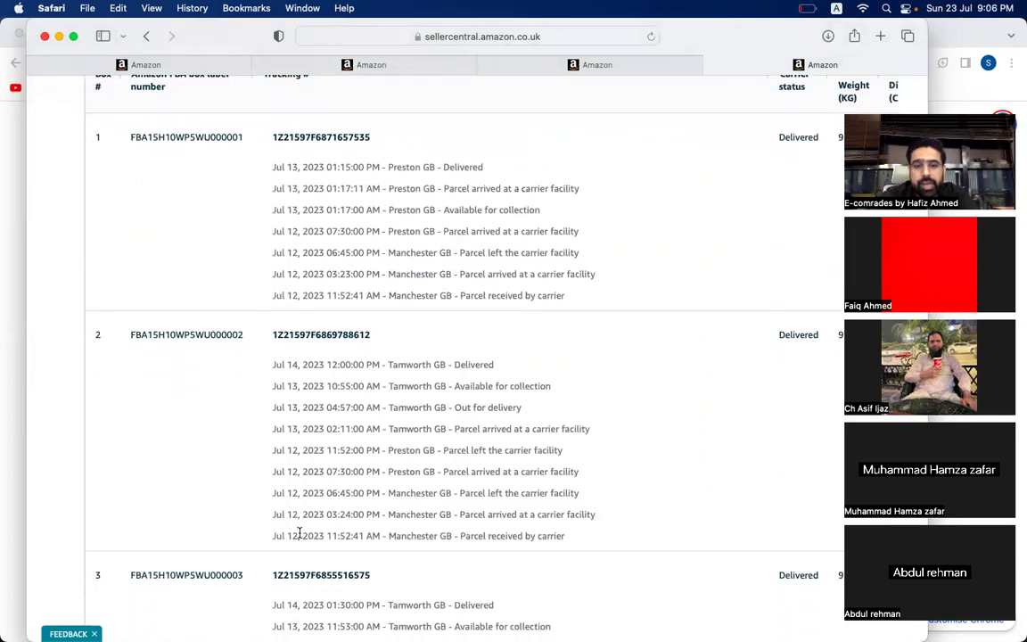
pyautogui.tripleClick(300, 533)
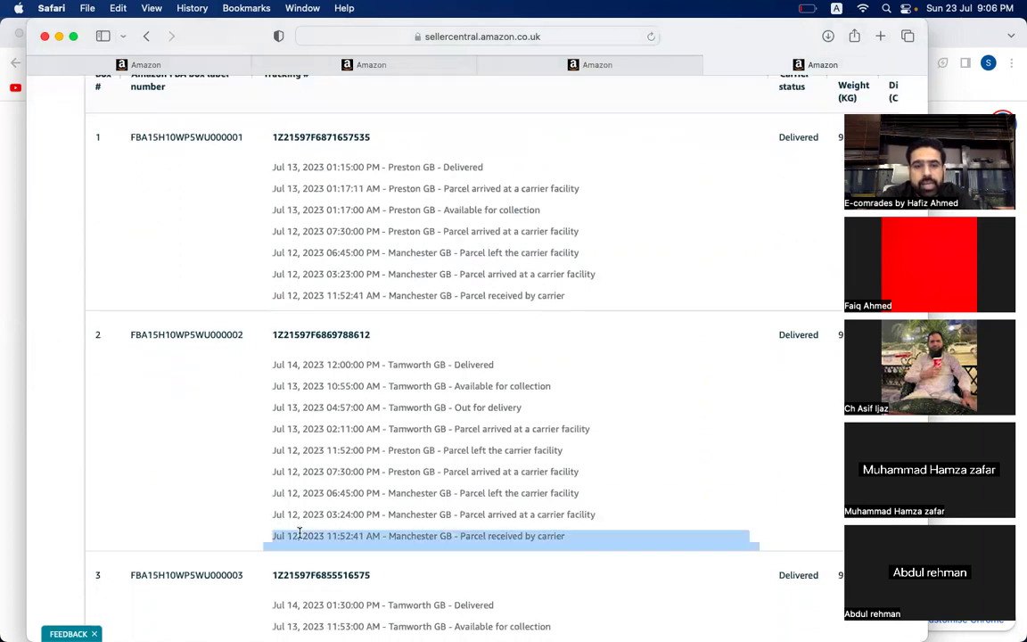
pyautogui.doubleClick(444, 514)
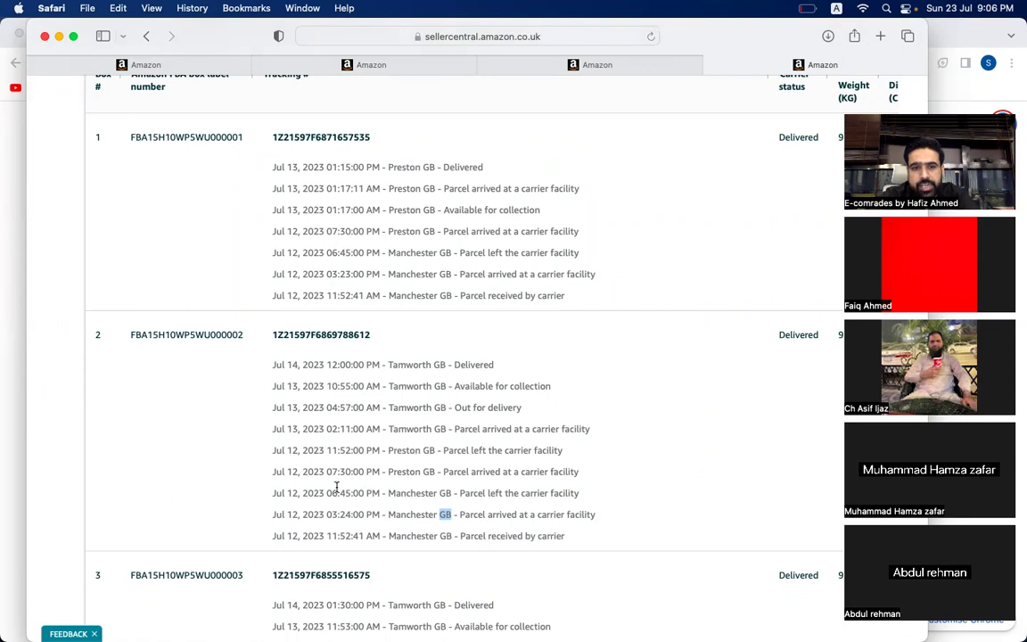
pyautogui.tripleClick(458, 472)
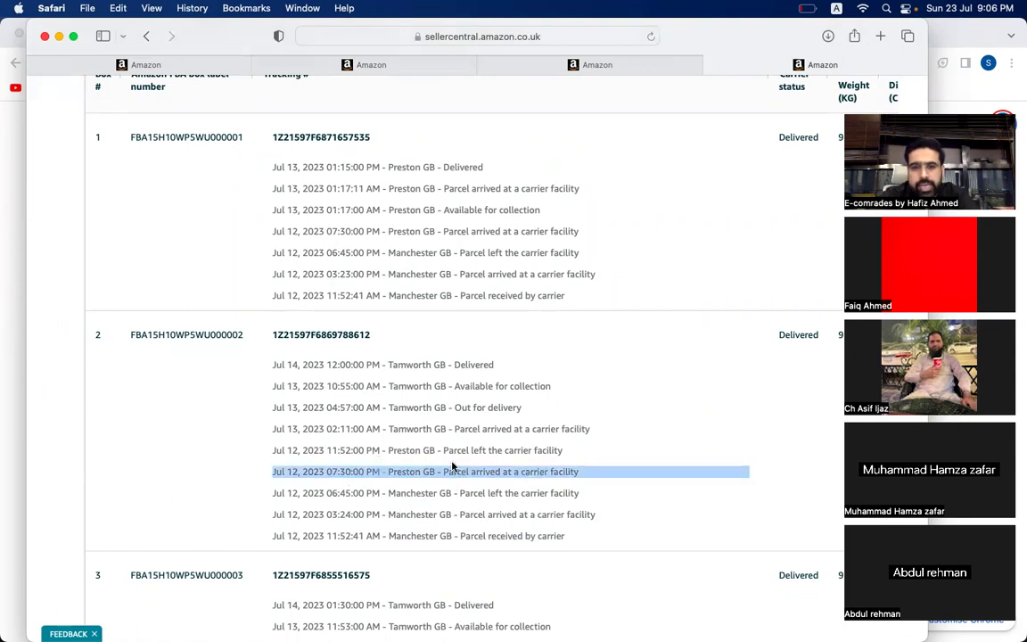
pyautogui.tripleClick(490, 429)
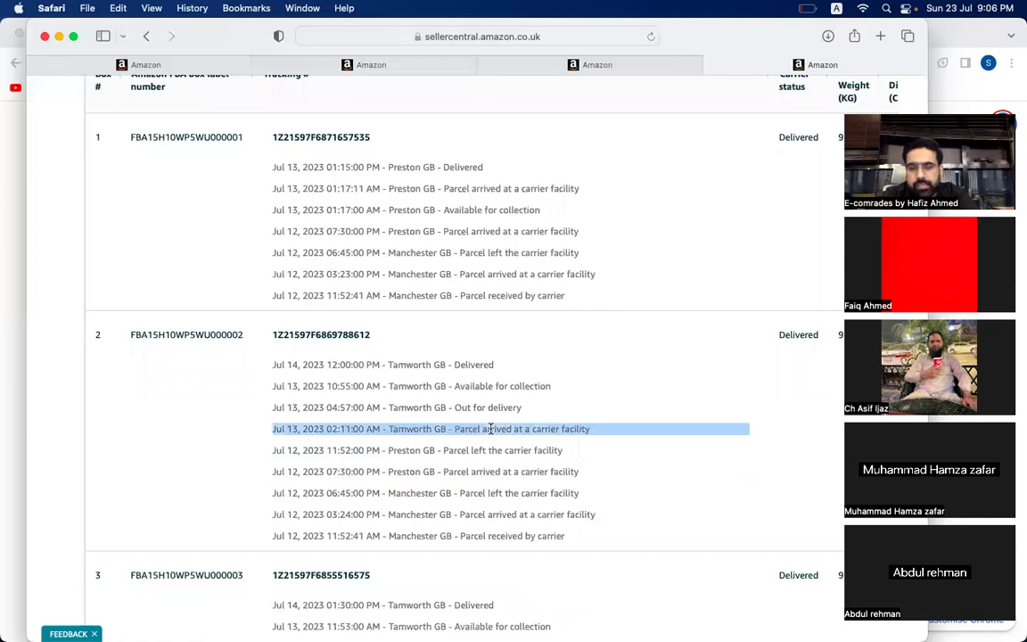
pyautogui.doubleClick(466, 384)
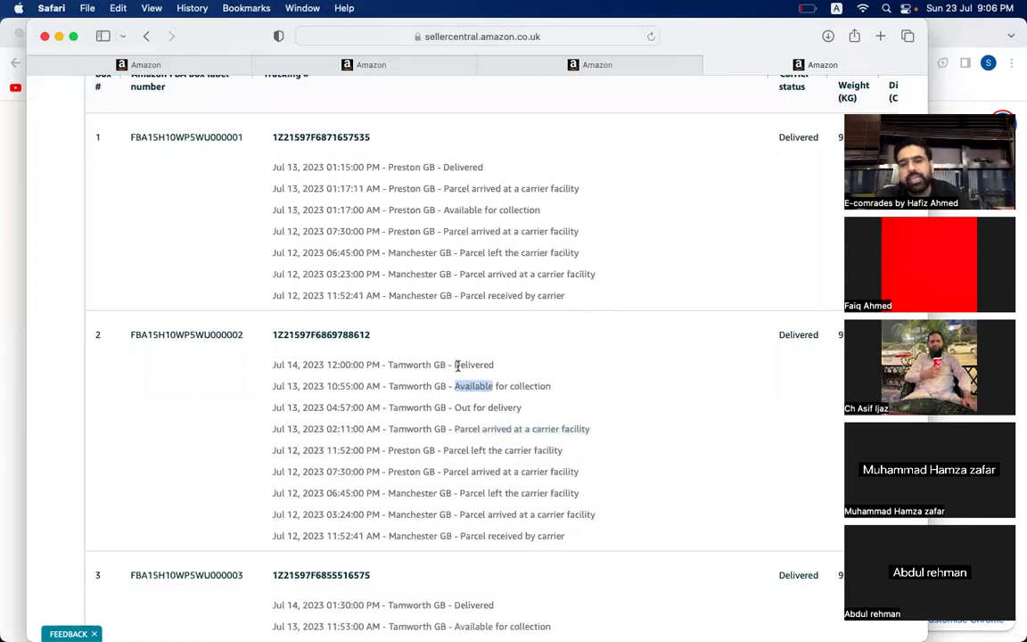
# Step: Examine the carrier tracking histories of the remaining boxes, highlighting box 9's carrier facility arrival on Jul 12
pyautogui.scroll(1, 457, 365)
pyautogui.scroll(-5, 457, 364)
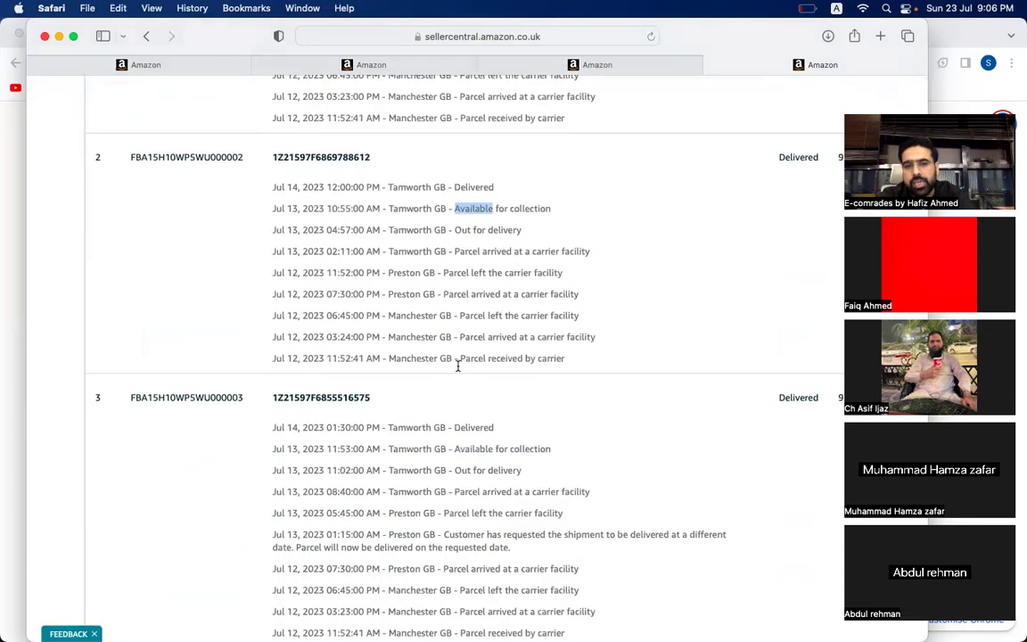
pyautogui.scroll(-10, 457, 364)
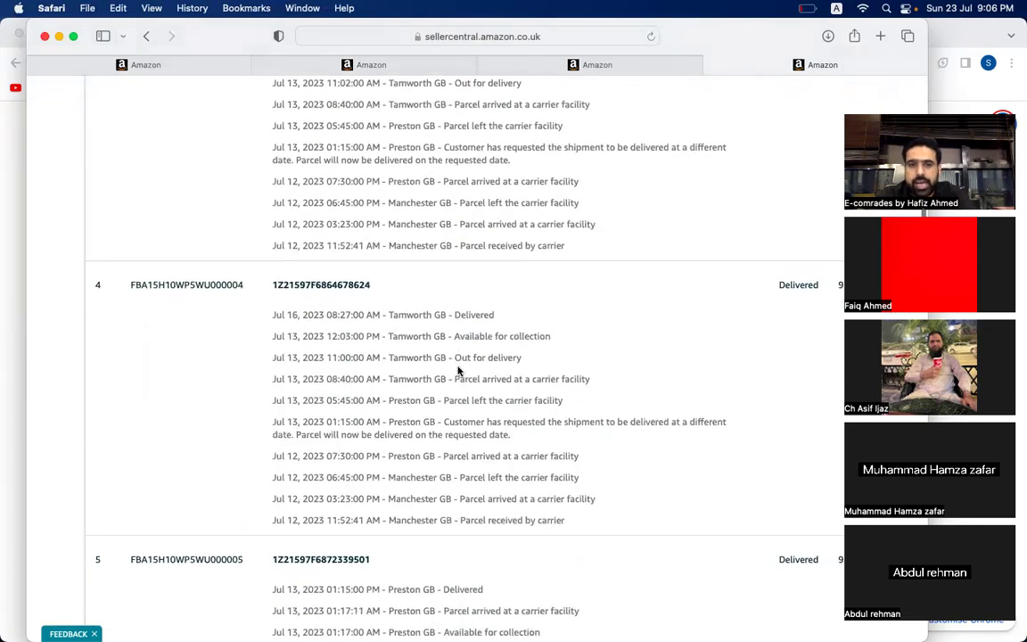
pyautogui.scroll(-1, 457, 369)
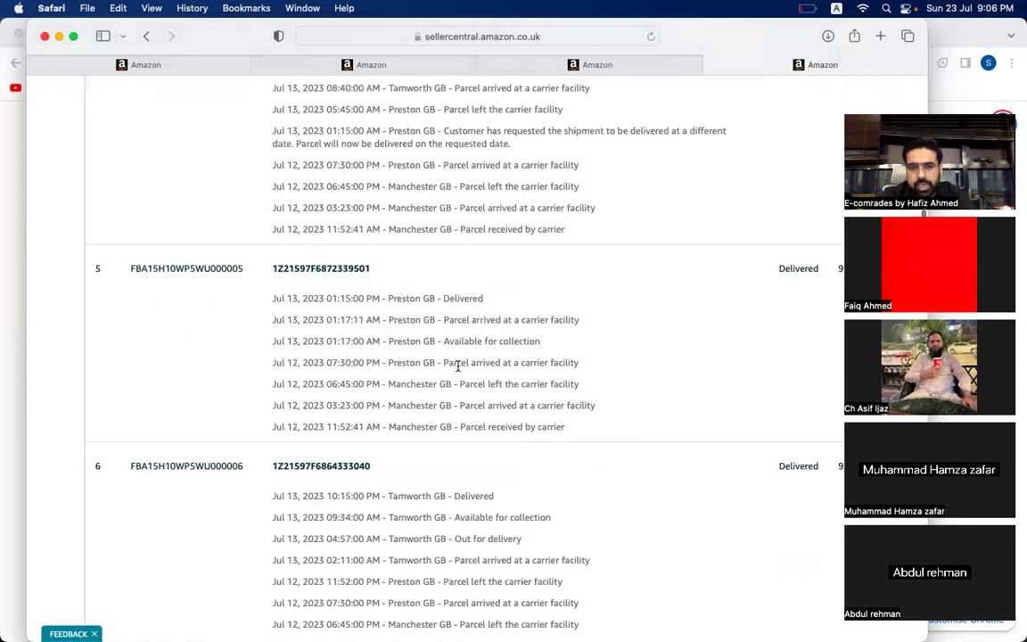
pyautogui.scroll(2, 457, 366)
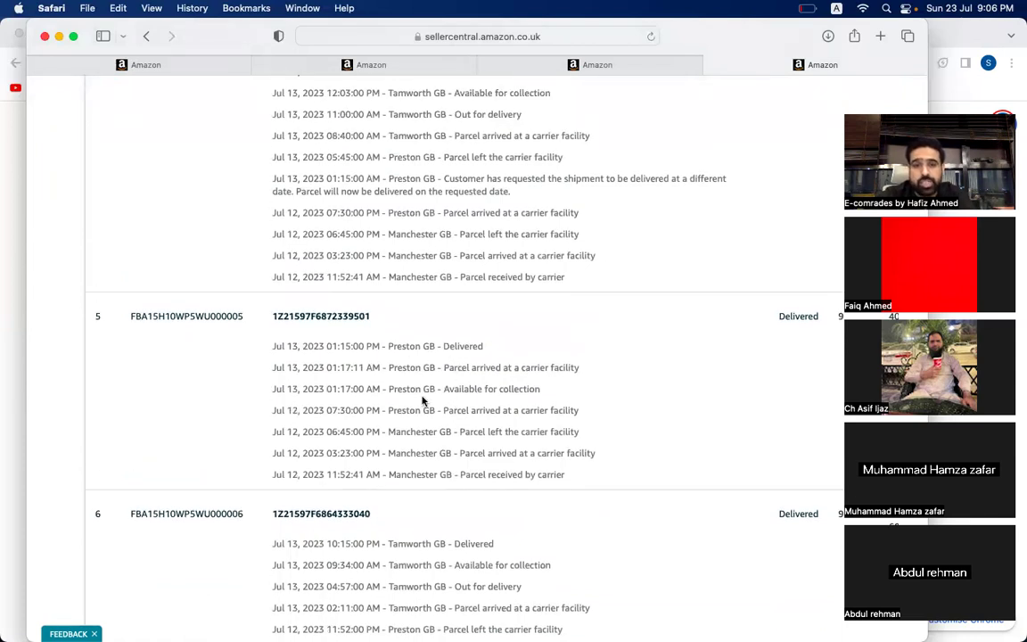
pyautogui.scroll(-5, 423, 401)
pyautogui.scroll(-14, 418, 401)
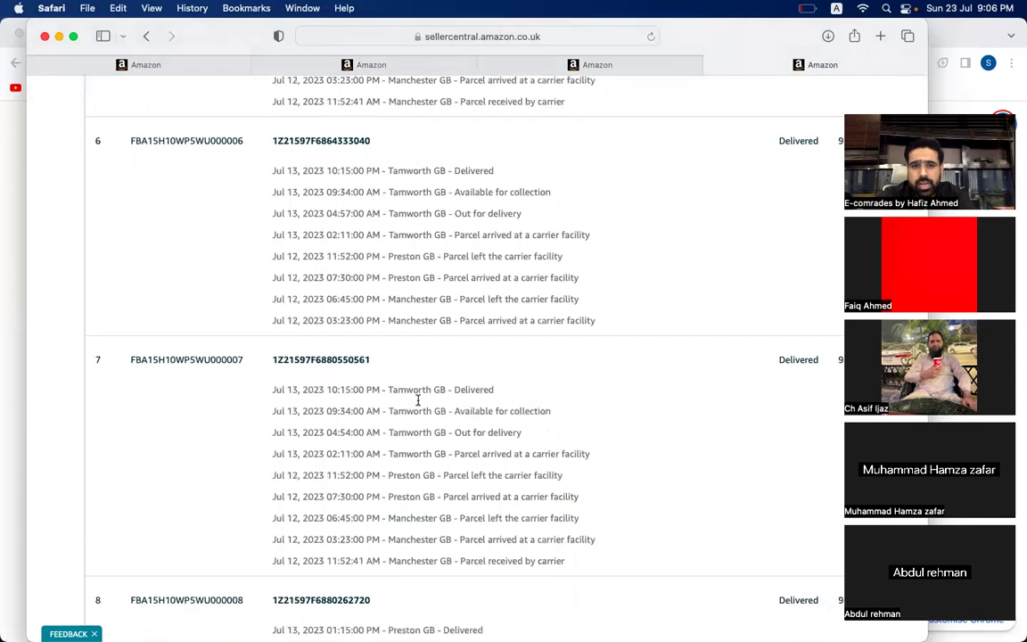
pyautogui.scroll(-2, 418, 403)
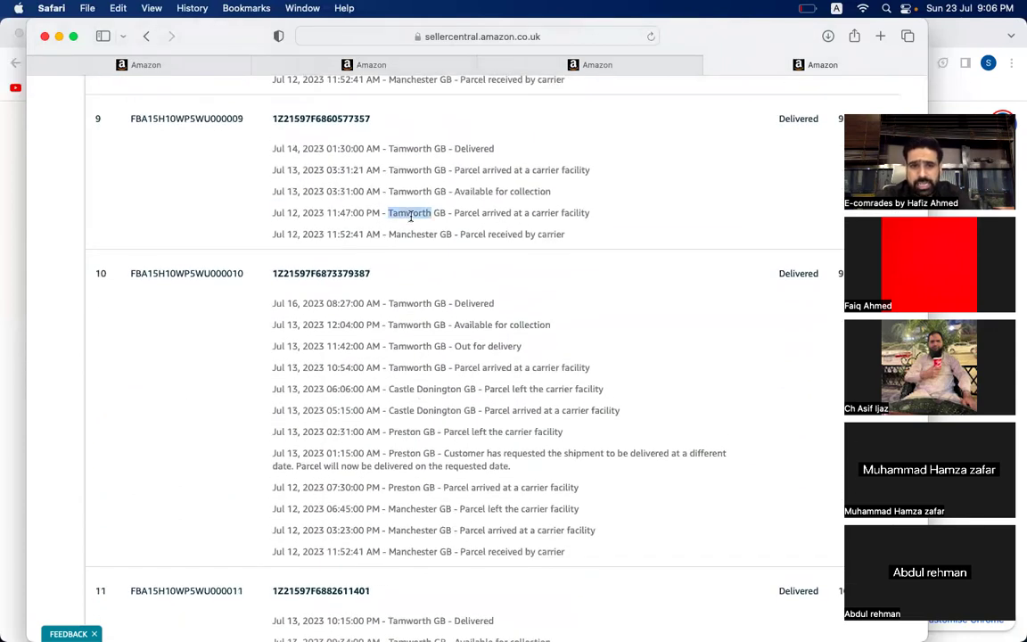
pyautogui.tripleClick(411, 215)
pyautogui.scroll(-1, 438, 449)
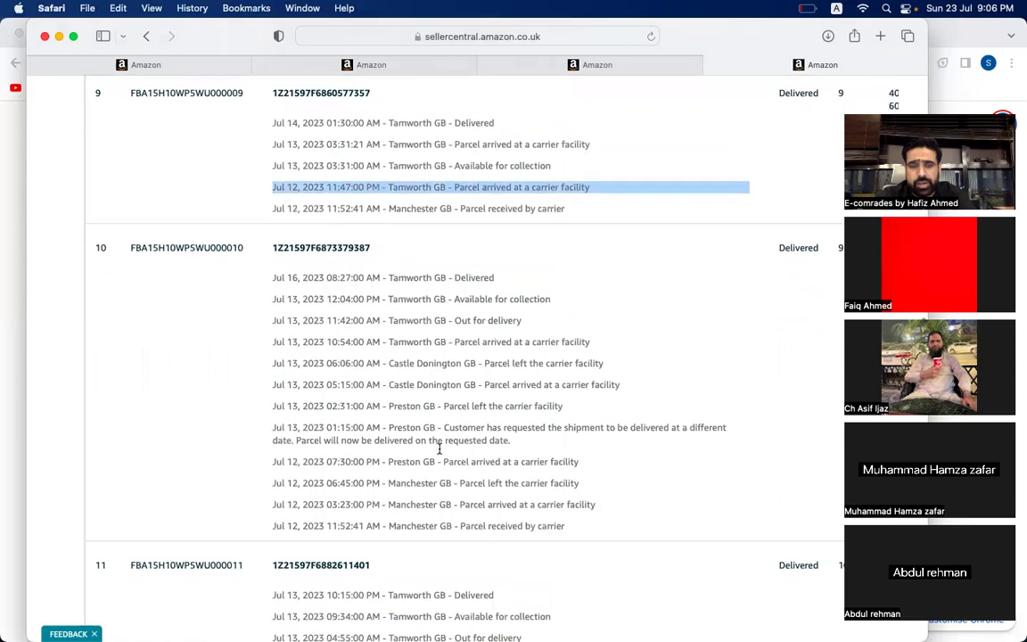
pyautogui.scroll(-3, 439, 452)
pyautogui.scroll(15, 439, 452)
pyautogui.scroll(20, 438, 452)
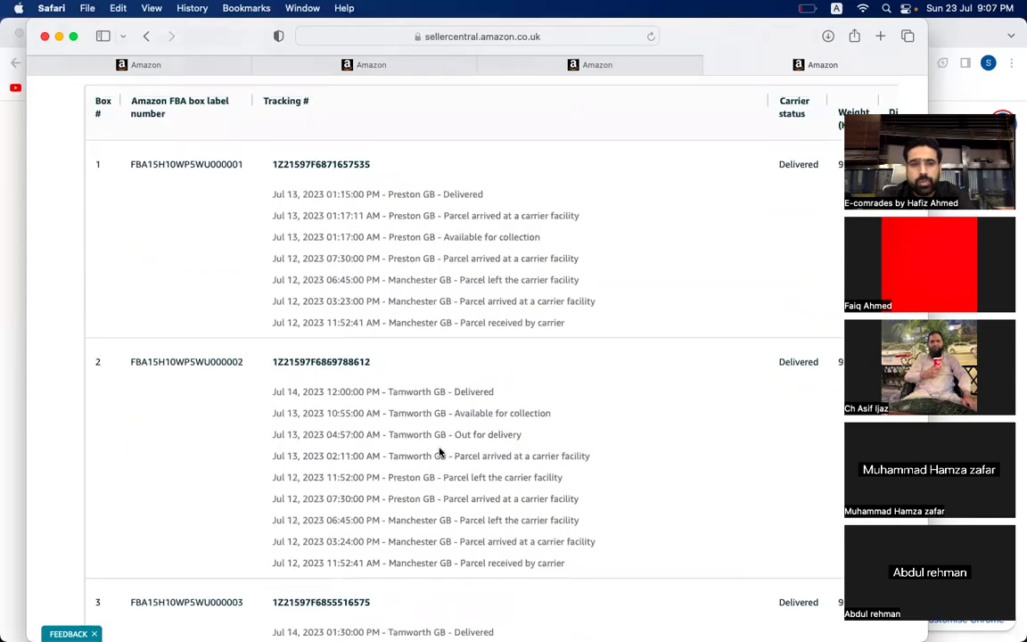
# Step: Review the expected and located units in the shipment's contents, and return to the Seller Central home page
pyautogui.scroll(-1, 438, 452)
pyautogui.click(286, 422)
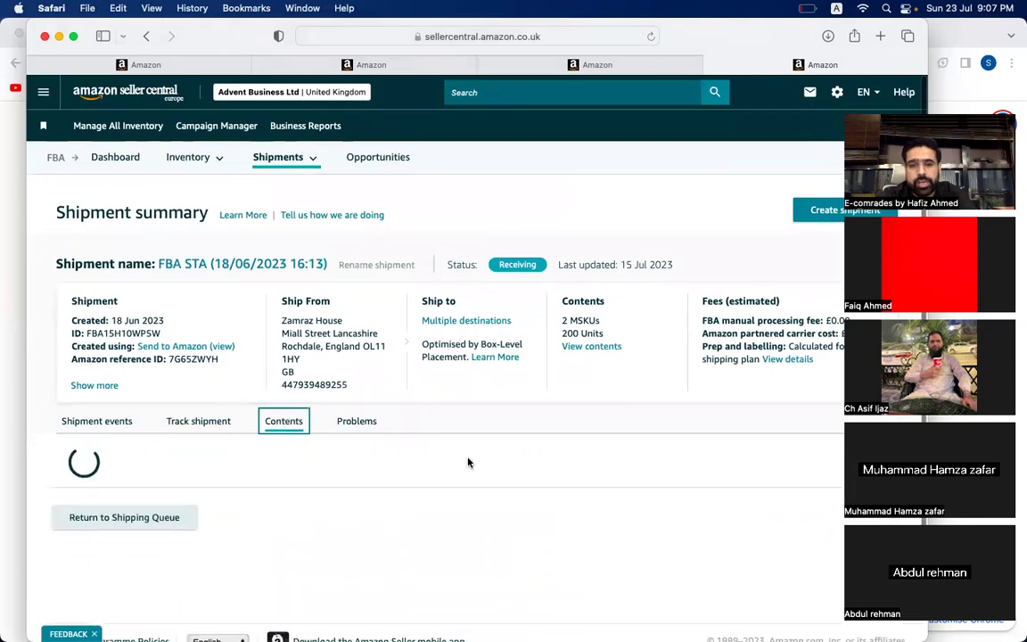
pyautogui.scroll(-3, 468, 462)
pyautogui.scroll(-5, 468, 463)
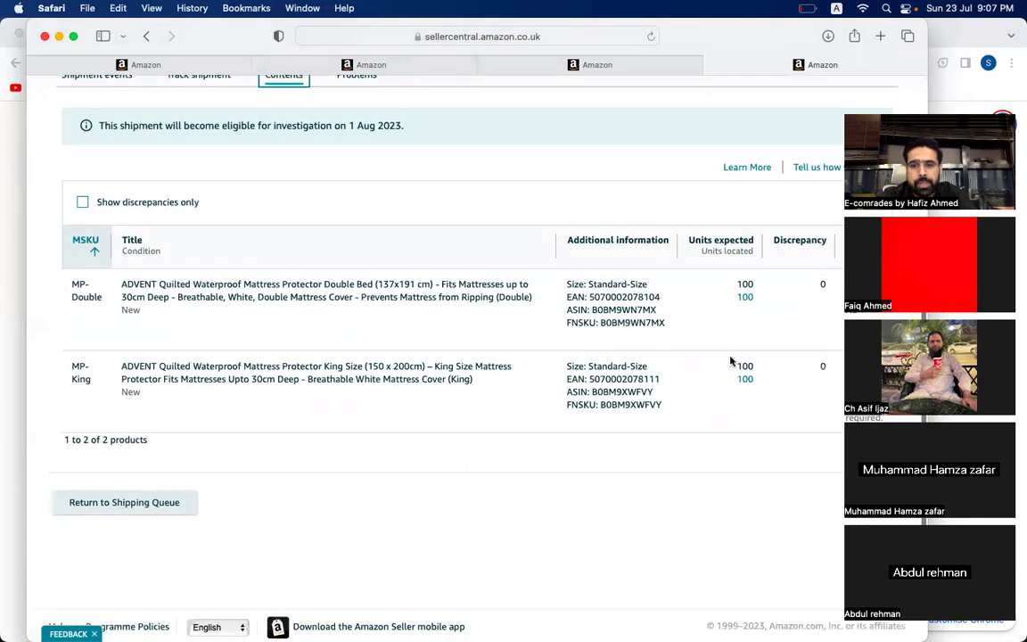
pyautogui.scroll(7, 675, 333)
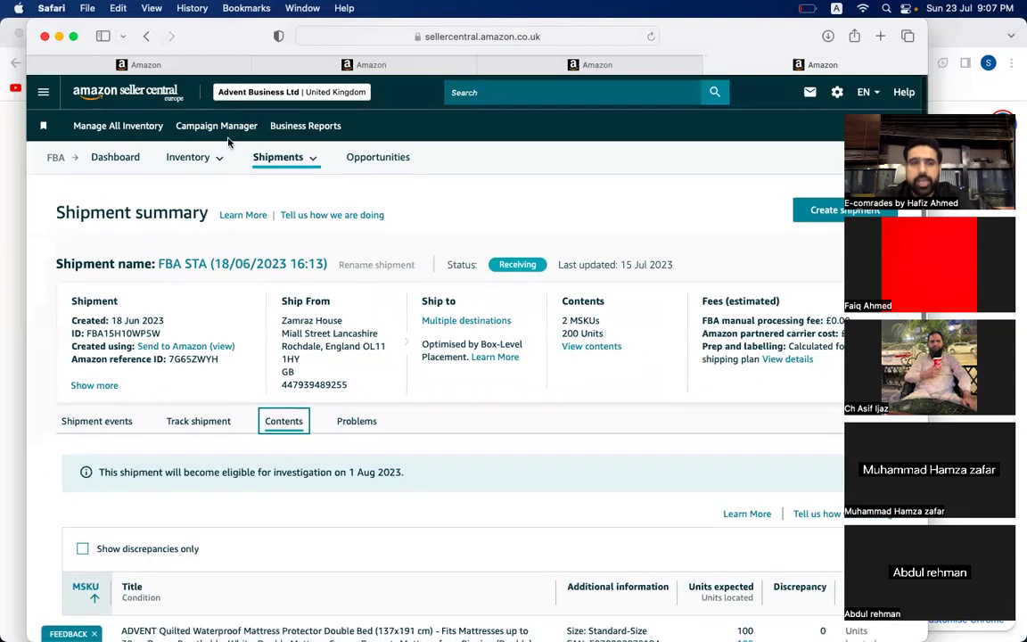
pyautogui.click(122, 95)
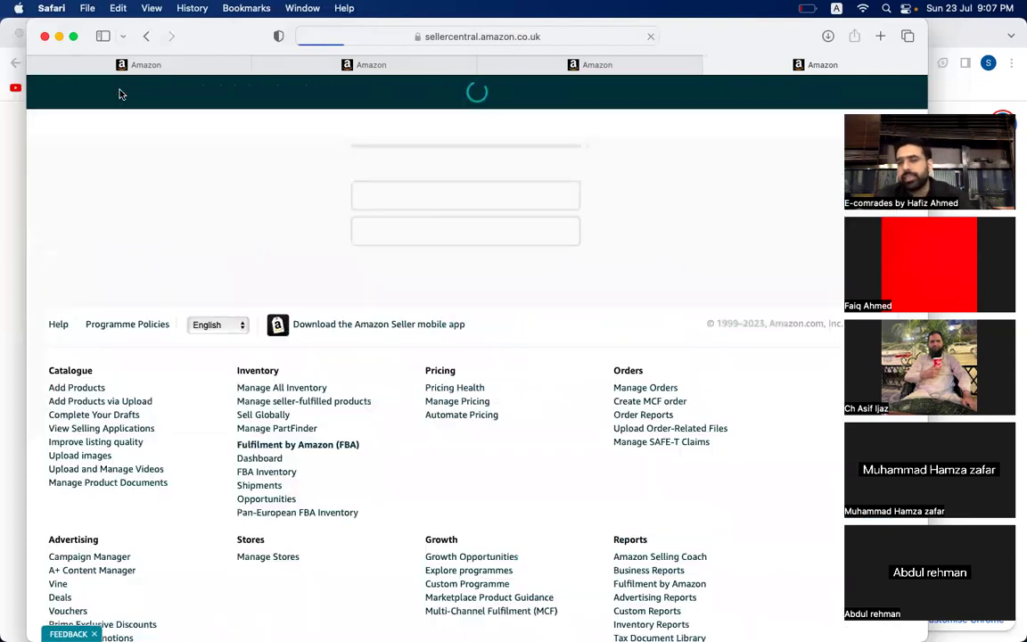